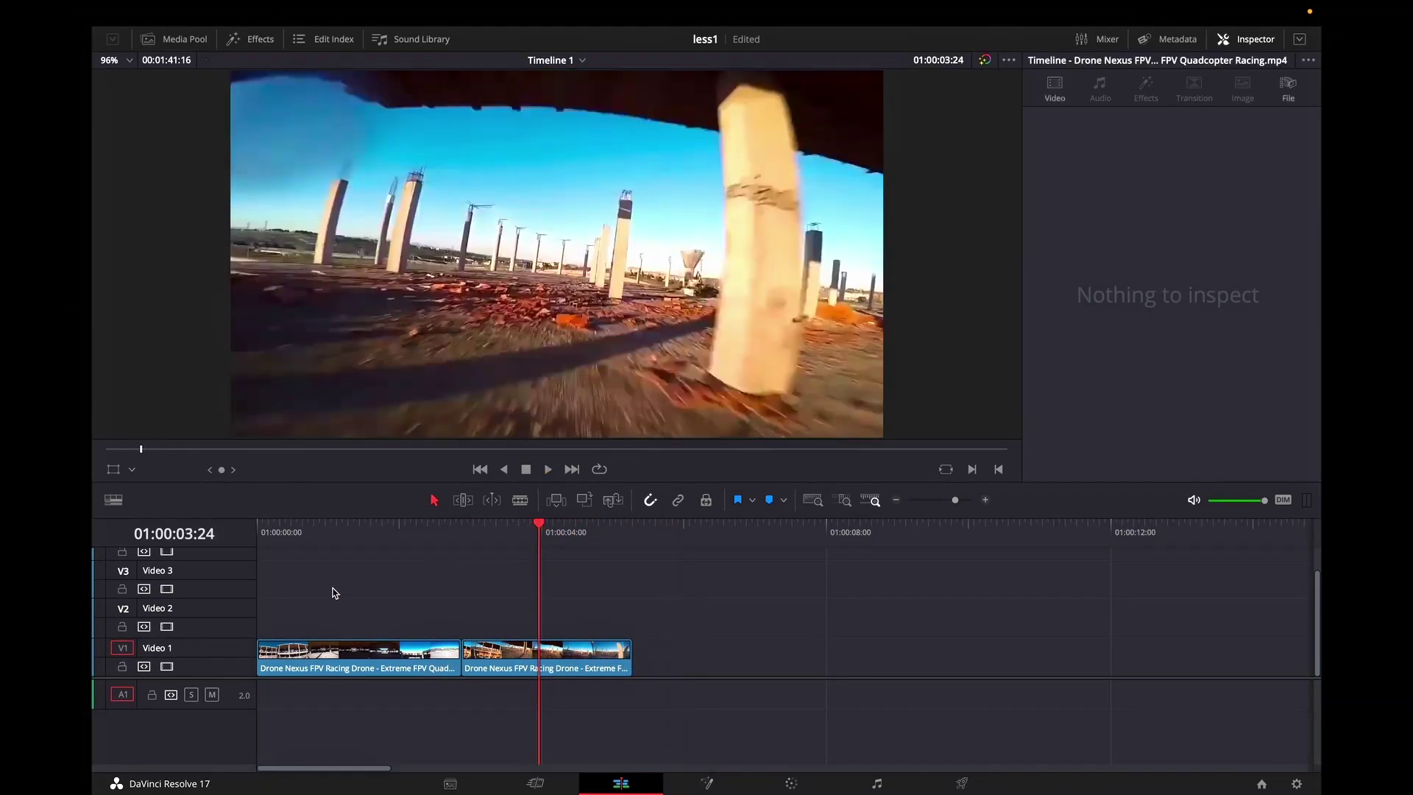
Combine both drone clips on Video 1 into a compound clip, keeping the name Compound Clip 1
drag(331, 587, 506, 659)
right_click(506, 659)
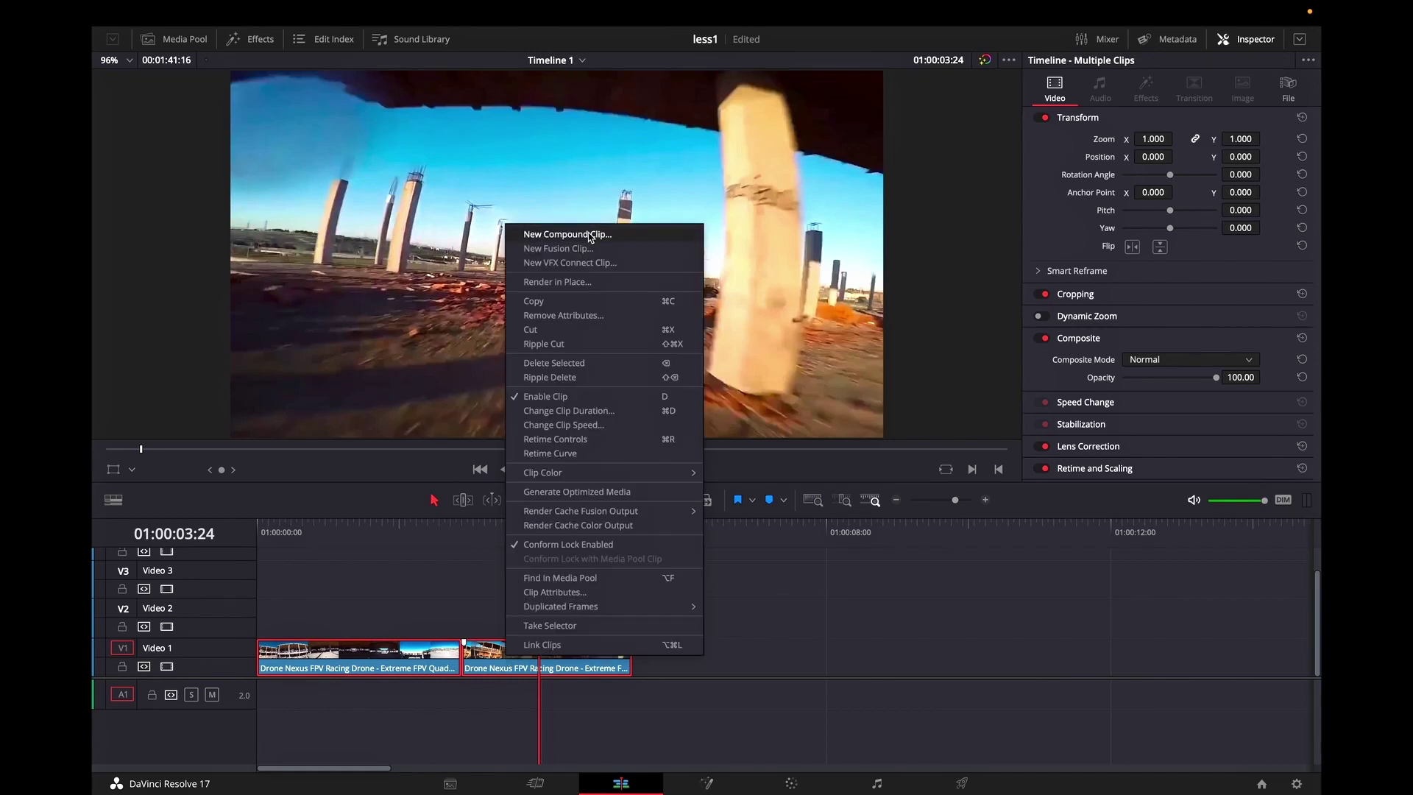
click(628, 234)
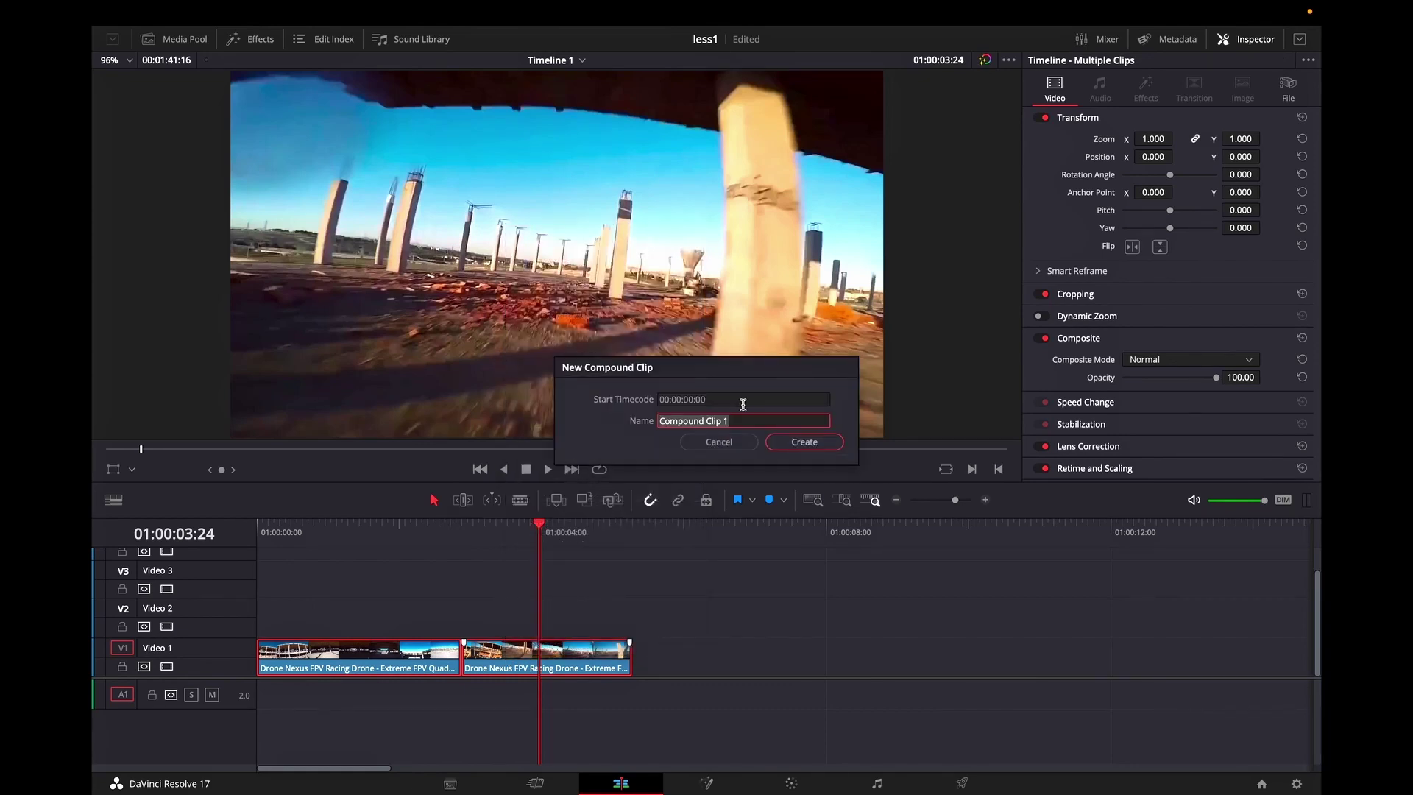
click(802, 445)
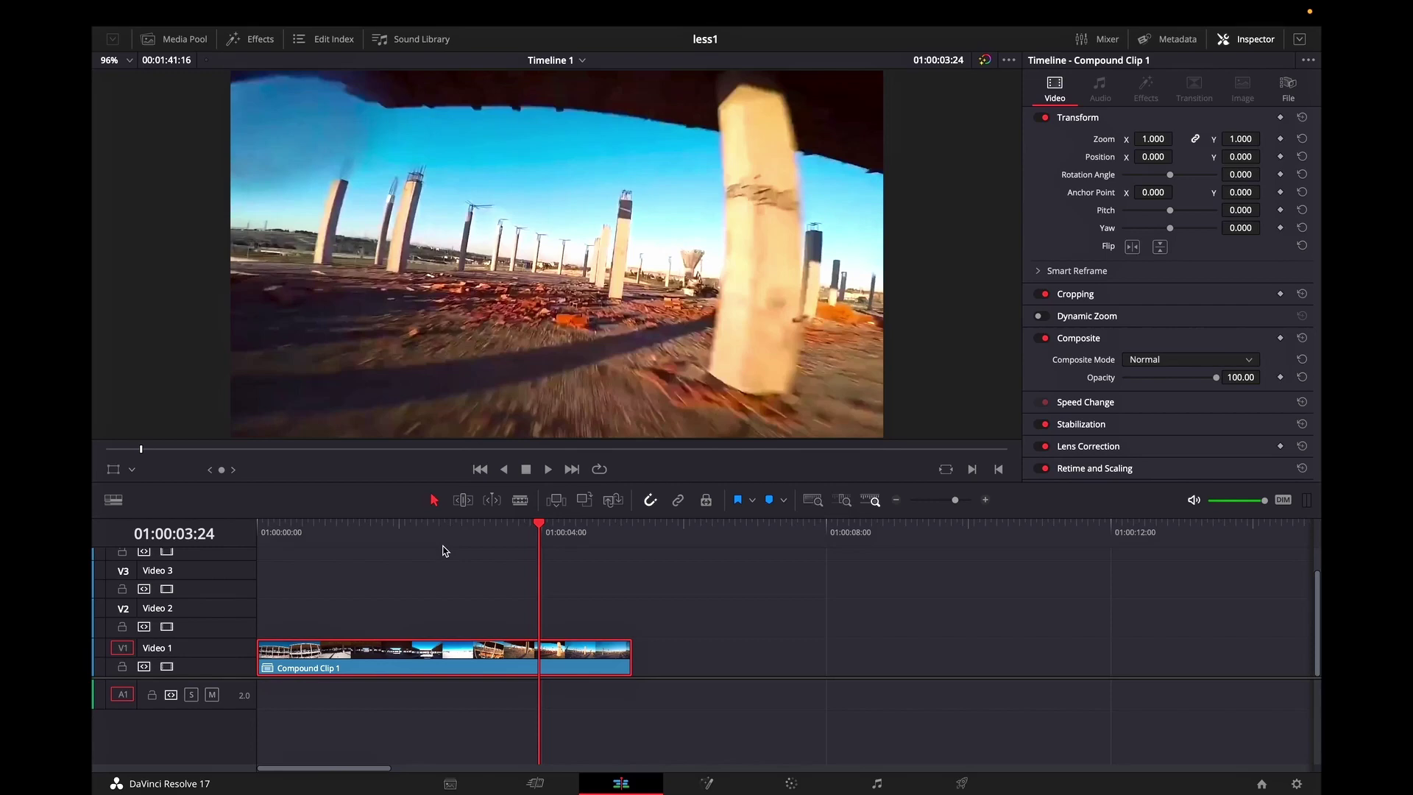
Search the effects library for 'cam' and apply Camera Shake to Compound Clip 1 on V1
drag(443, 544, 464, 537)
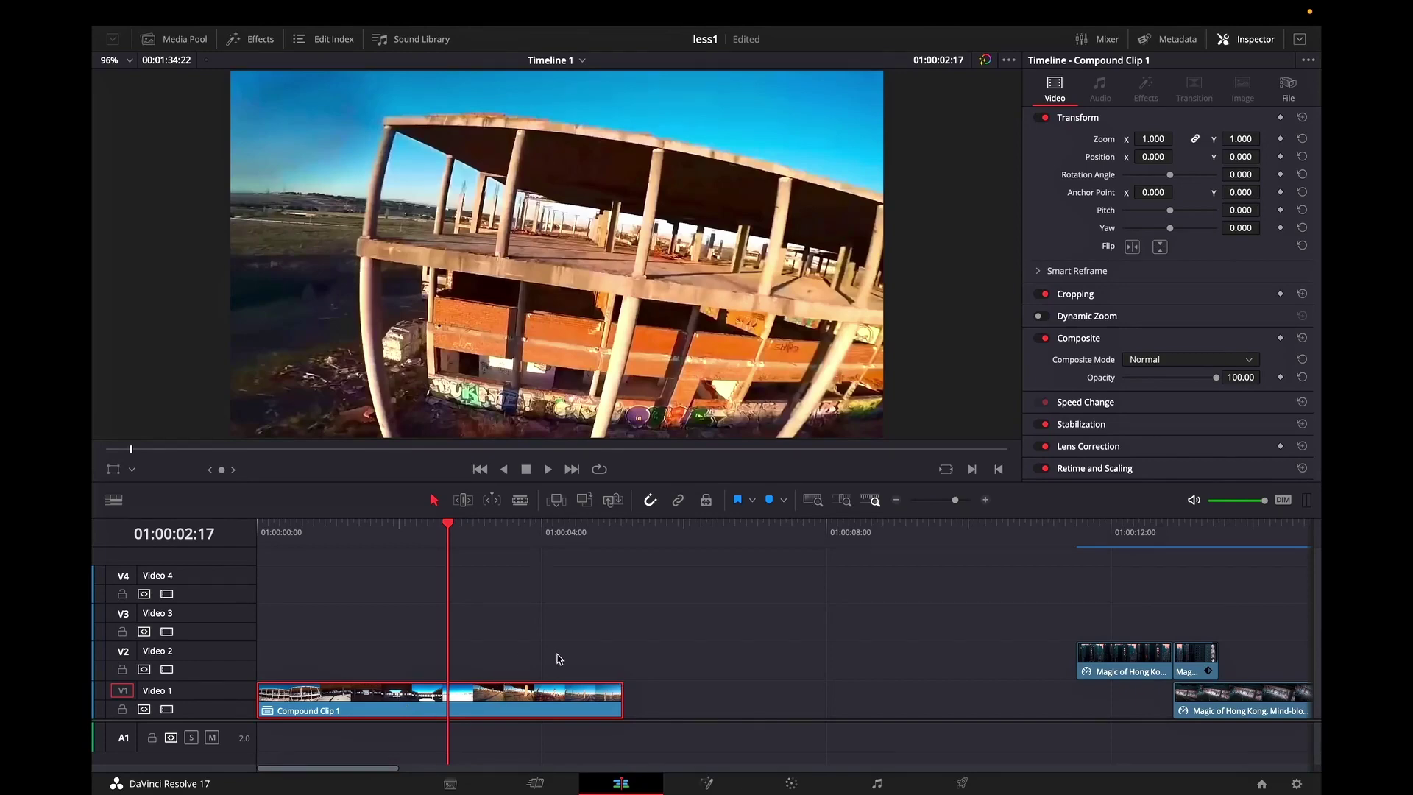
click(256, 39)
click(340, 60)
text(cam)
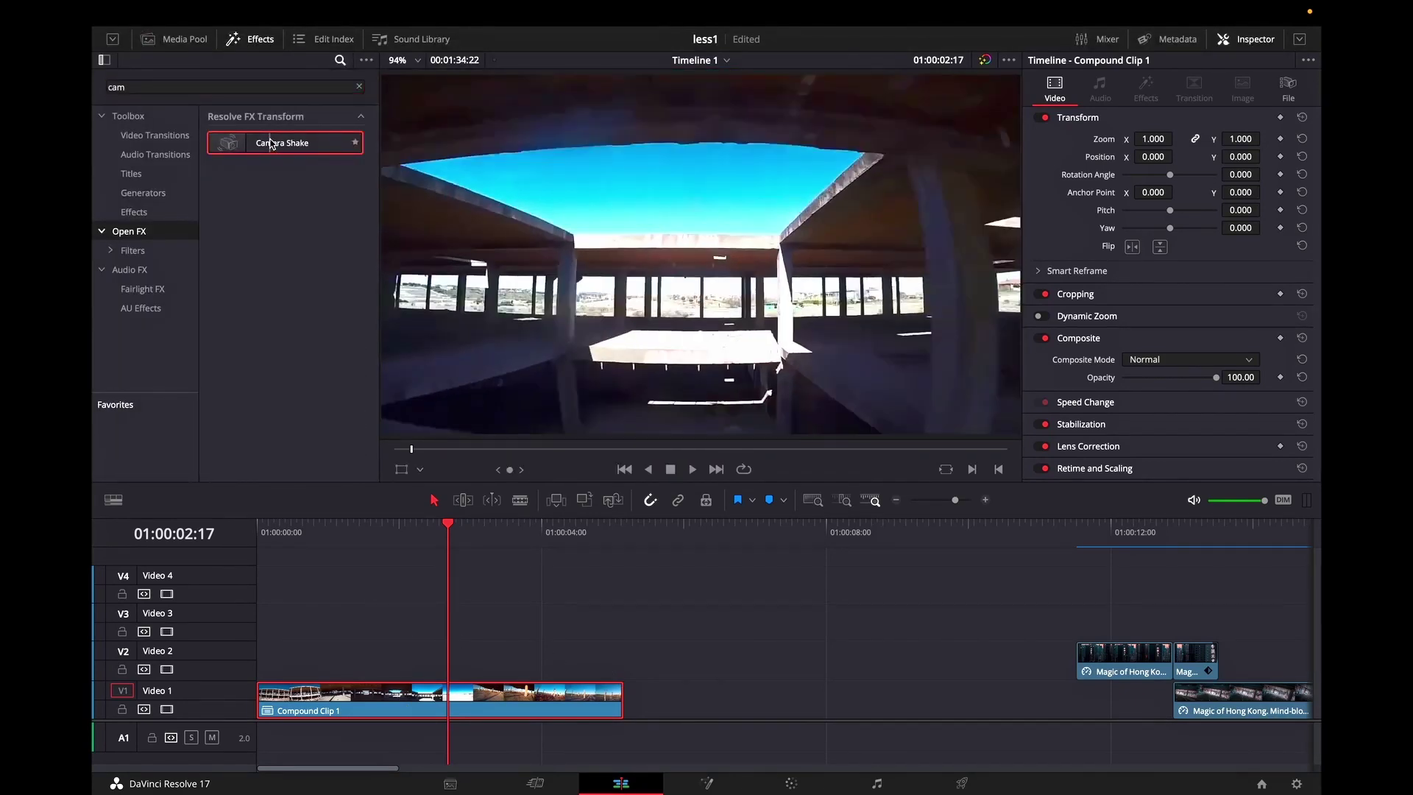
drag(272, 146, 412, 709)
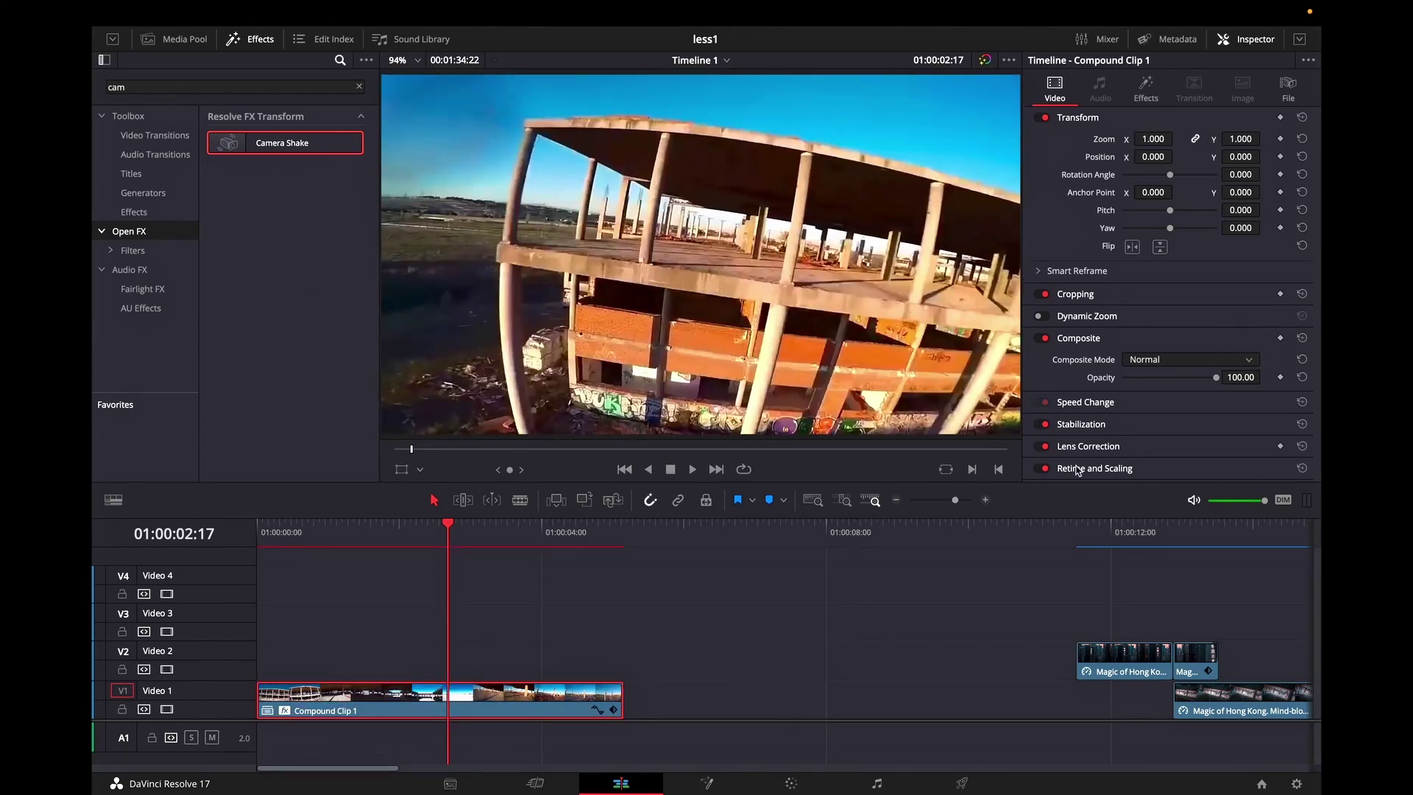
Keyframe Camera Shake Motion Scale at 1.473 for the peak, and both scales at 0 at the start
click(1150, 90)
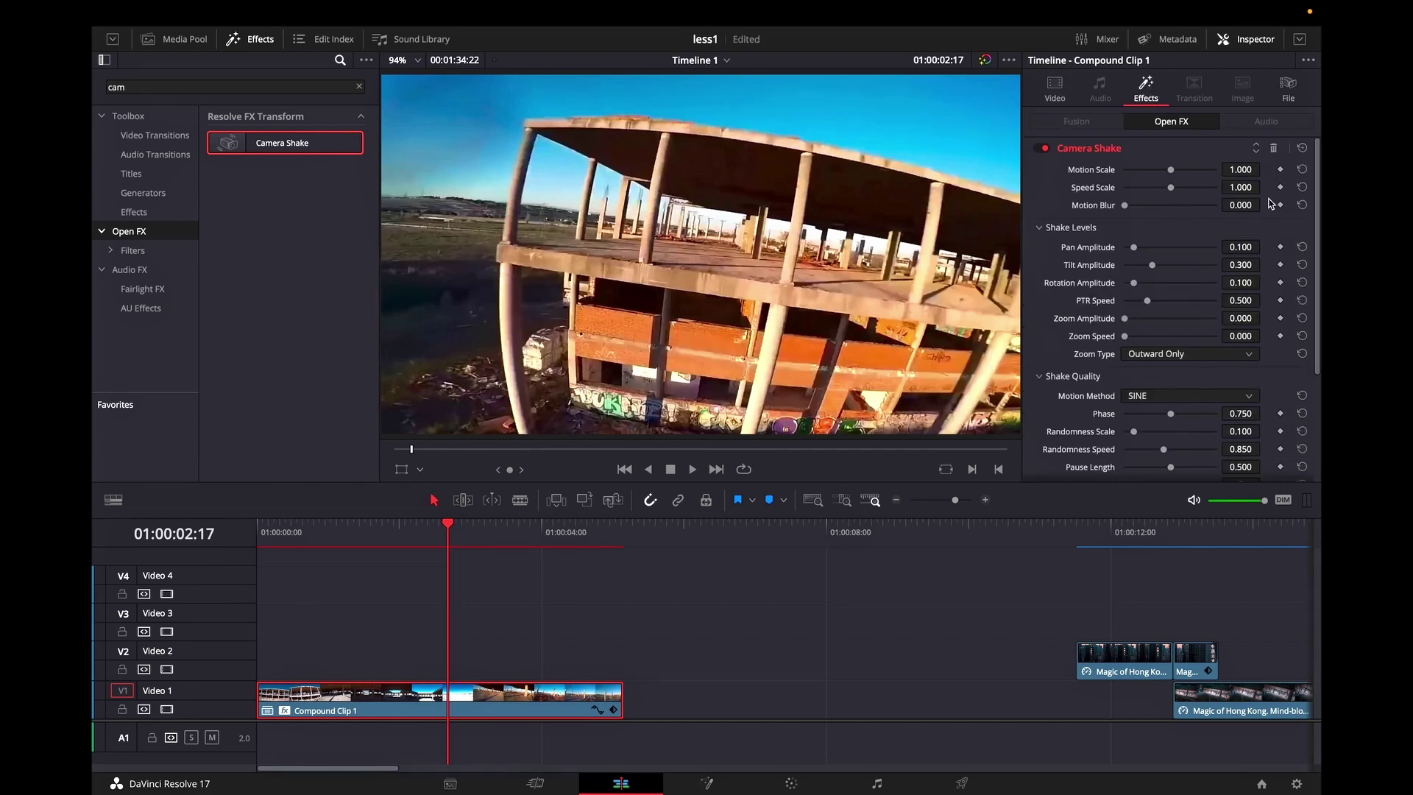
click(1280, 169)
mouse_move(1172, 169)
mouse_down()
mouse_move(1194, 173)
mouse_move(1186, 190)
mouse_up()
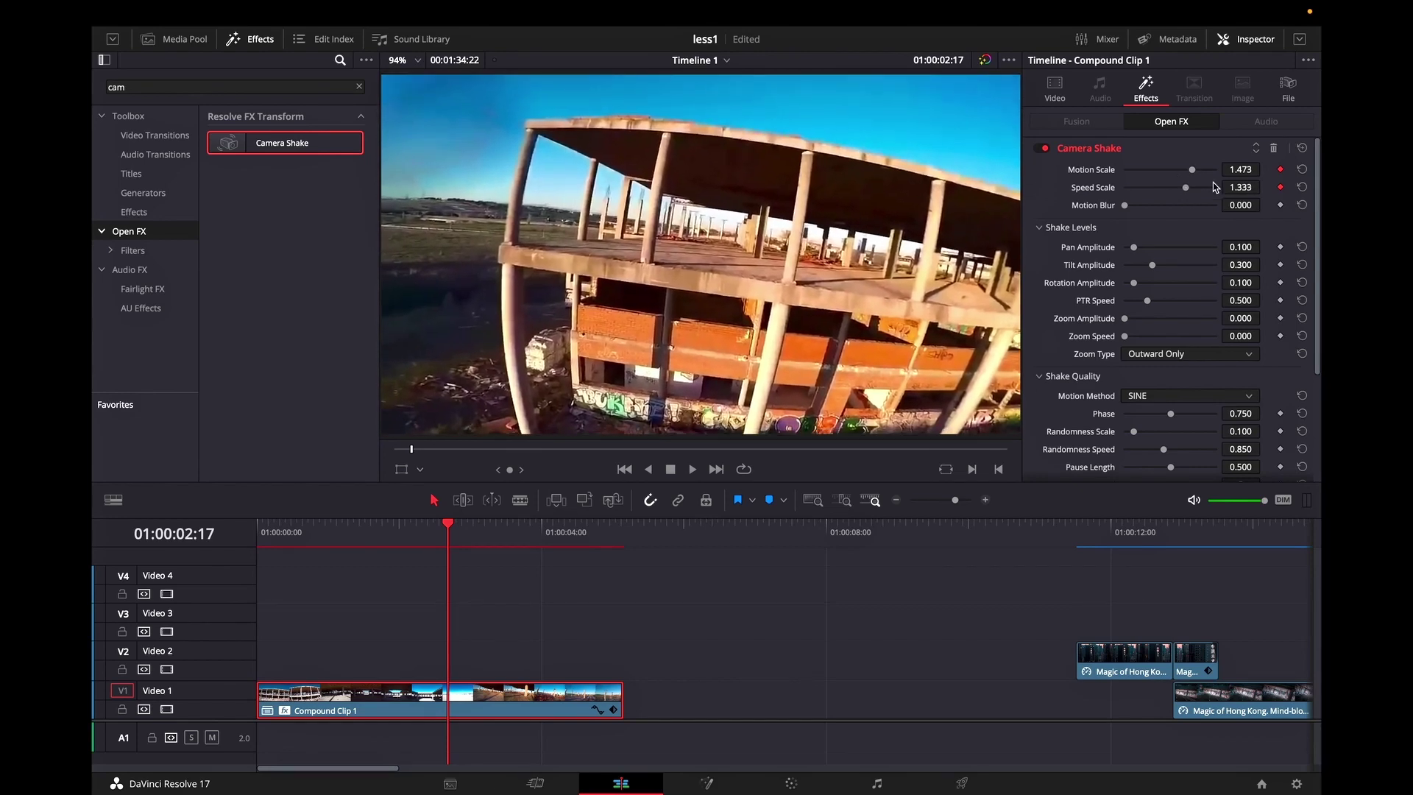
key(Home)
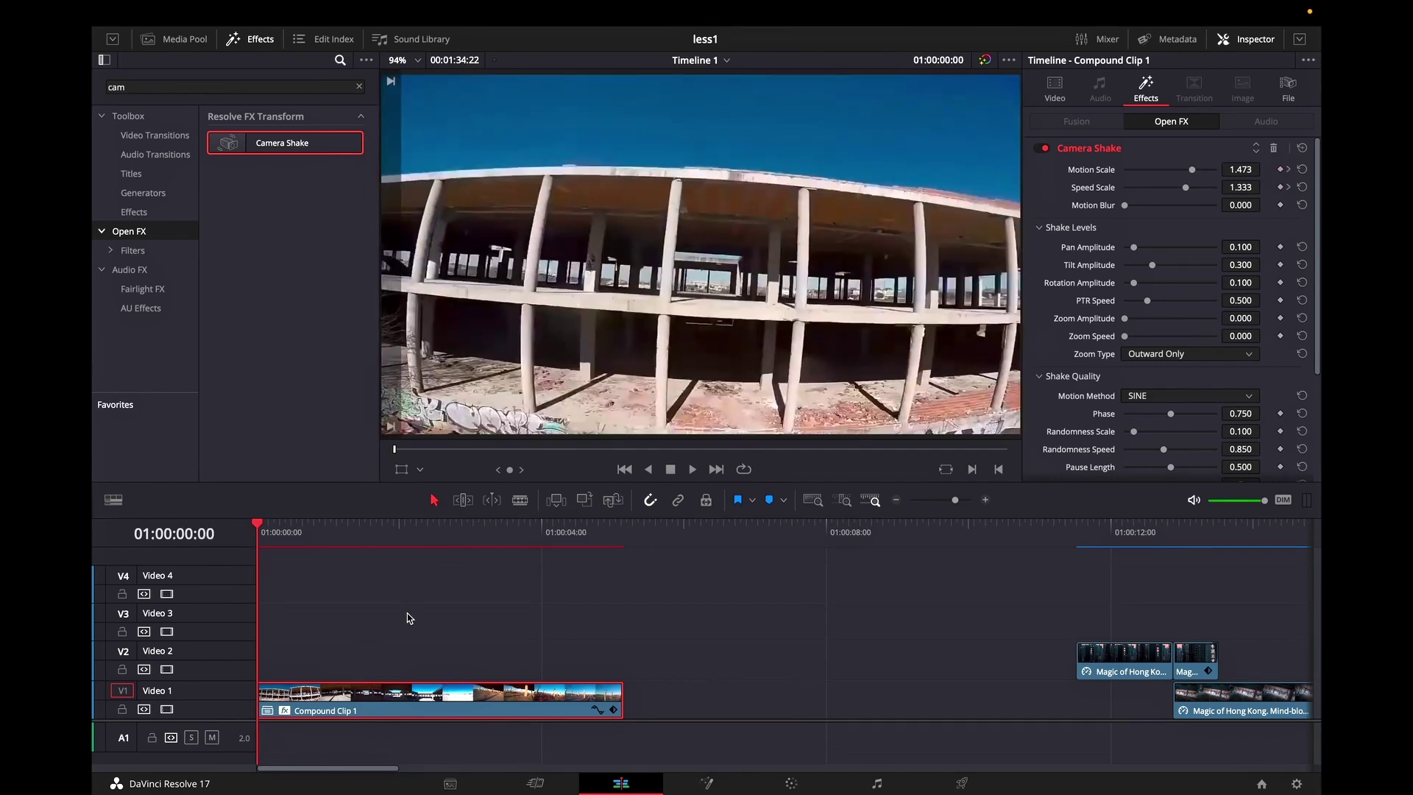
click(1280, 187)
drag(1189, 191, 1055, 192)
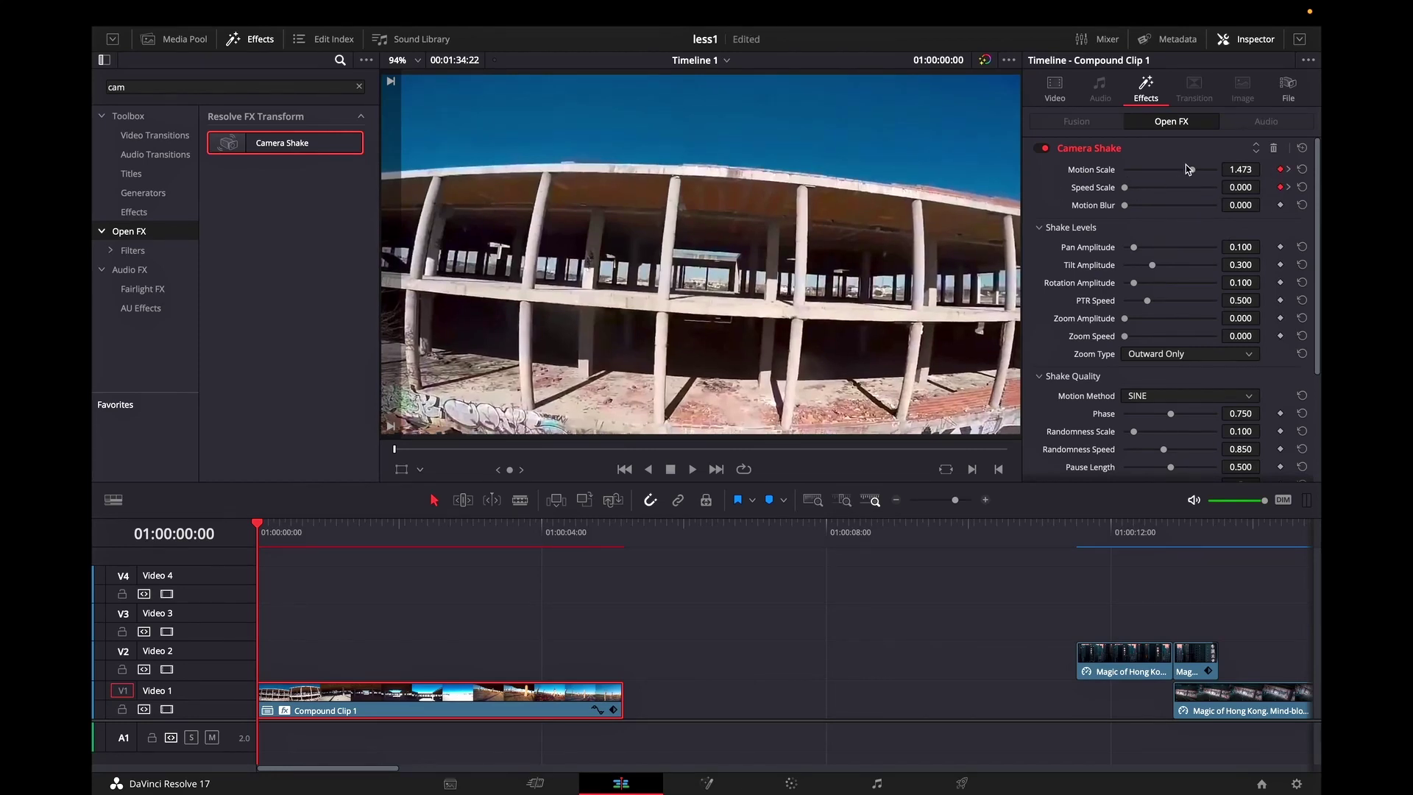
drag(1186, 169, 1081, 171)
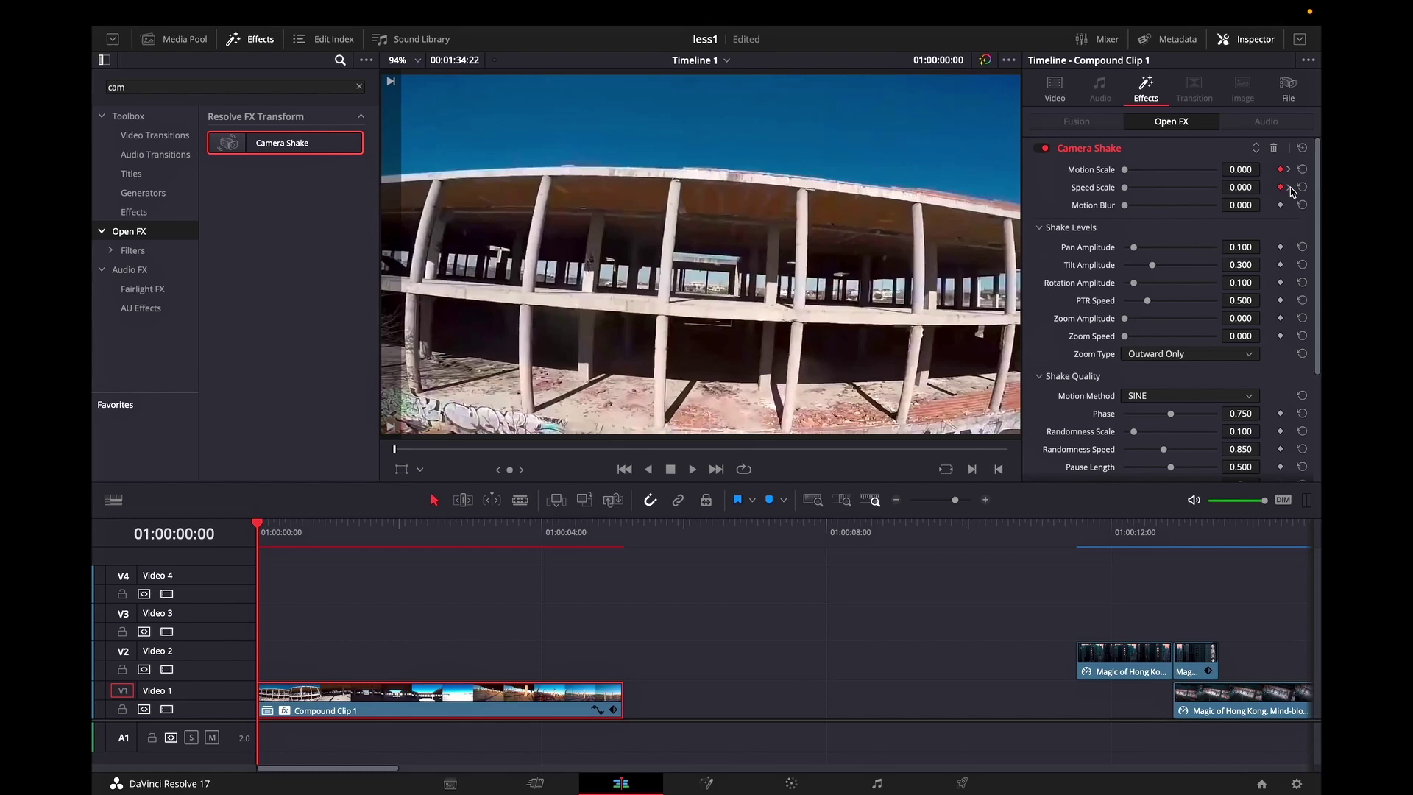
Keyframe Motion Scale and Speed Scale back to 0 at 02:23 to end the shake
click(1288, 187)
key(space)
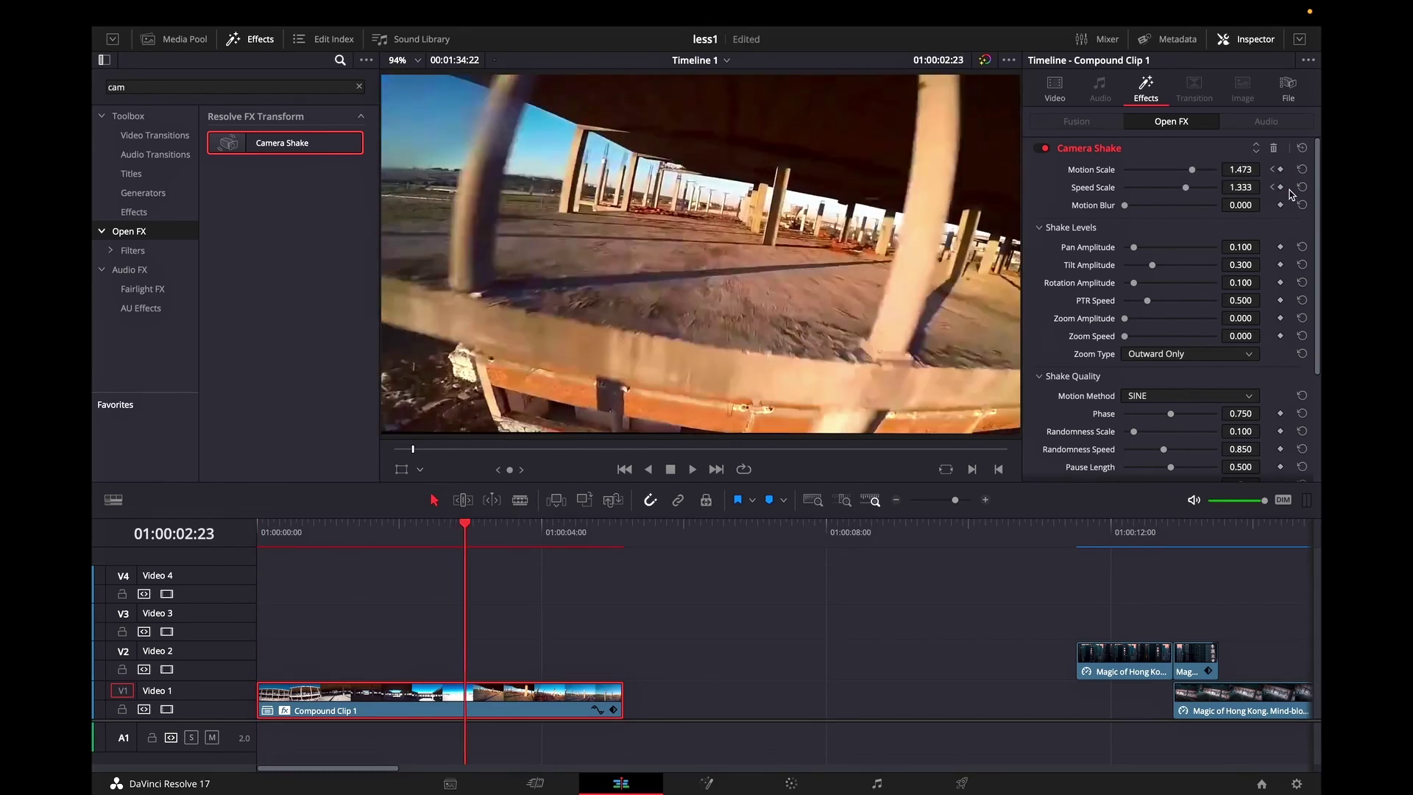
drag(1193, 169, 1096, 172)
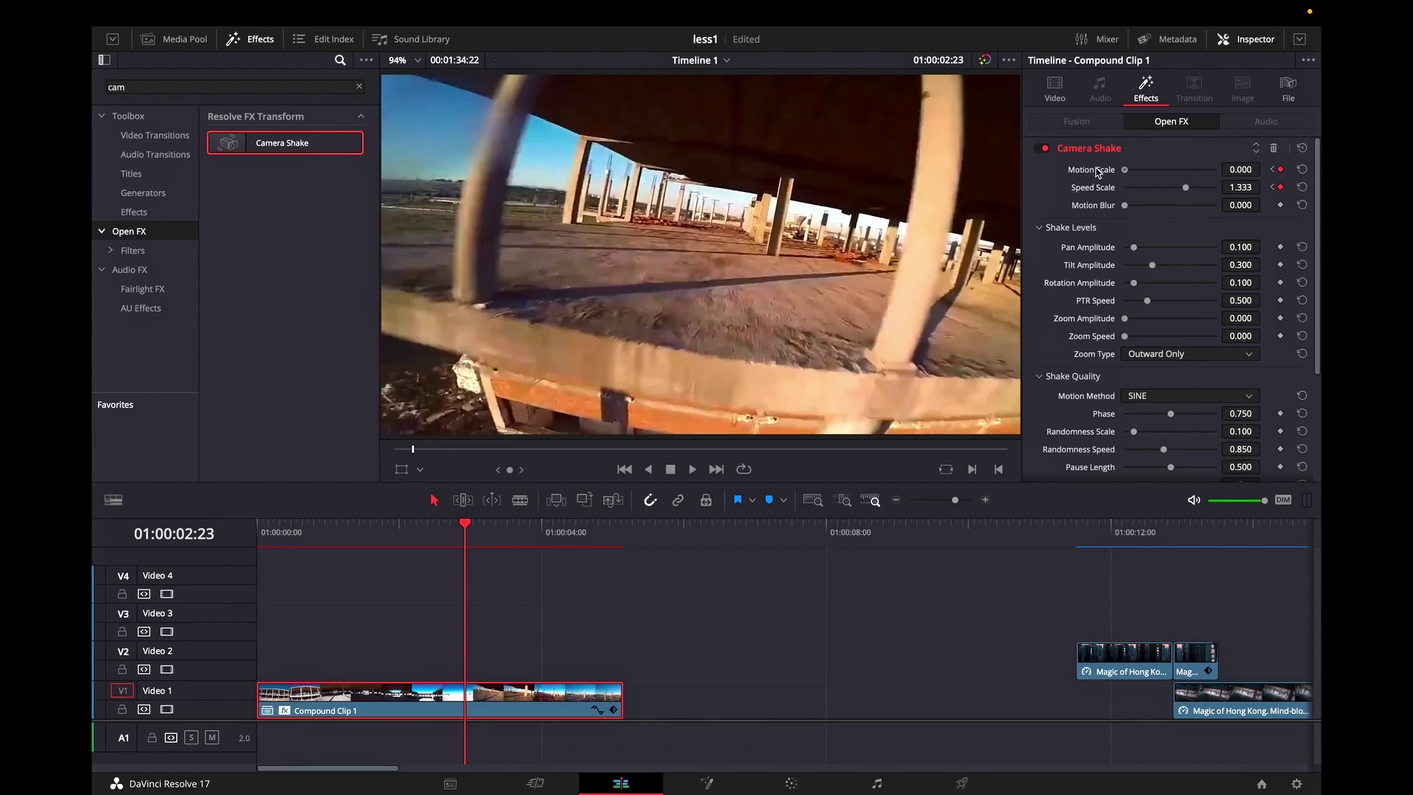
drag(1185, 190, 975, 194)
click(543, 607)
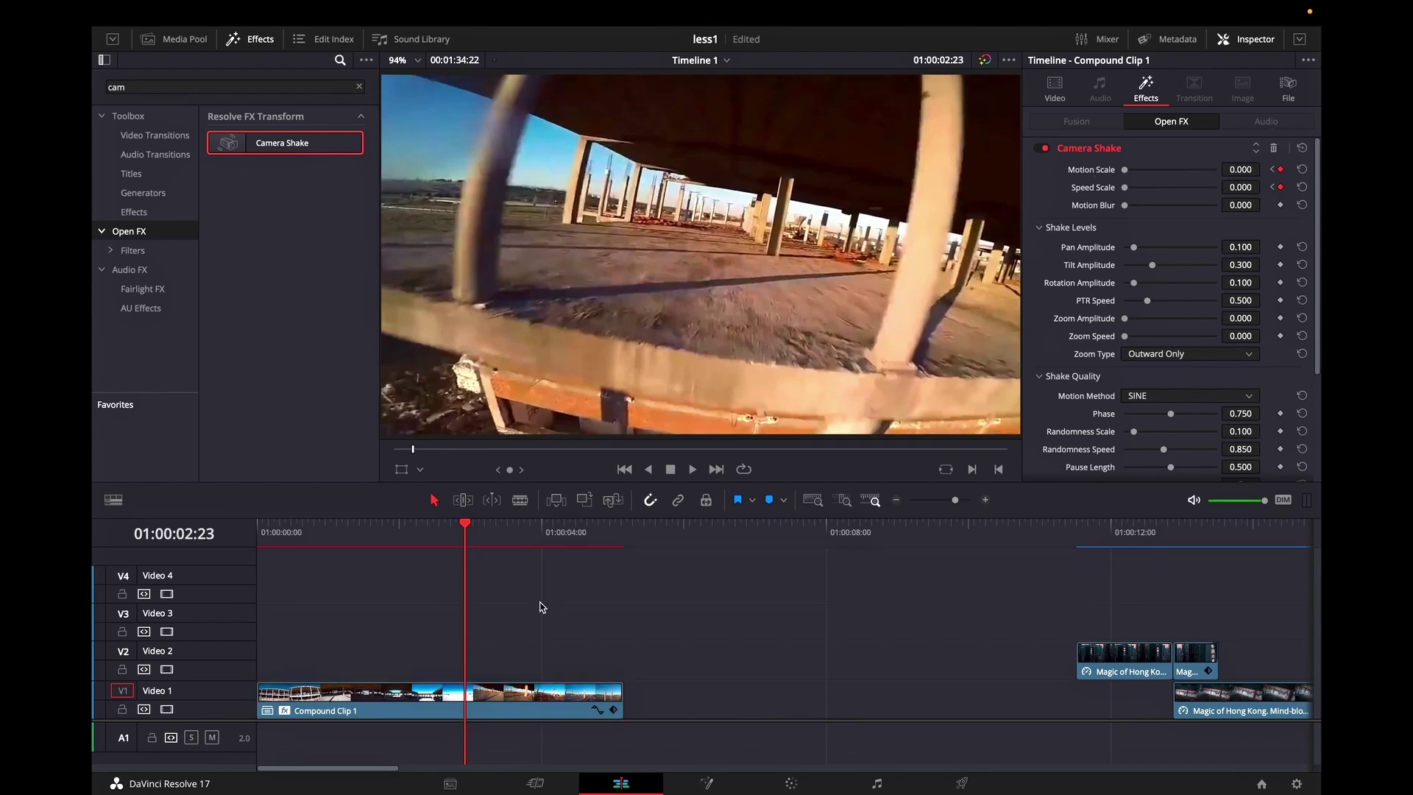
Play the shaking compound clip back from the start of the timeline
key(Home)
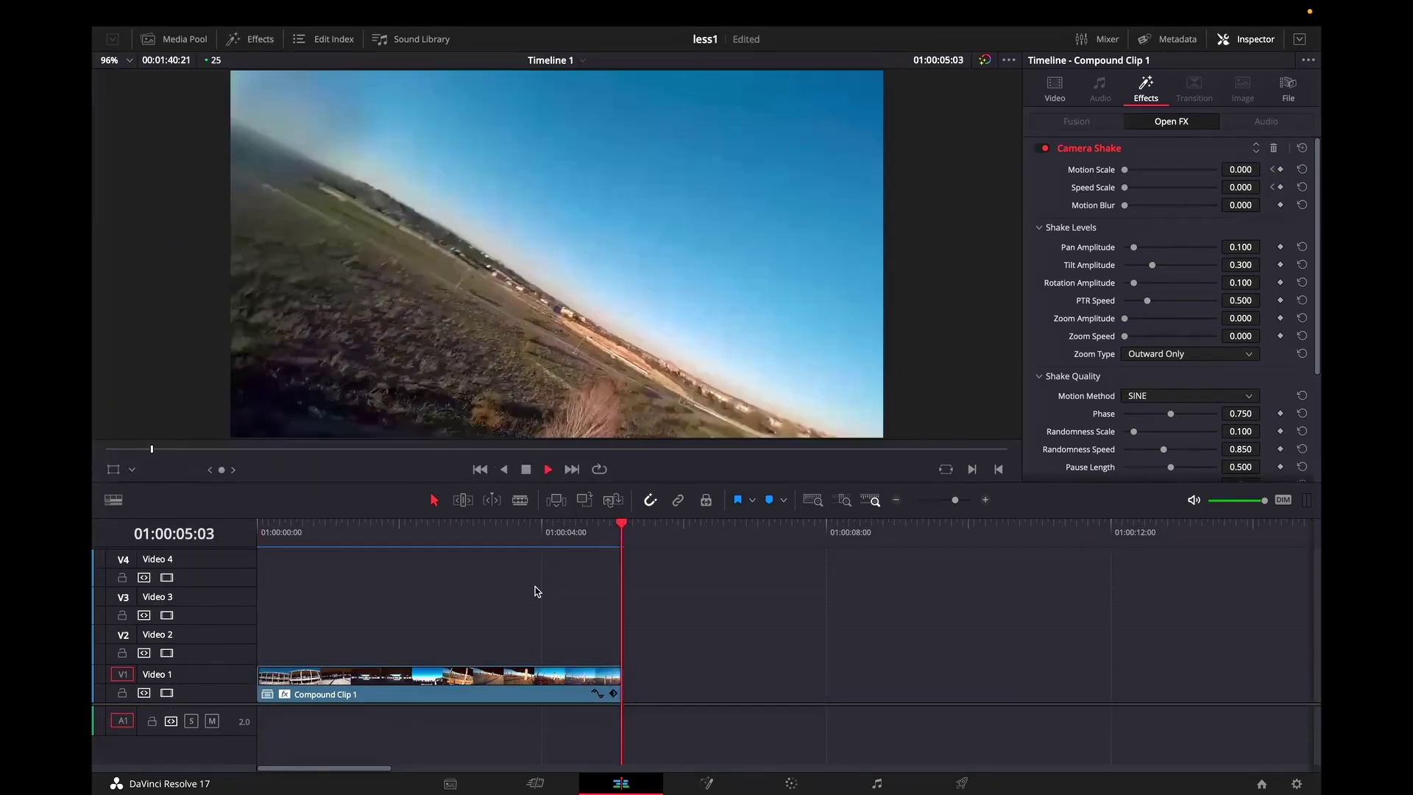
key(Home)
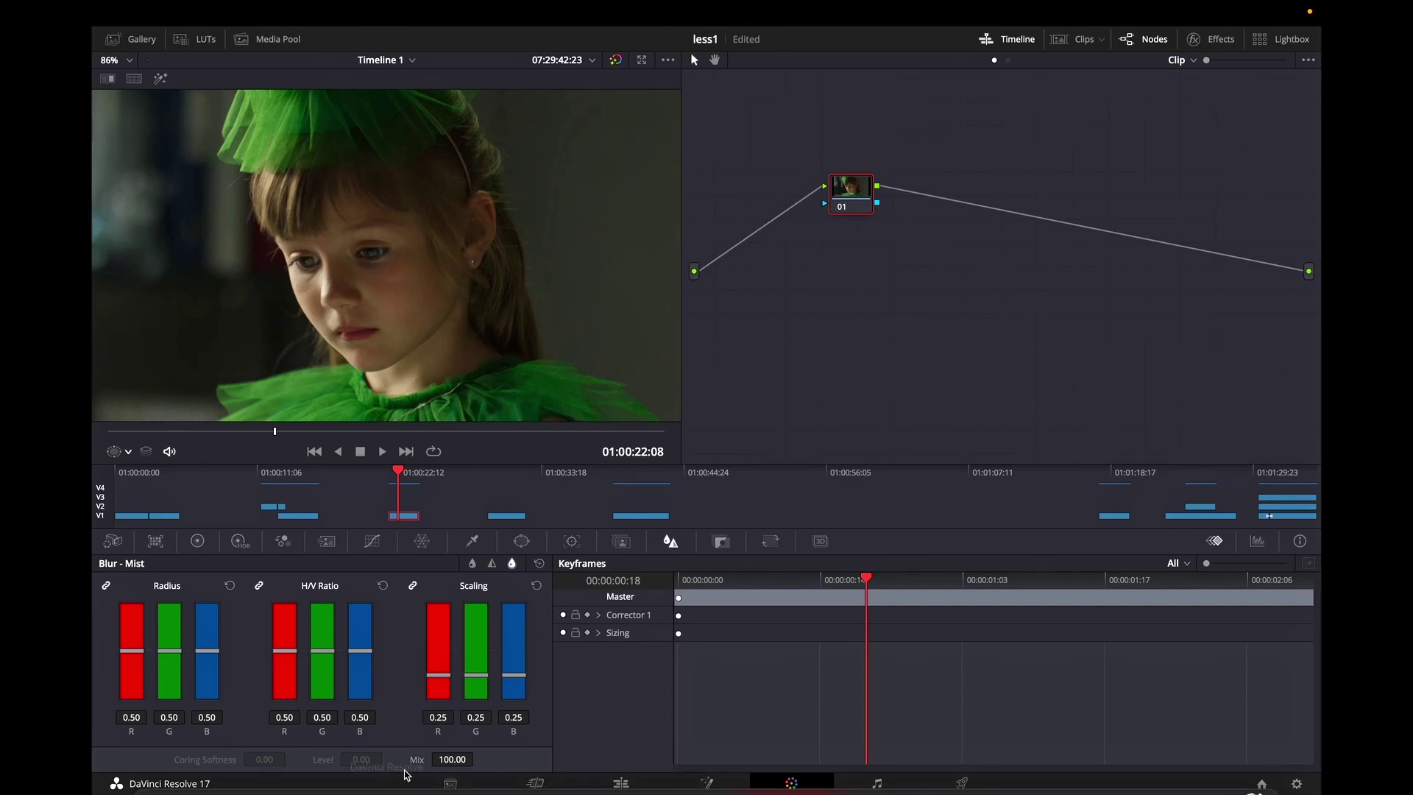
Set the girl clip's Mist to scaling 0.52, radius 0 on all channels, and mix 33
drag(484, 676, 484, 658)
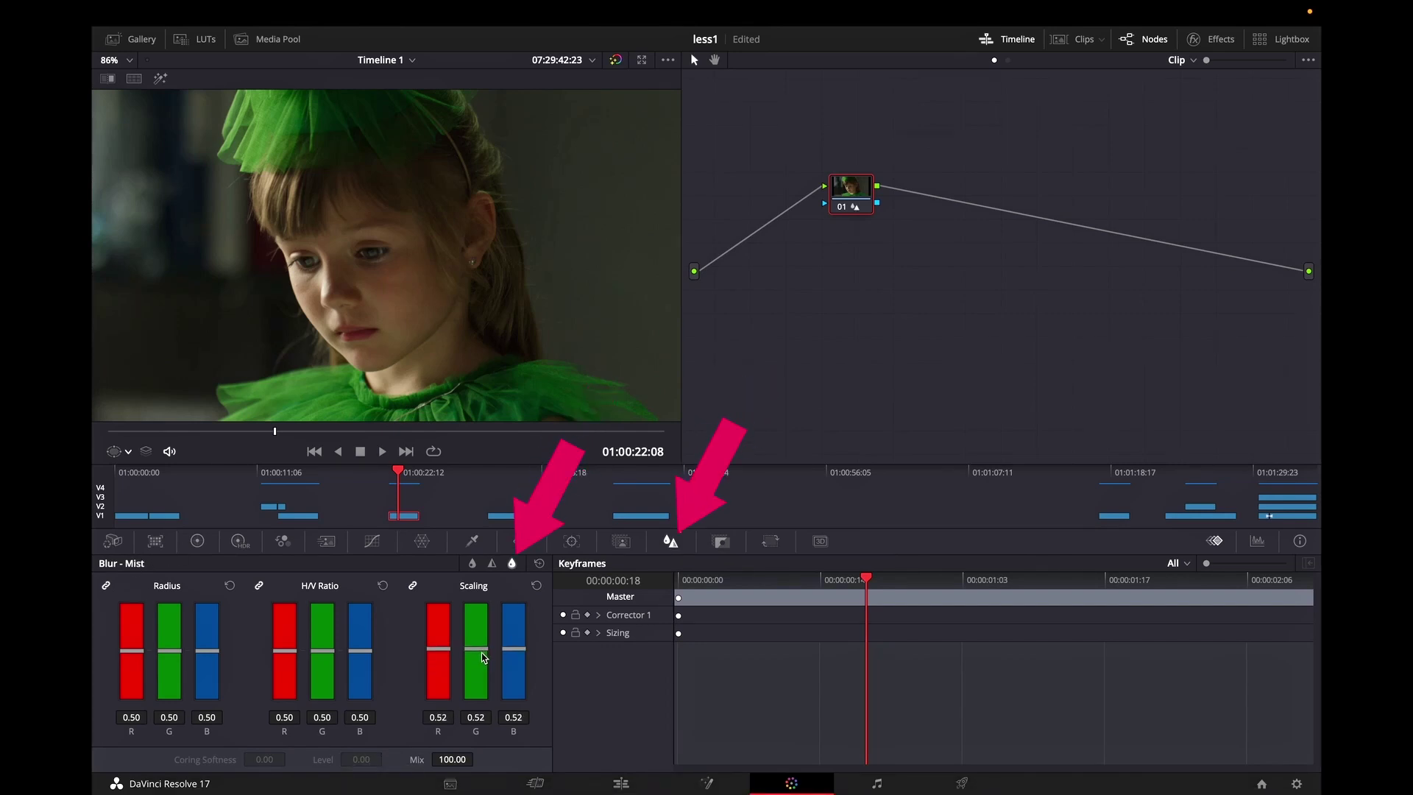
drag(175, 660, 173, 699)
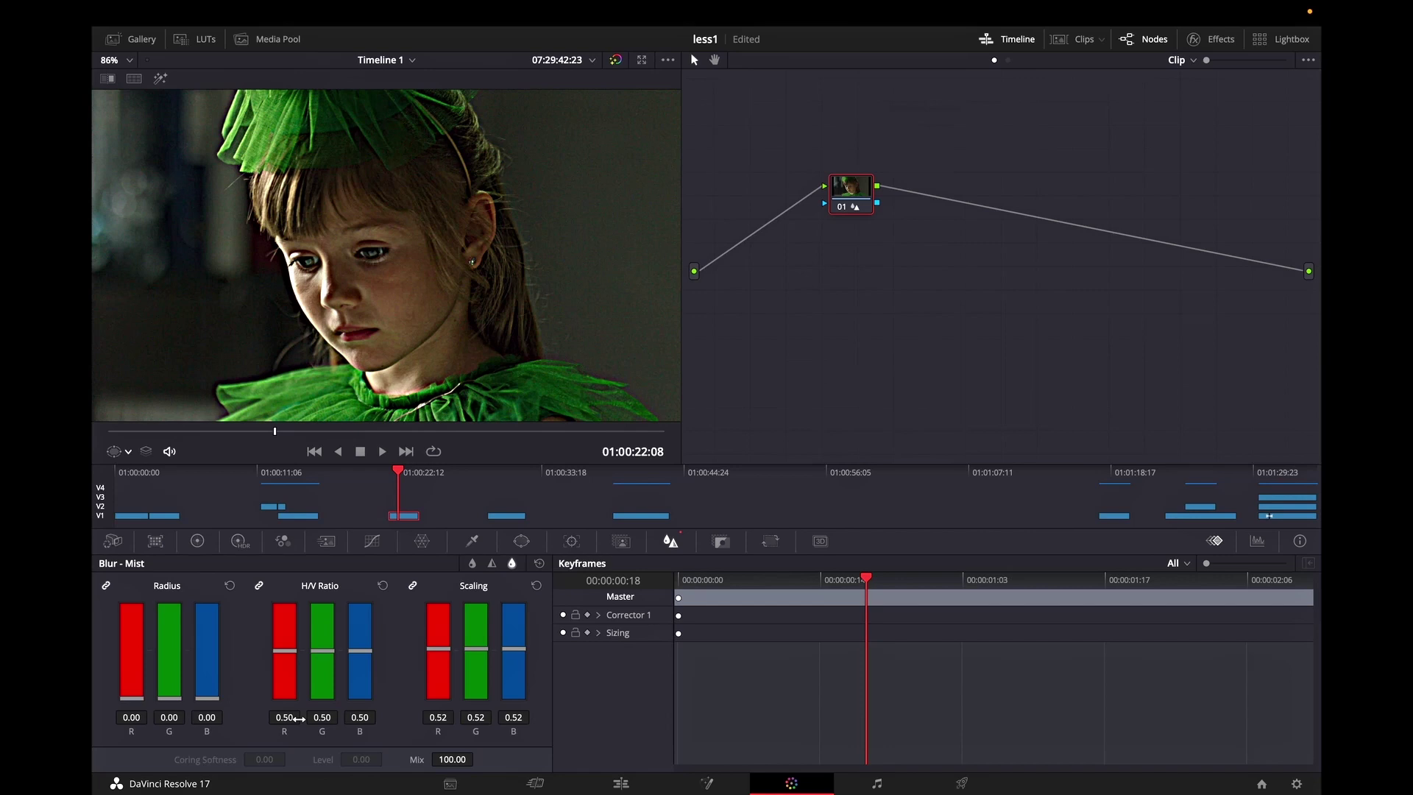
drag(452, 758, 407, 763)
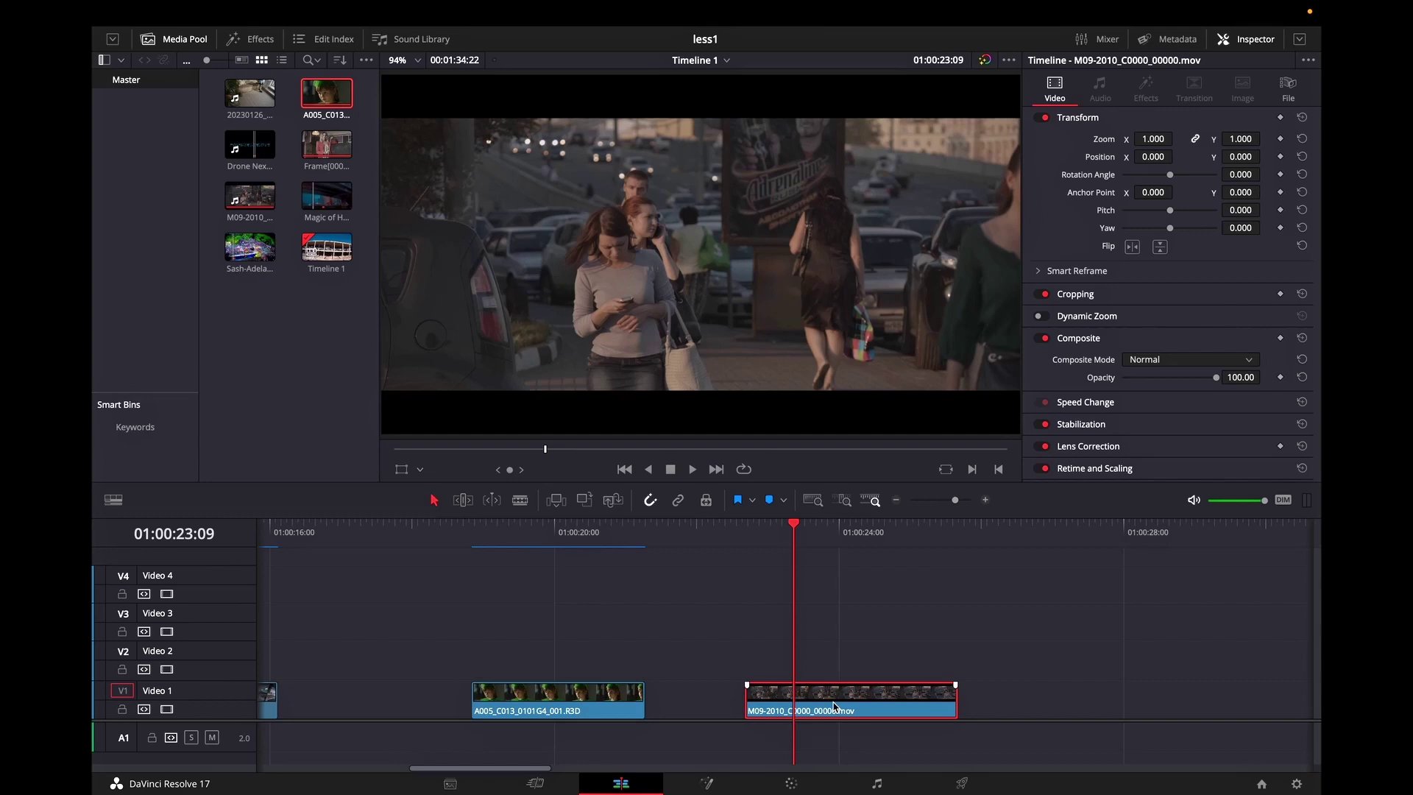
Duplicate the M09 street clip onto Video 2 and set its Composite Mode to Screen
drag(834, 706, 835, 683)
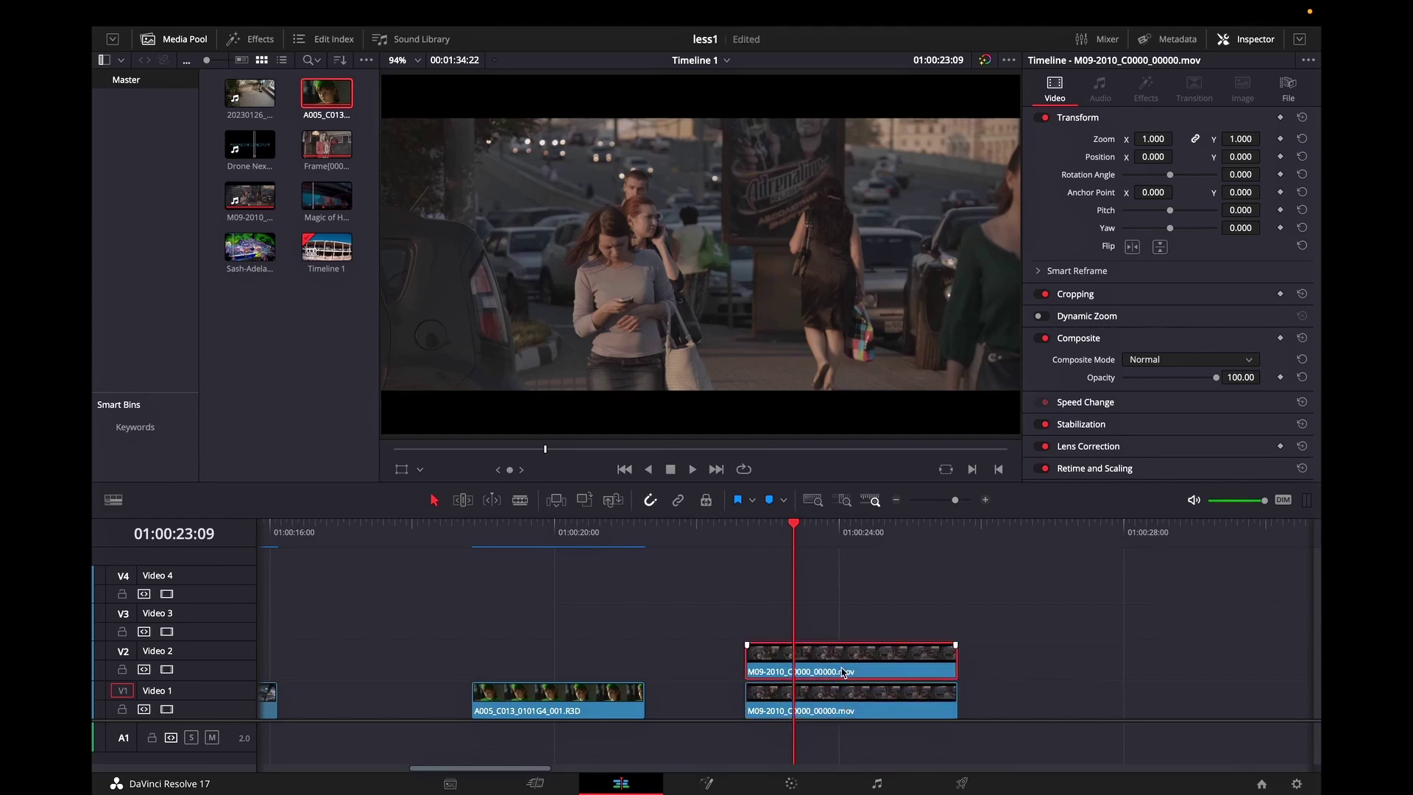
click(1173, 360)
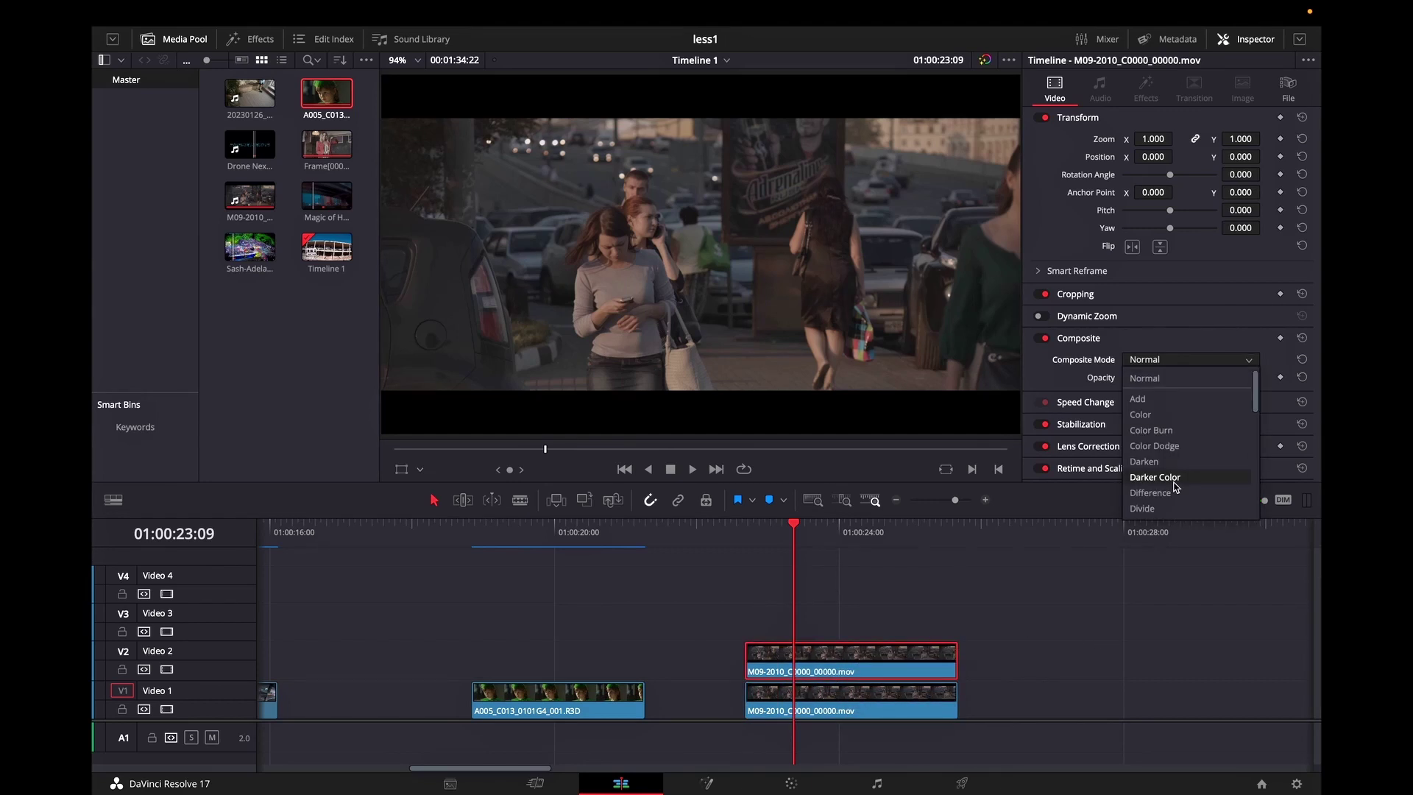
scroll(1174, 478, down, 3)
scroll(1173, 483, down, 3)
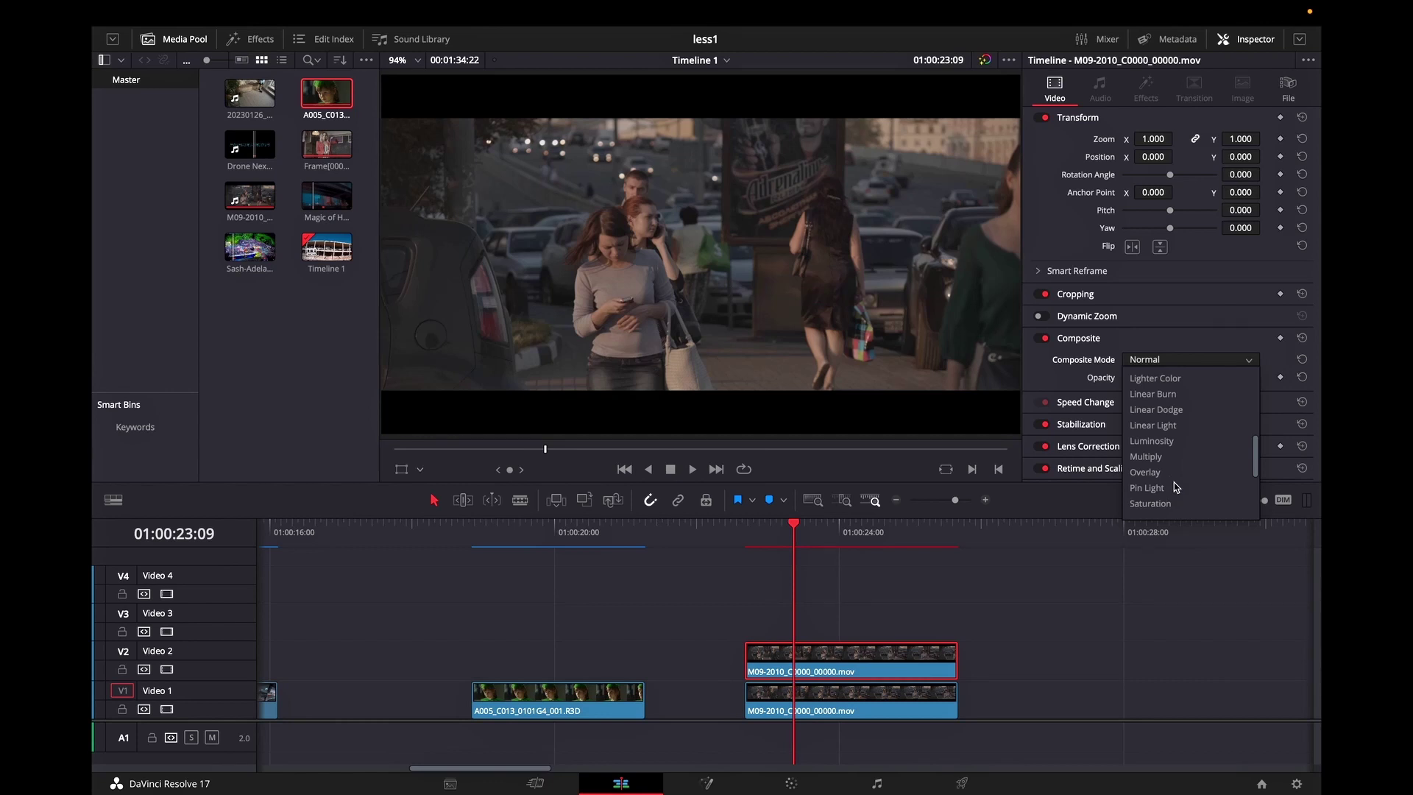
click(1145, 488)
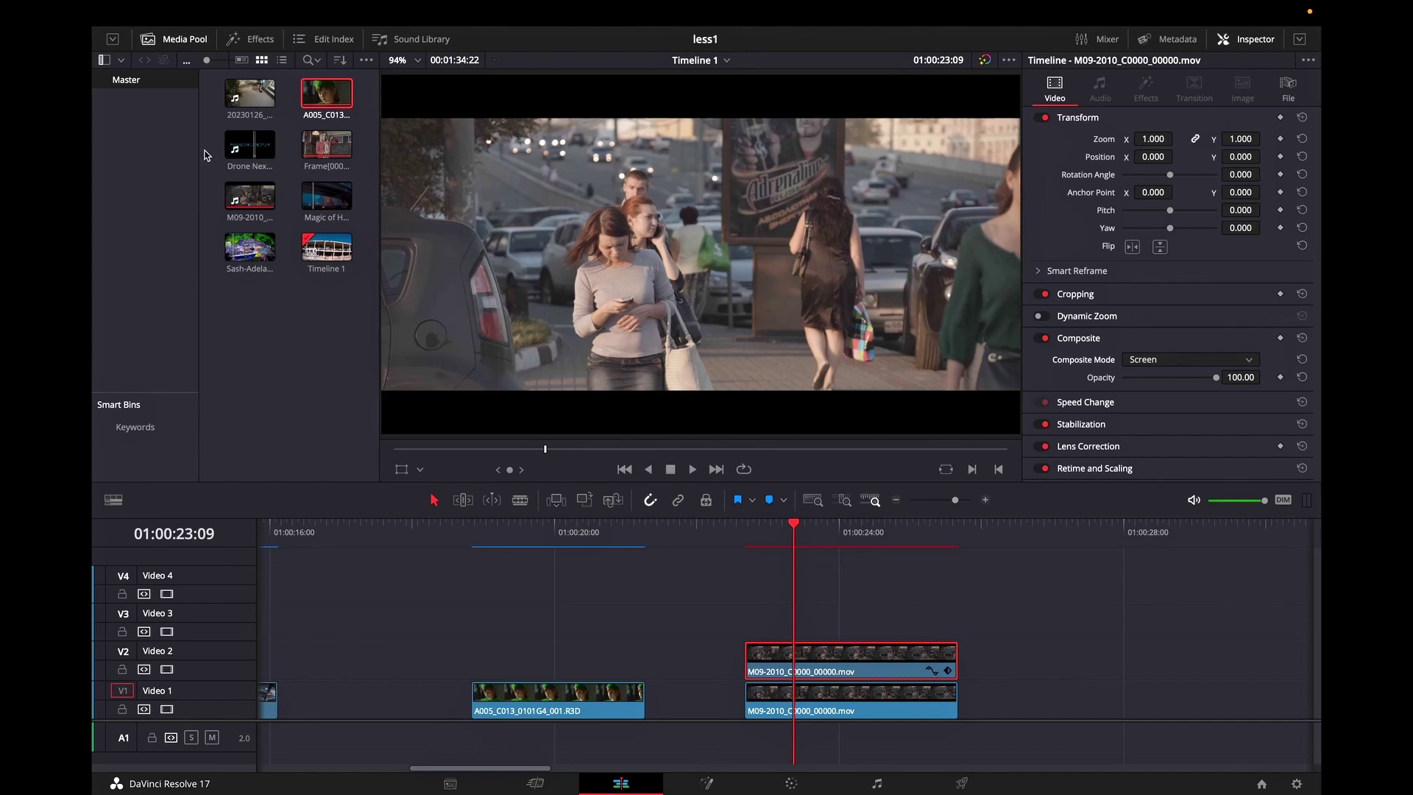
Search the effects for 'blu' and apply Gaussian Blur to the upper M09 clip on V2
click(258, 39)
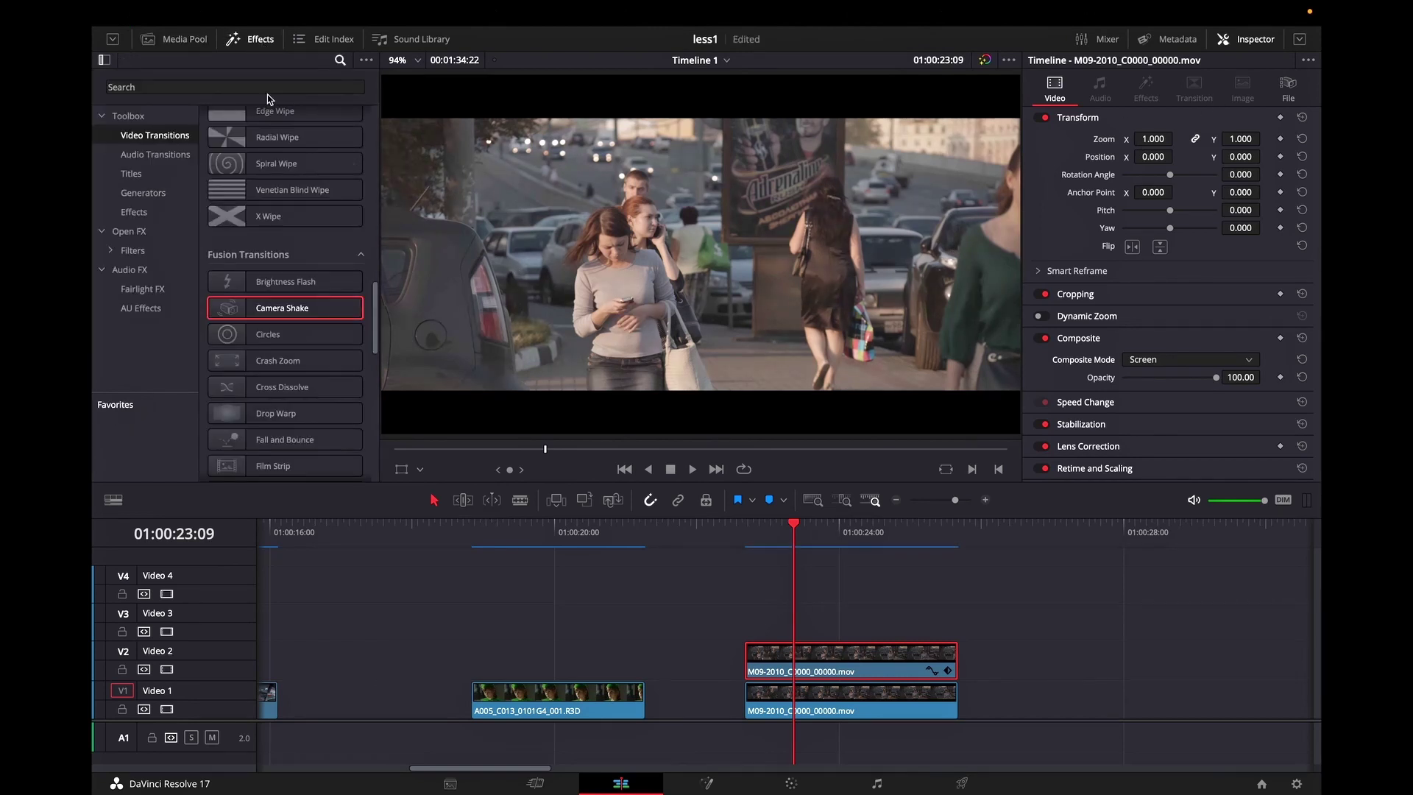
click(267, 88)
text(blu)
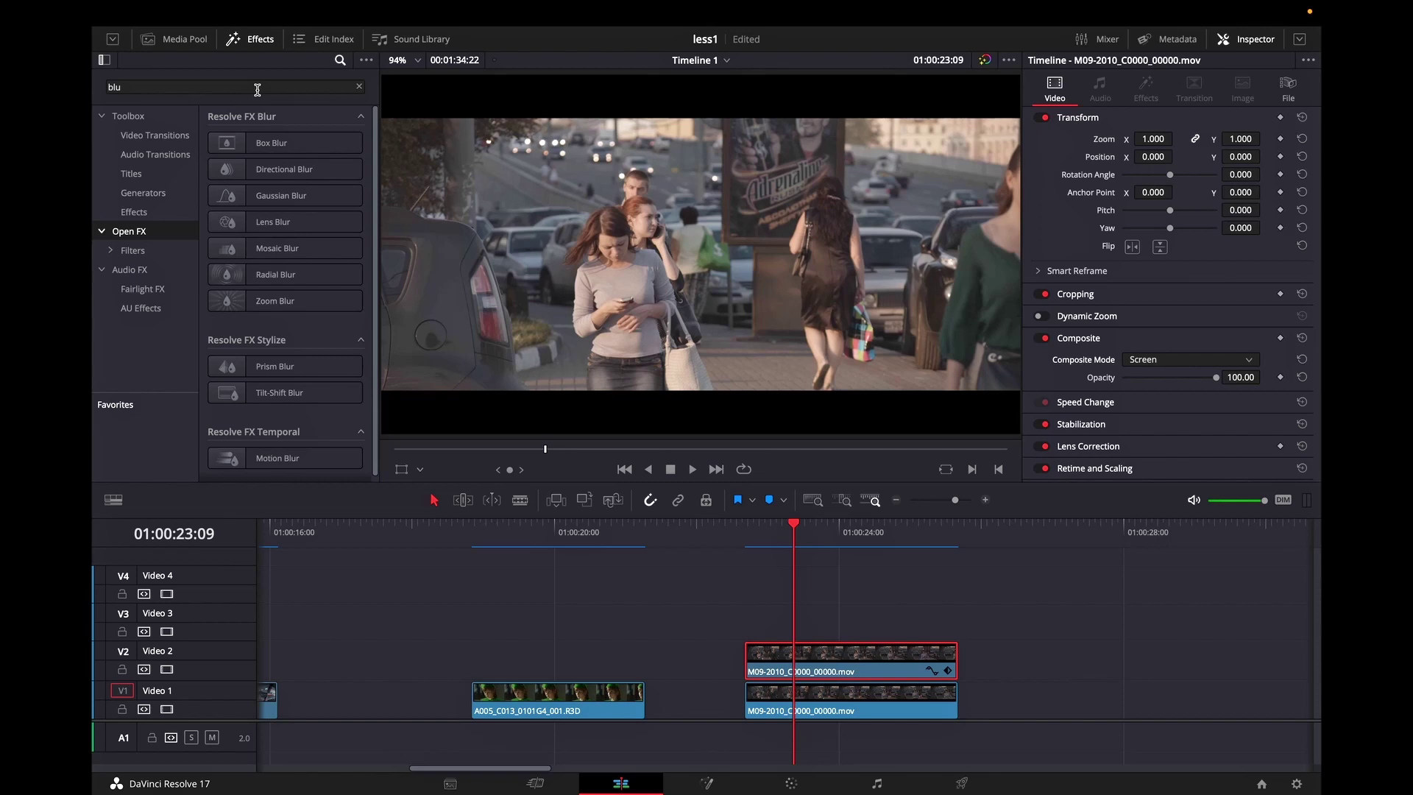
drag(283, 196, 843, 662)
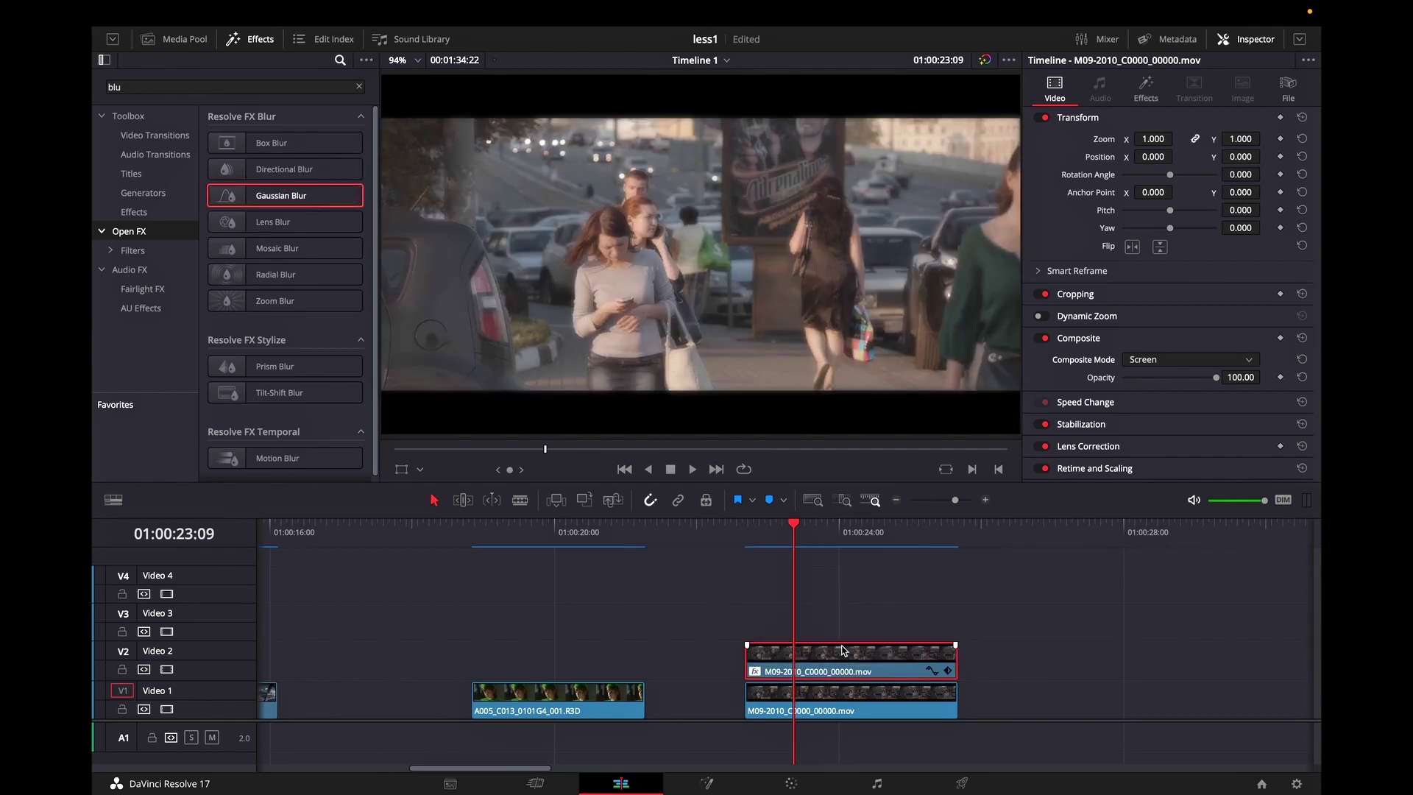
Unlink the blur strengths, set vertical to 0 and horizontal to 0.566, then play it back
click(1146, 90)
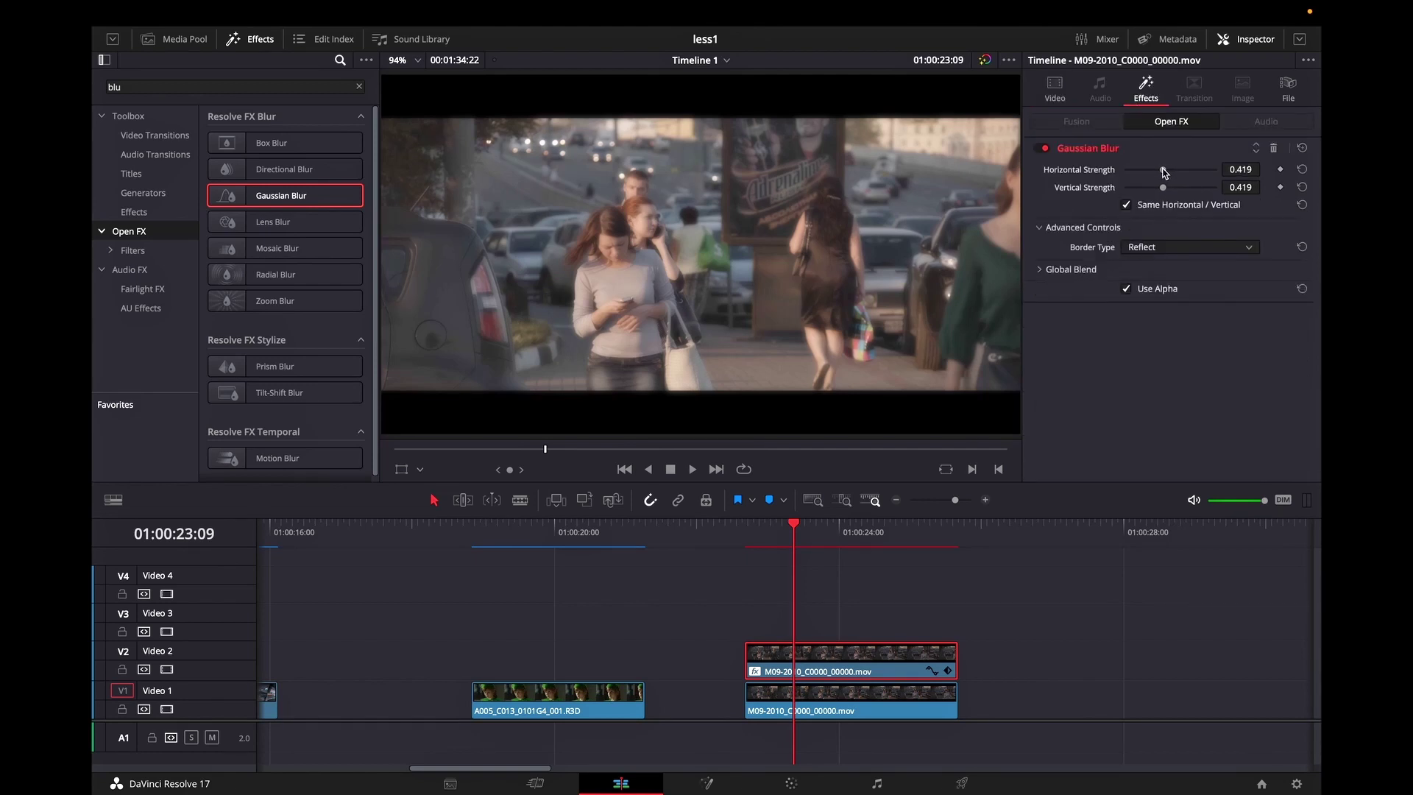
mouse_move(1164, 172)
mouse_down()
mouse_move(1135, 170)
mouse_move(1230, 172)
mouse_move(1173, 179)
mouse_up()
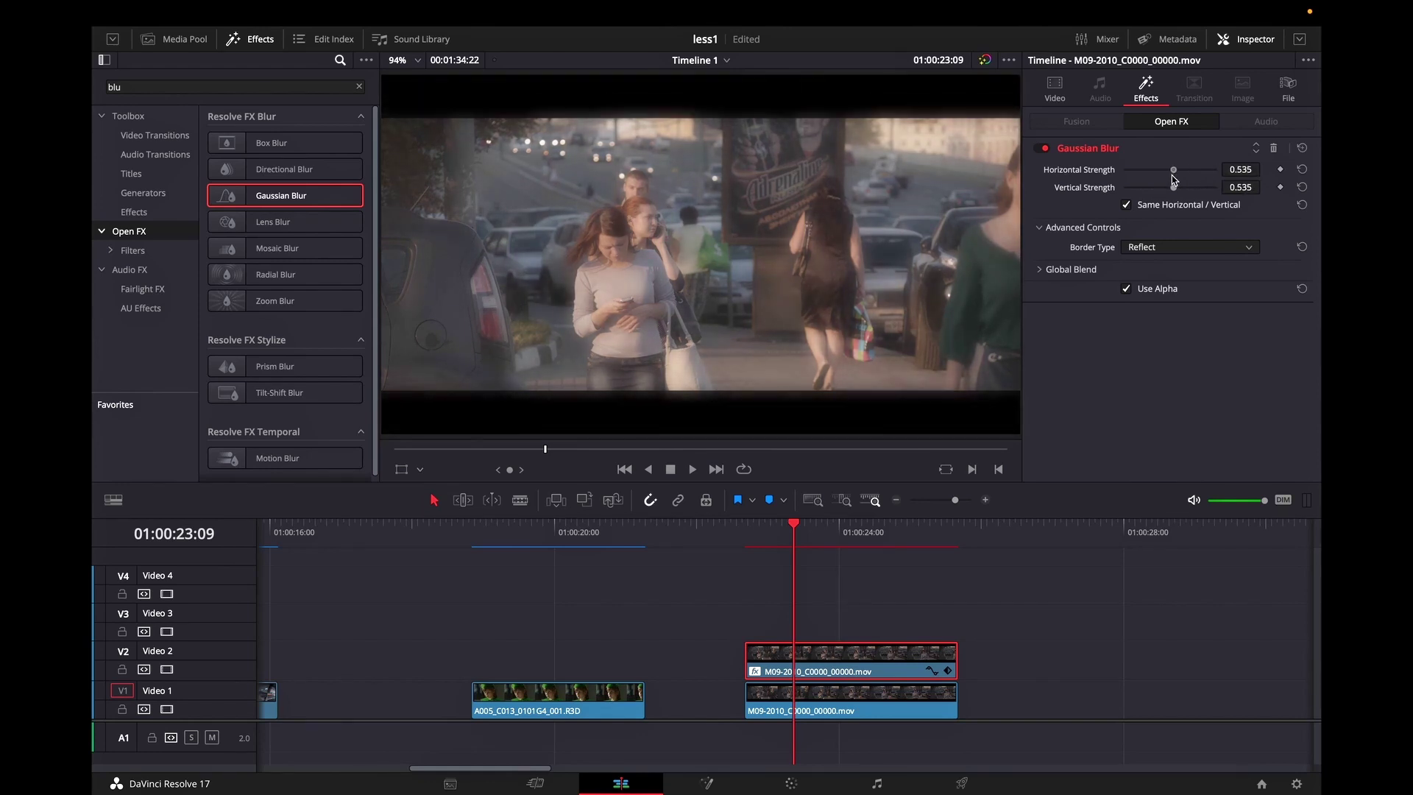
key(space)
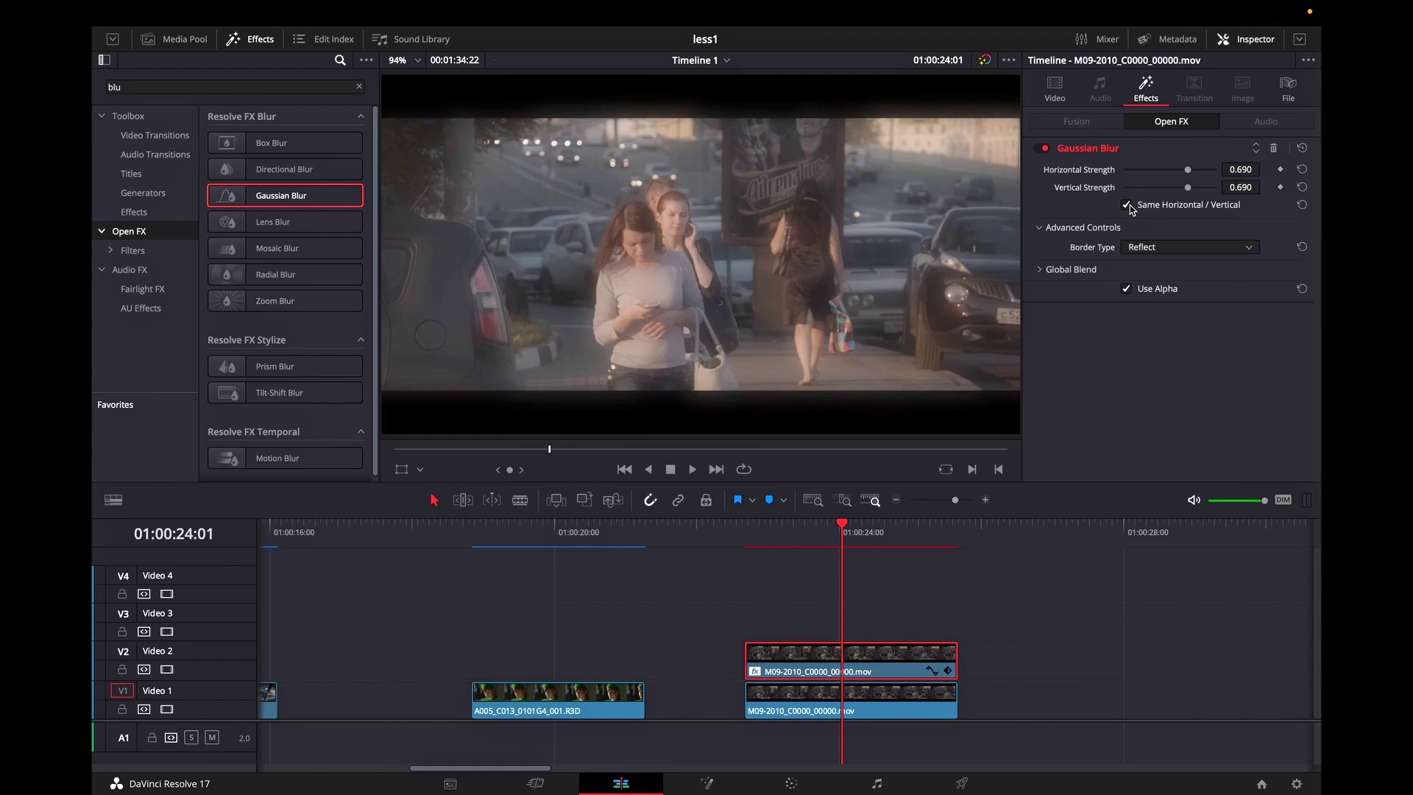
click(1128, 205)
drag(1189, 188, 1077, 191)
mouse_move(1186, 172)
mouse_down()
mouse_move(1113, 177)
mouse_move(1178, 175)
mouse_up()
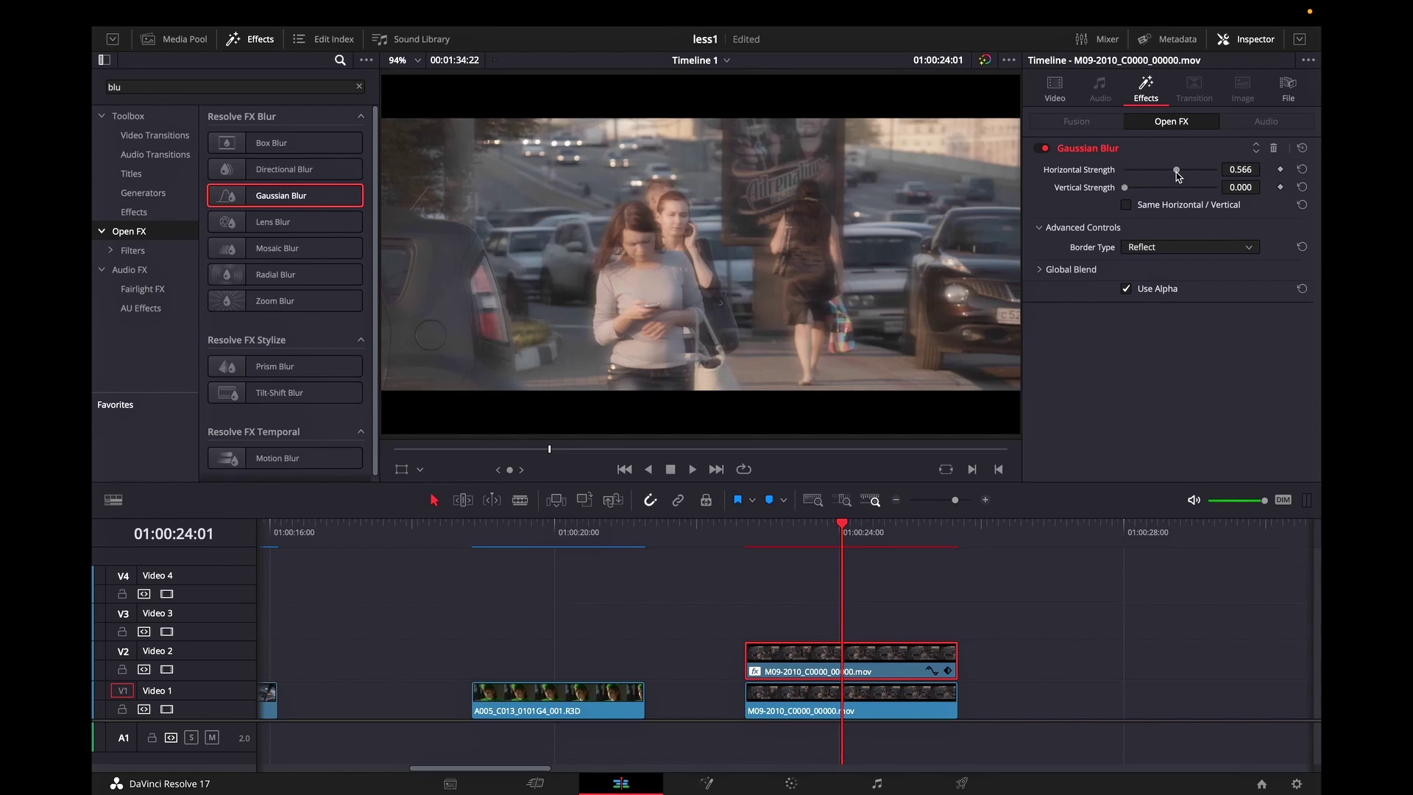
key(space)
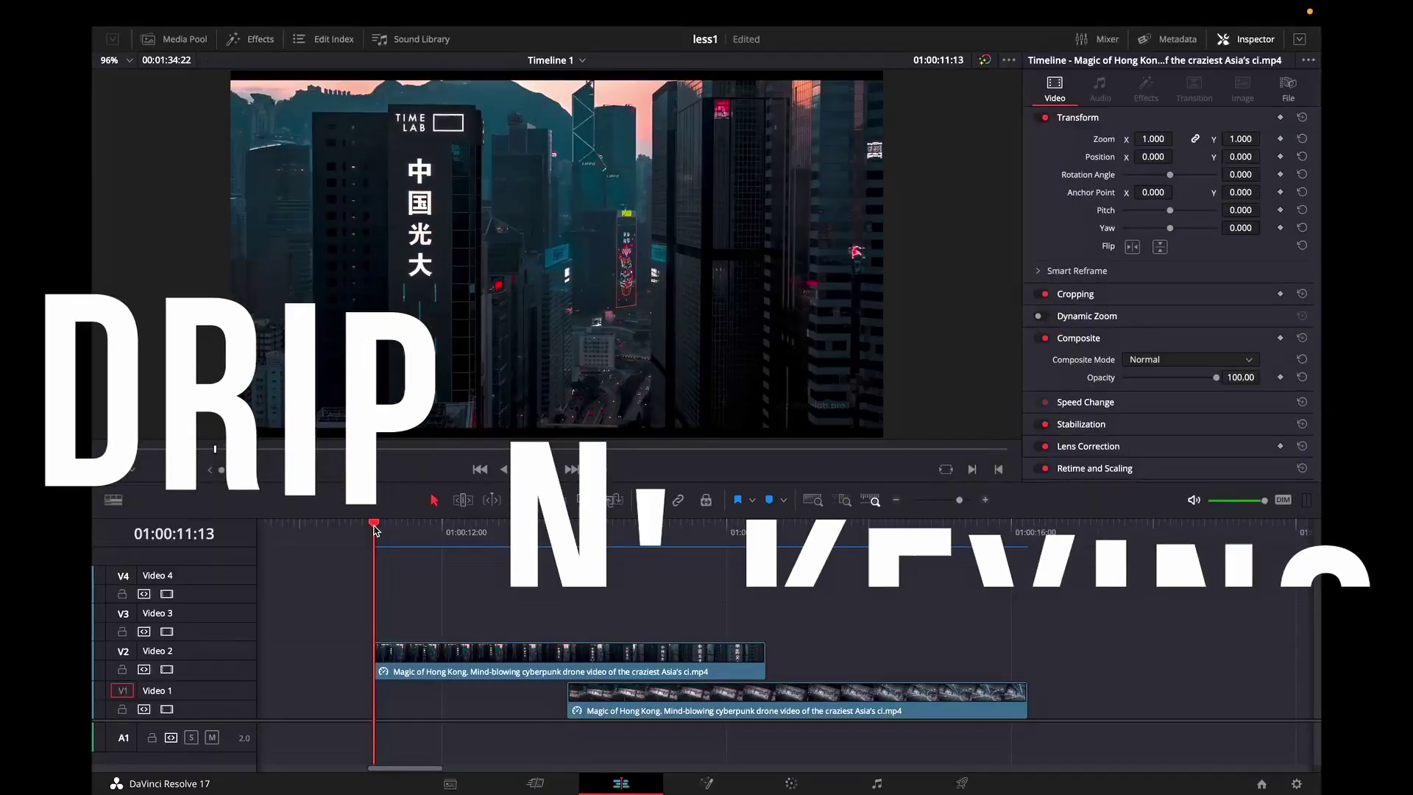
Split the upper Hong Kong clip on Video 2 at 01:00:12:22
drag(376, 529, 684, 568)
click(661, 714)
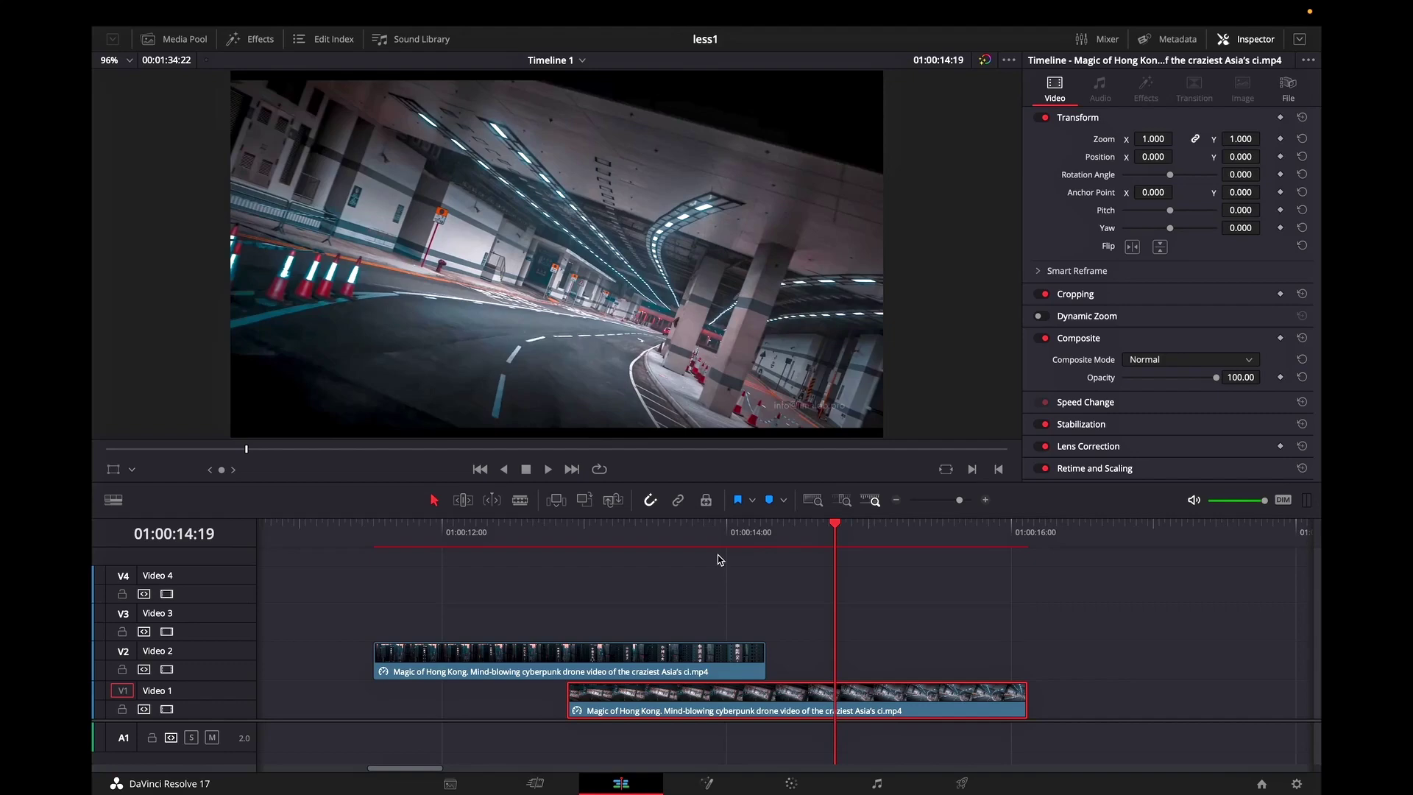
drag(737, 579, 579, 585)
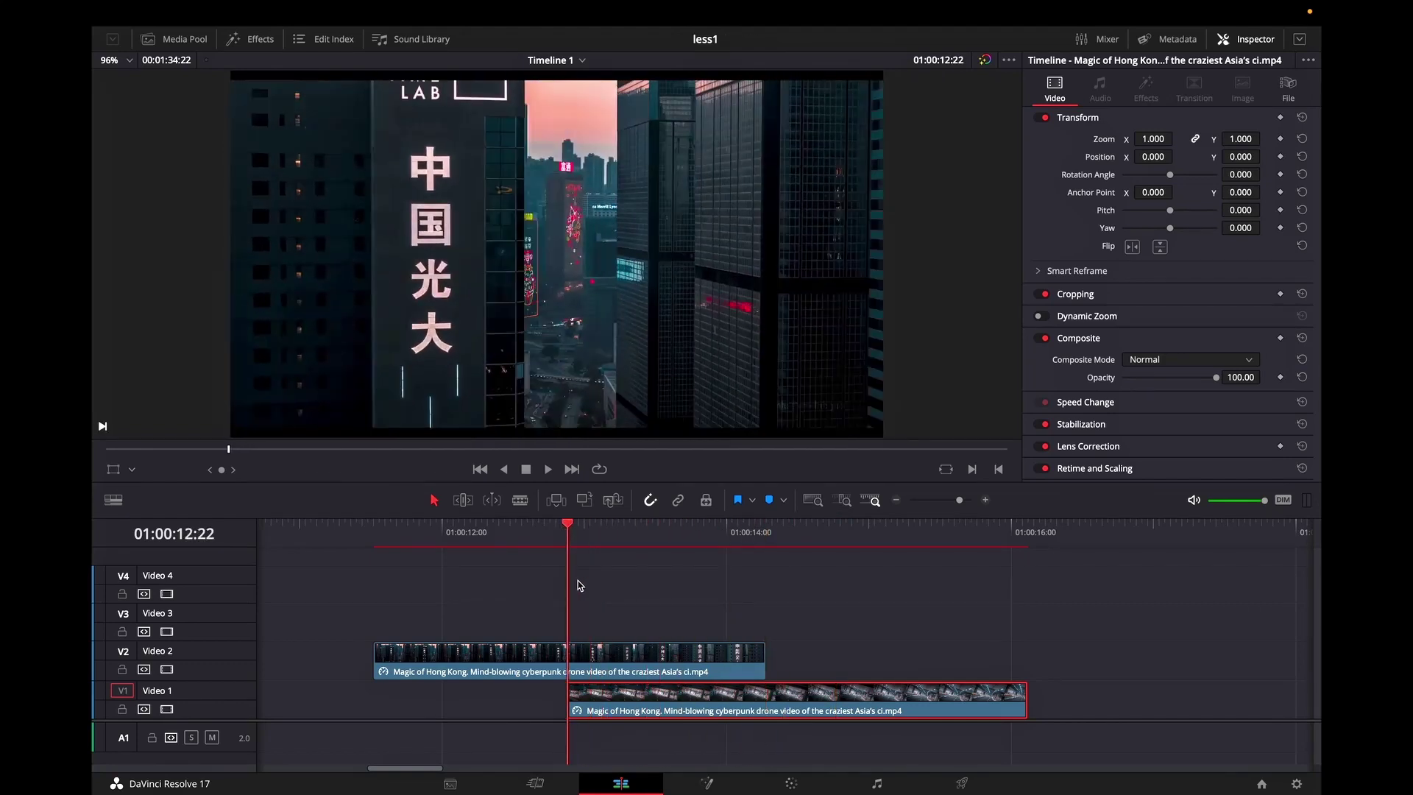
click(610, 658)
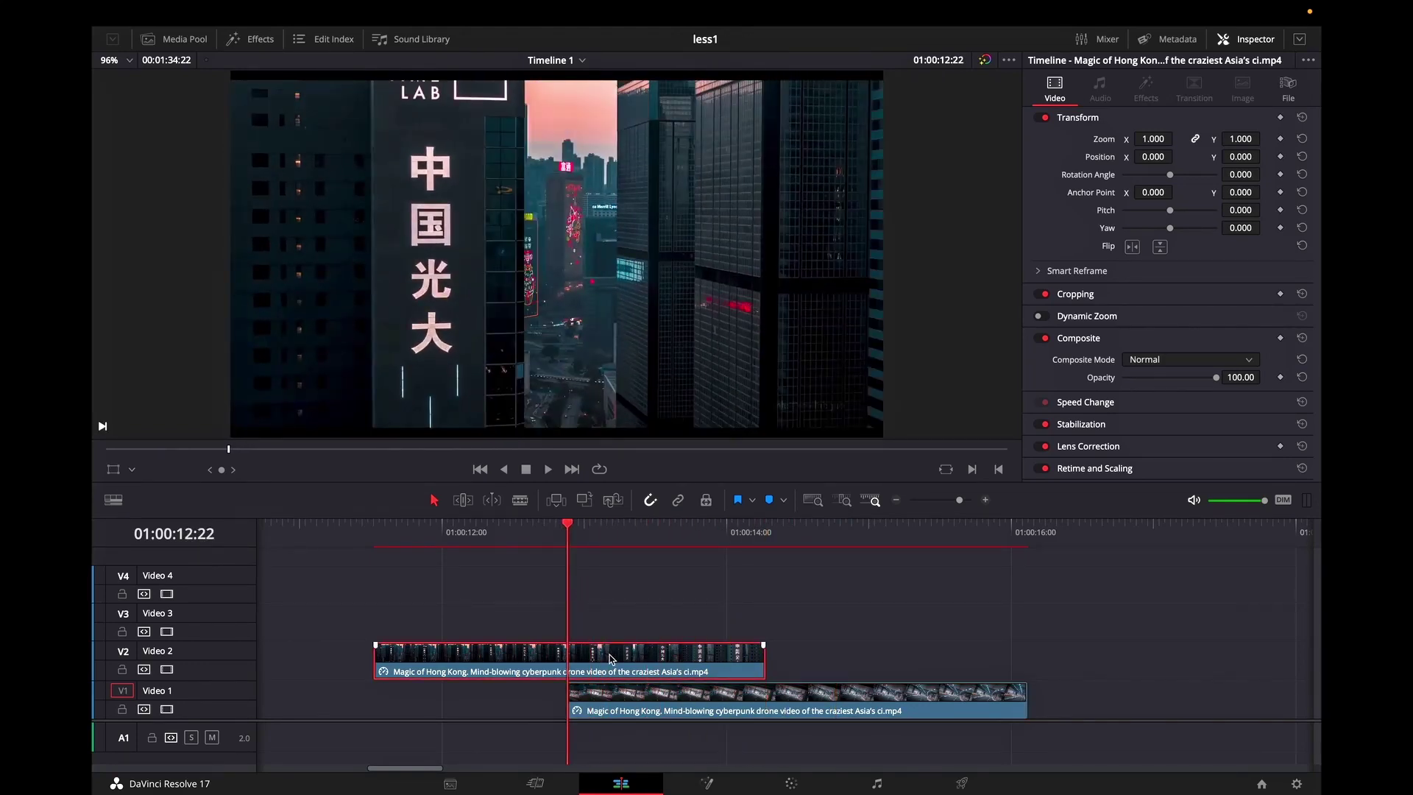
key(ctrl+b)
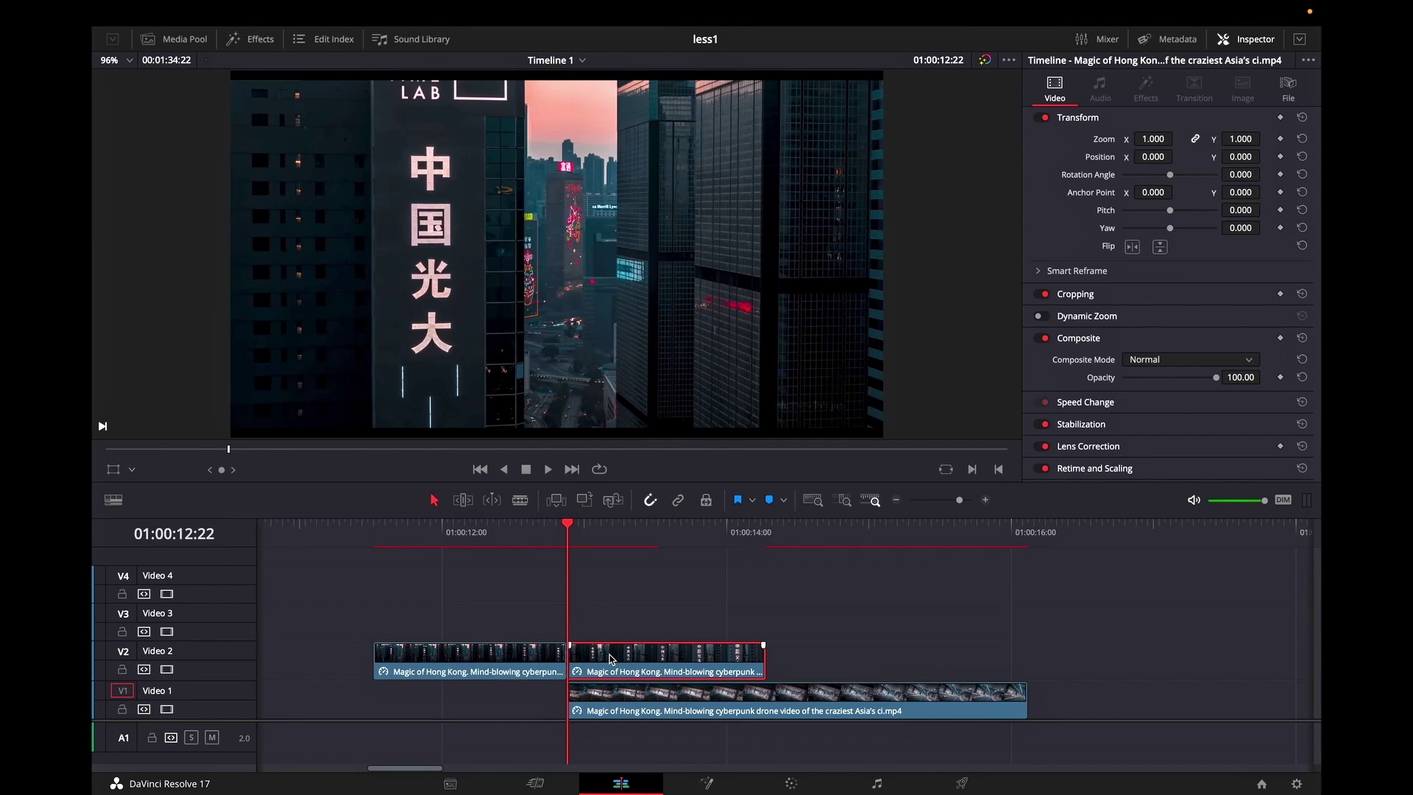
Change the right-hand piece's speed to 400% using the retime controls
key(ctrl+r)
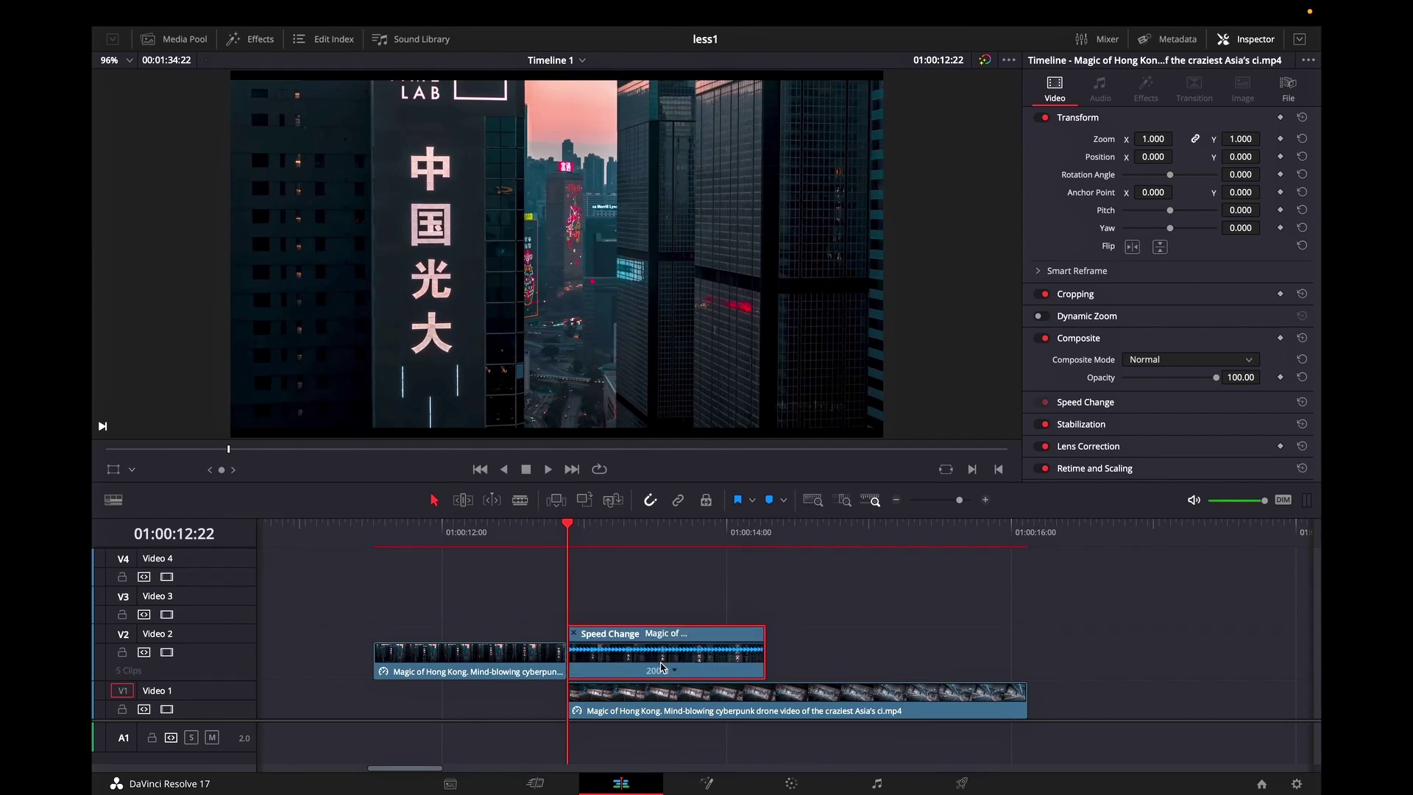
click(675, 671)
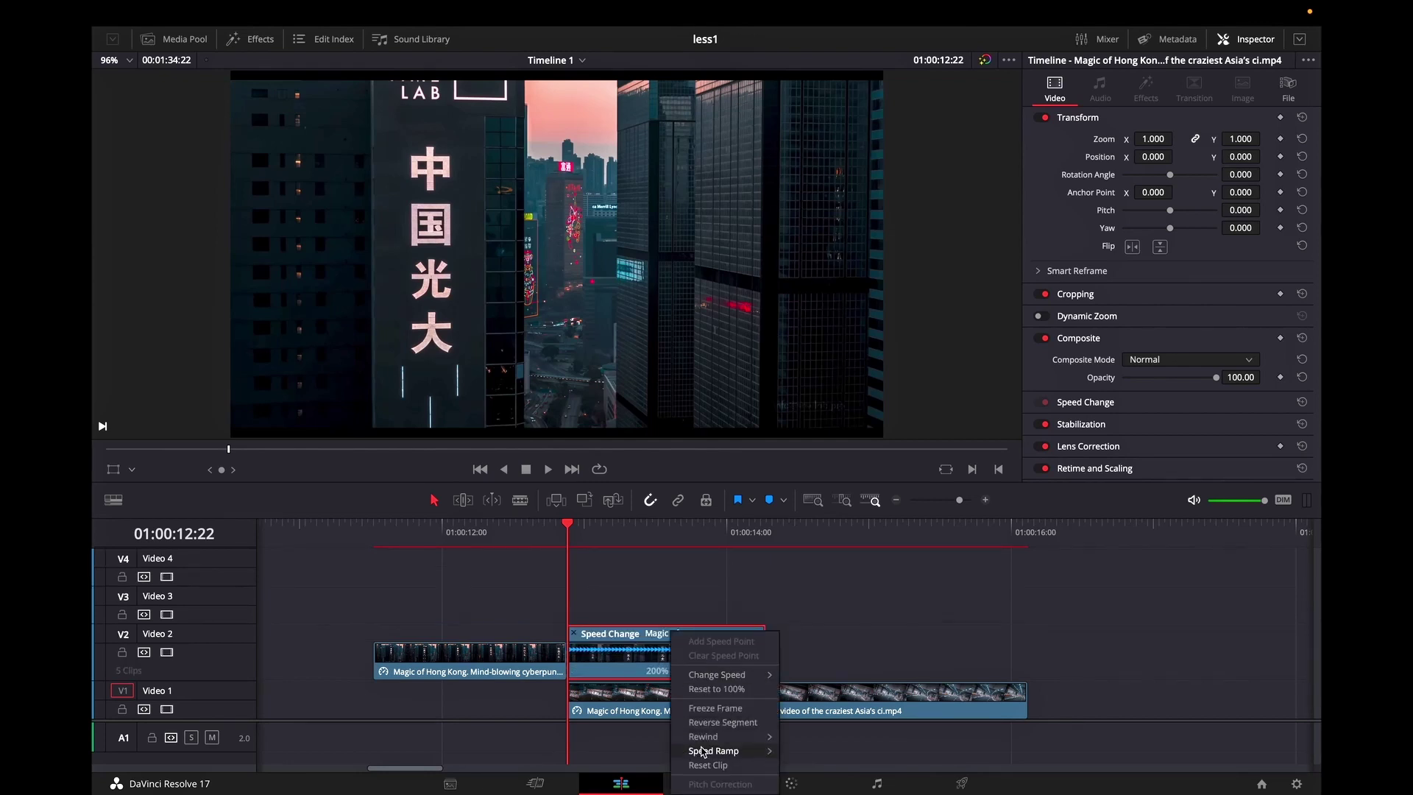
mouse_move(760, 681)
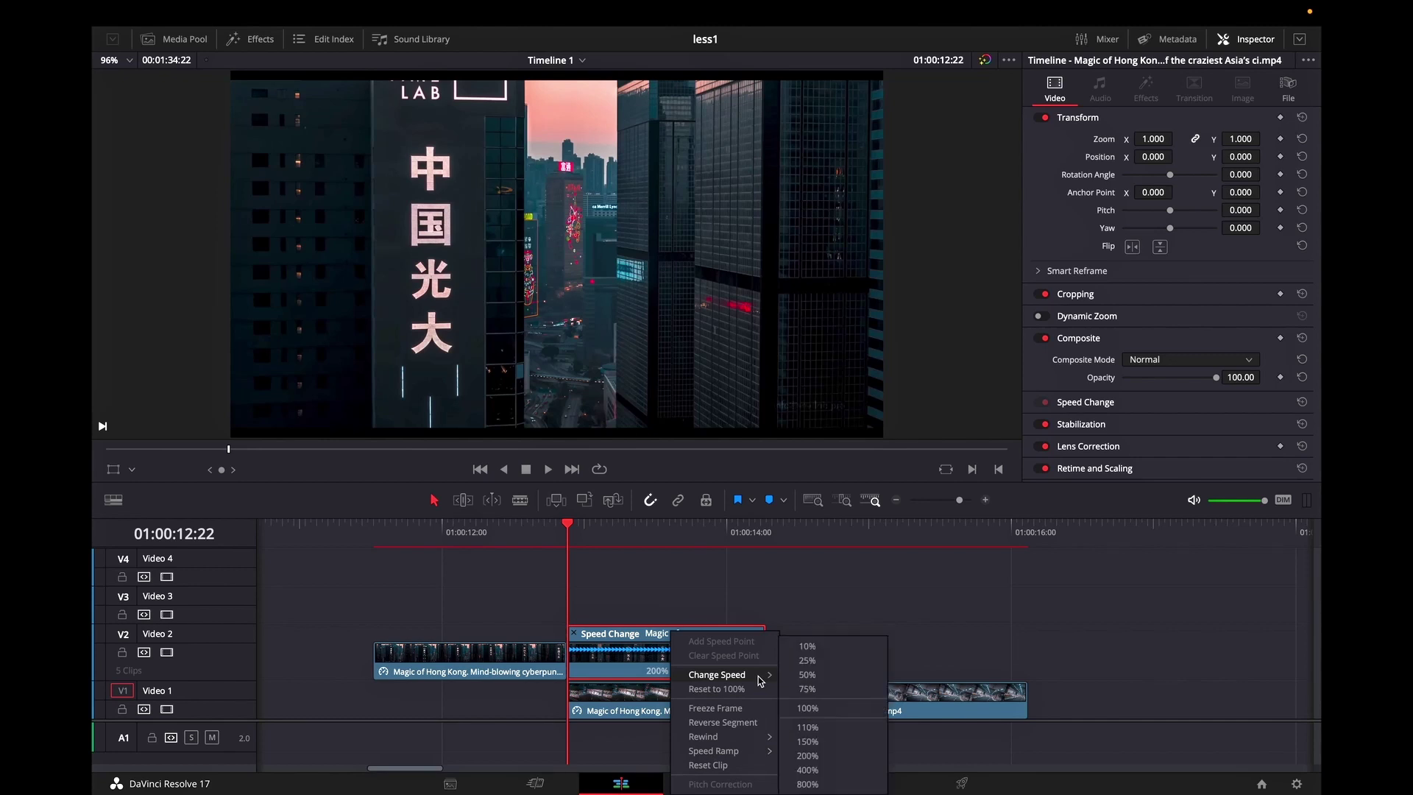
click(807, 770)
key(ctrl+r)
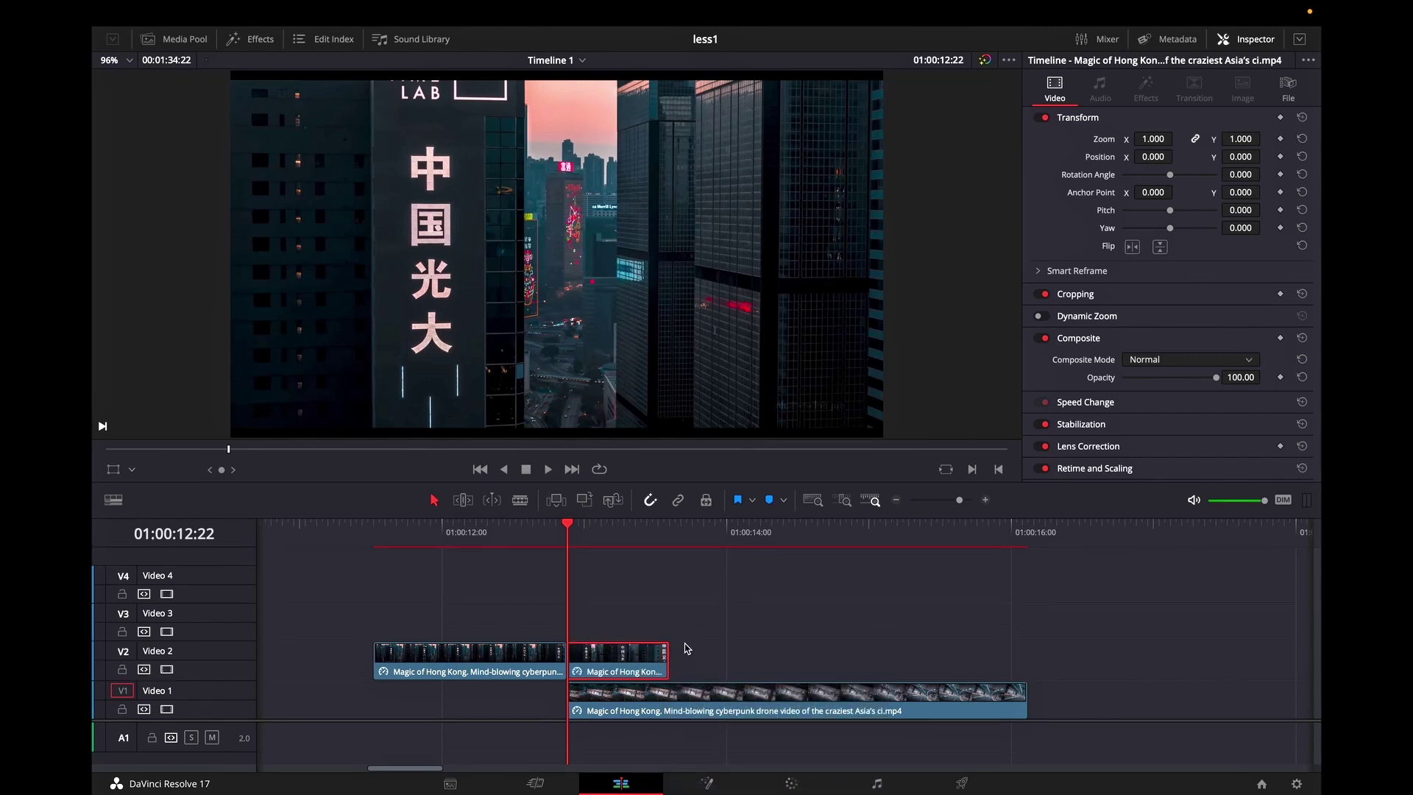
On the Fusion page, insert a Drip node between the piece's input and output
key(shift+5)
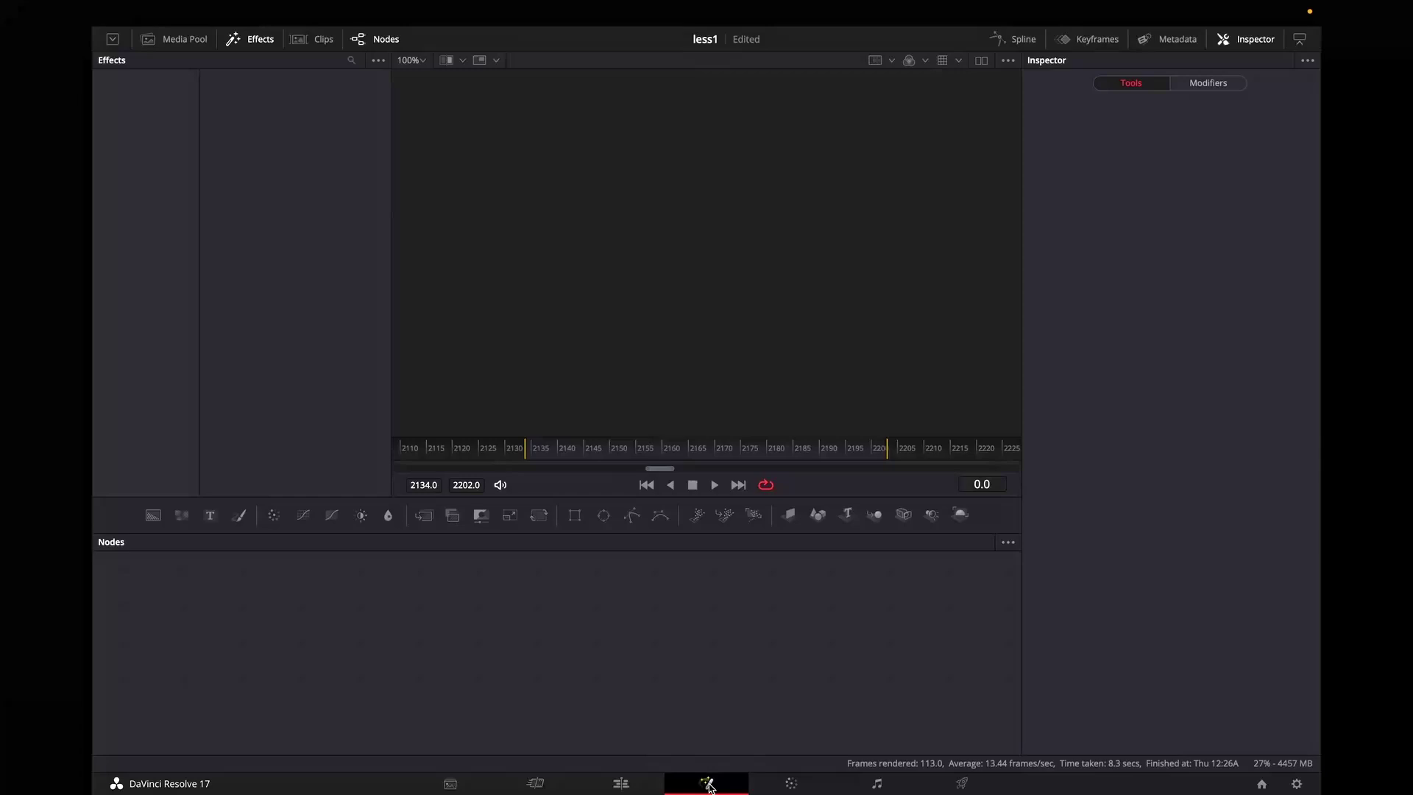
key(ctrl+f)
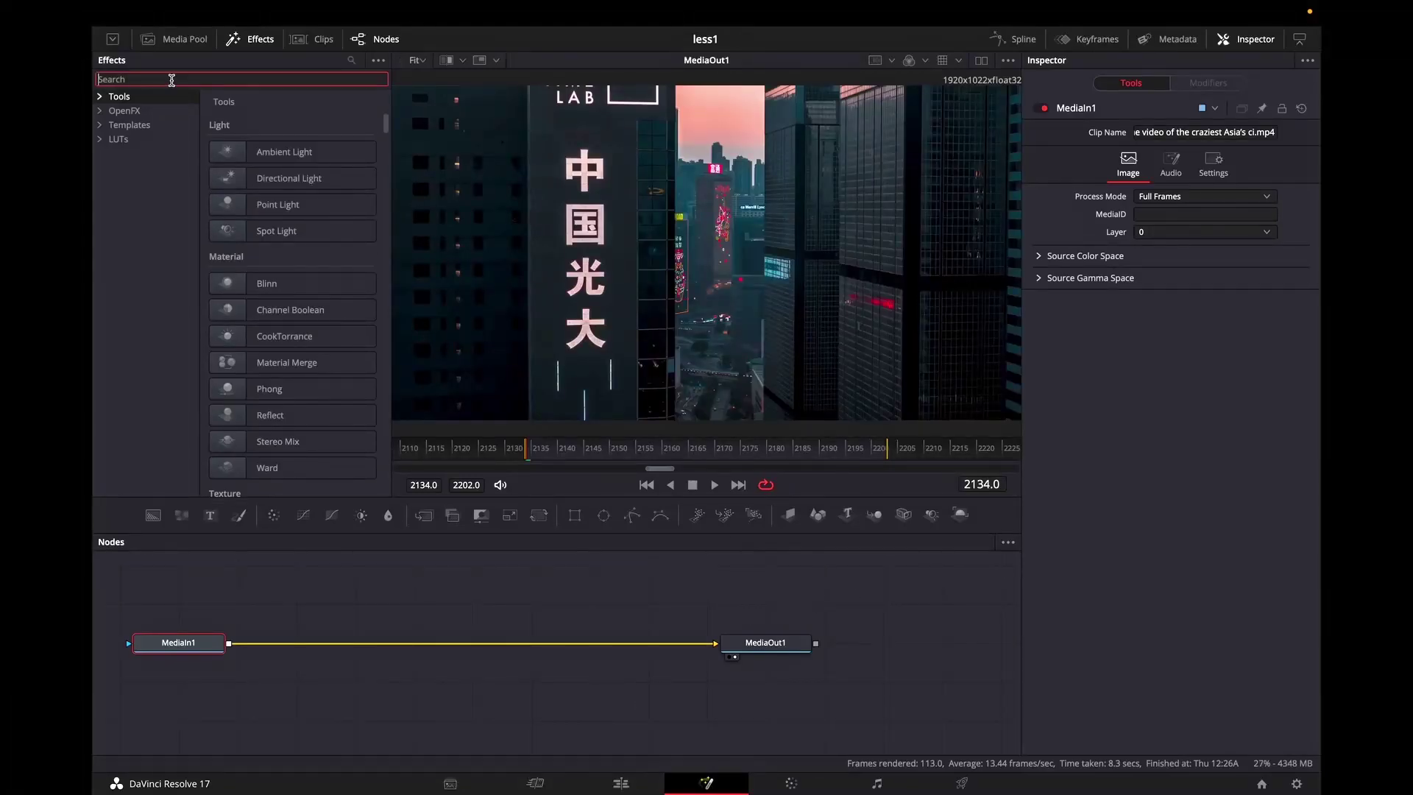
text(dr)
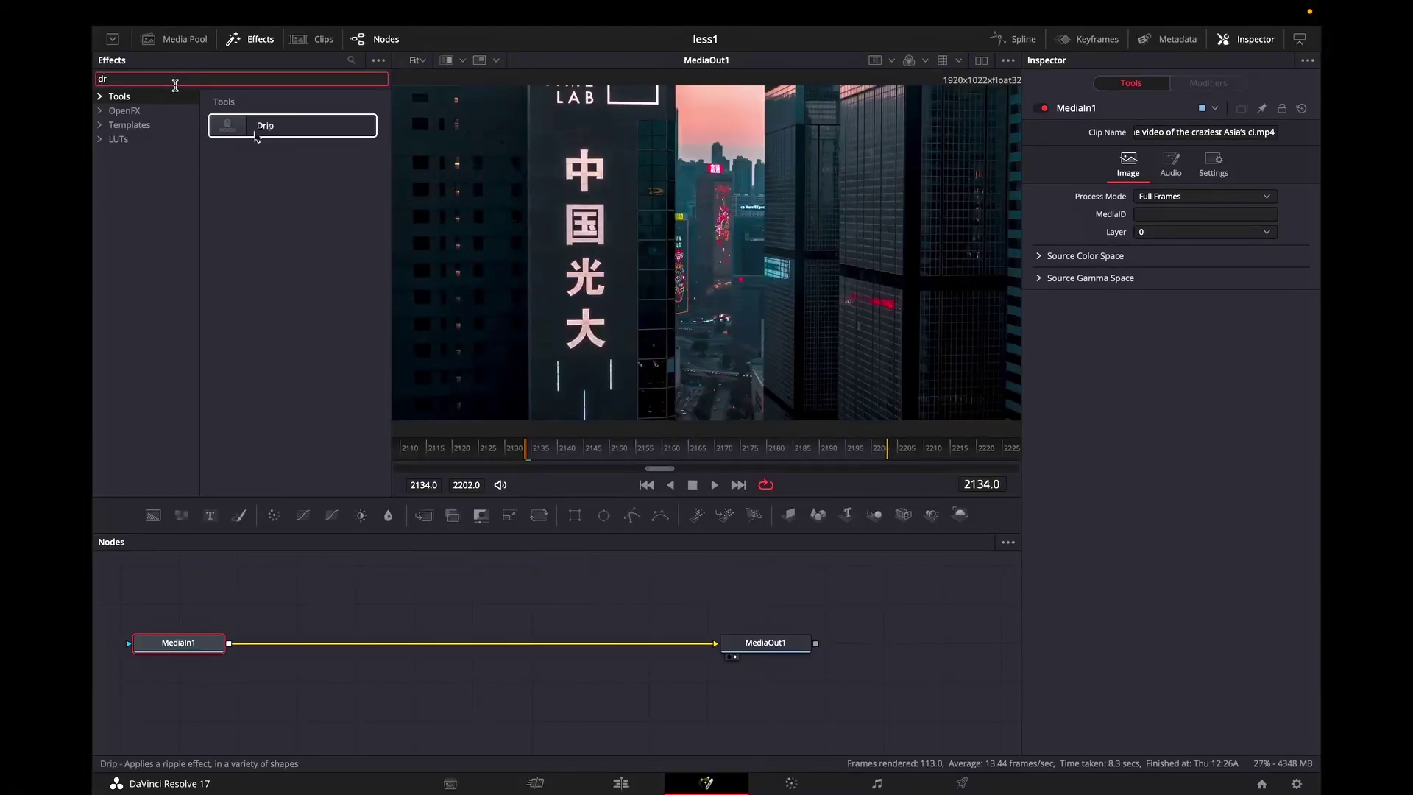
click(268, 129)
double_click(268, 130)
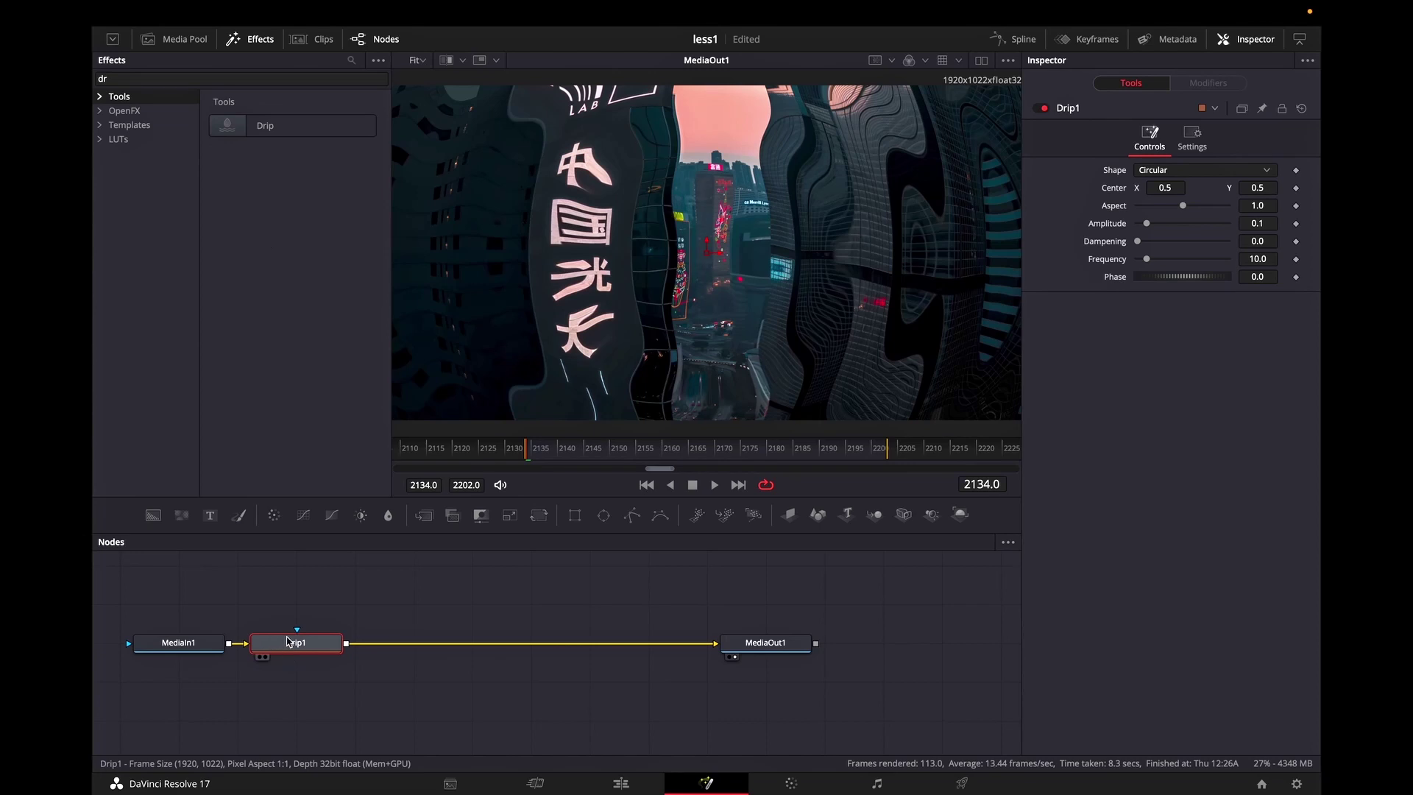
Set the Drip shape to Random and keyframe Amplitude at 0.0 at the start
click(1207, 172)
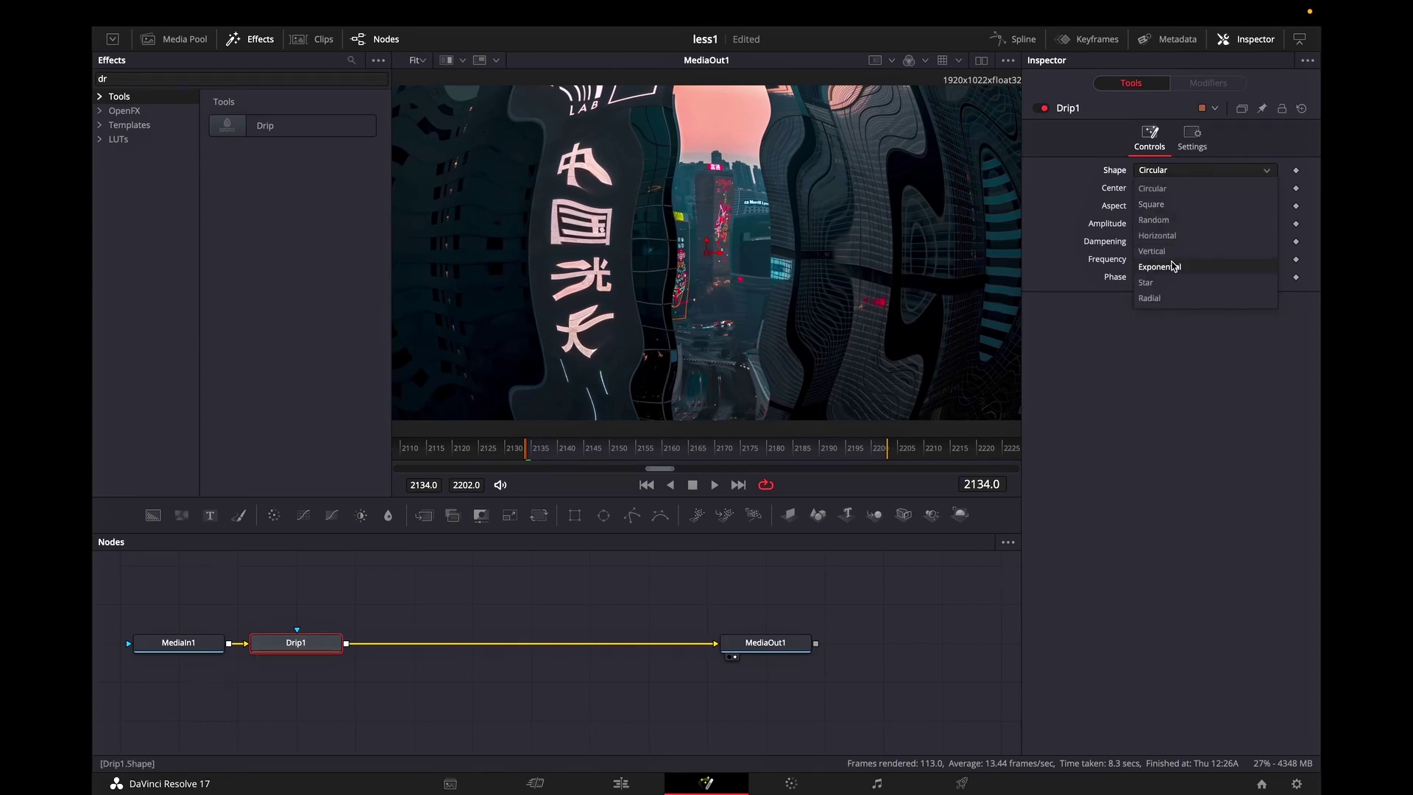
click(1179, 220)
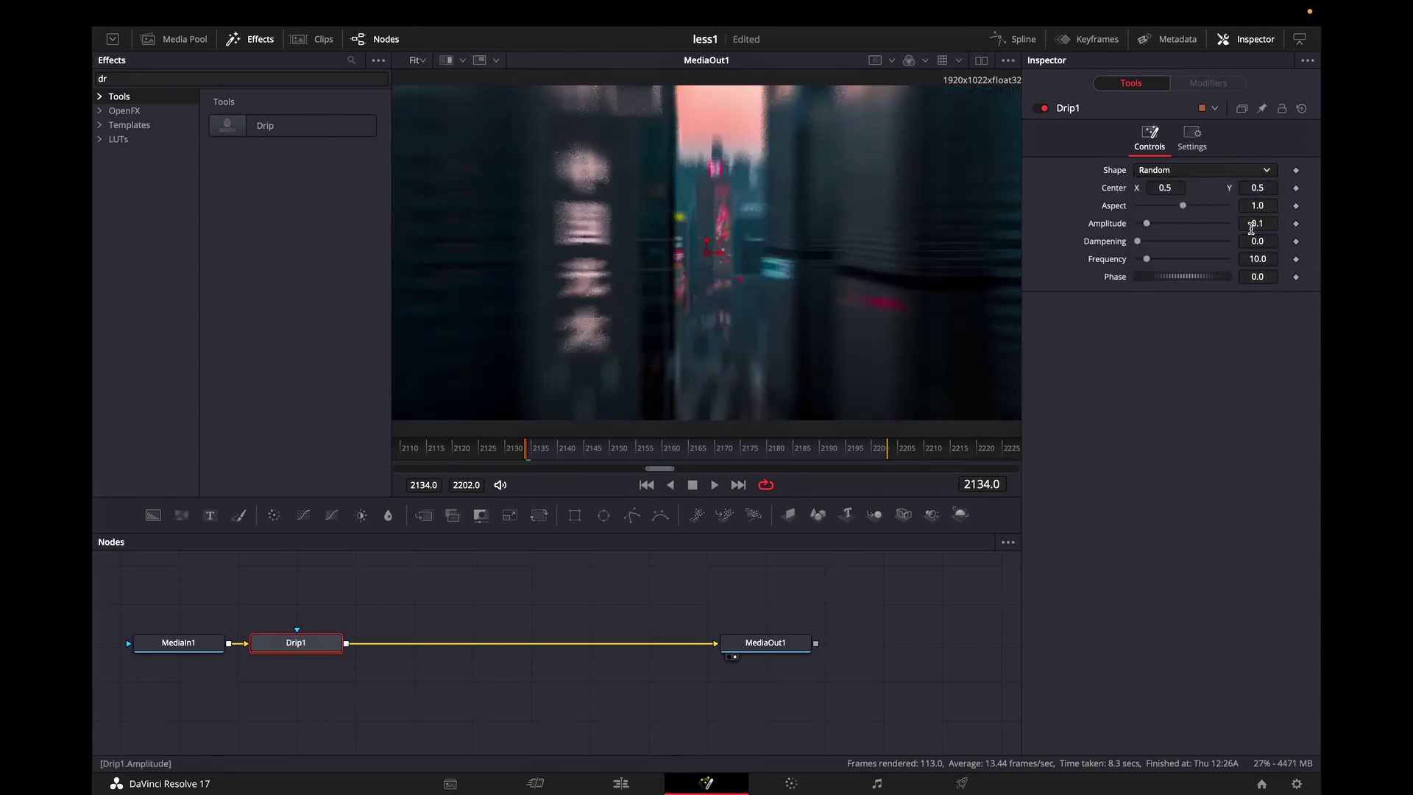
click(1296, 223)
drag(1150, 224, 1122, 226)
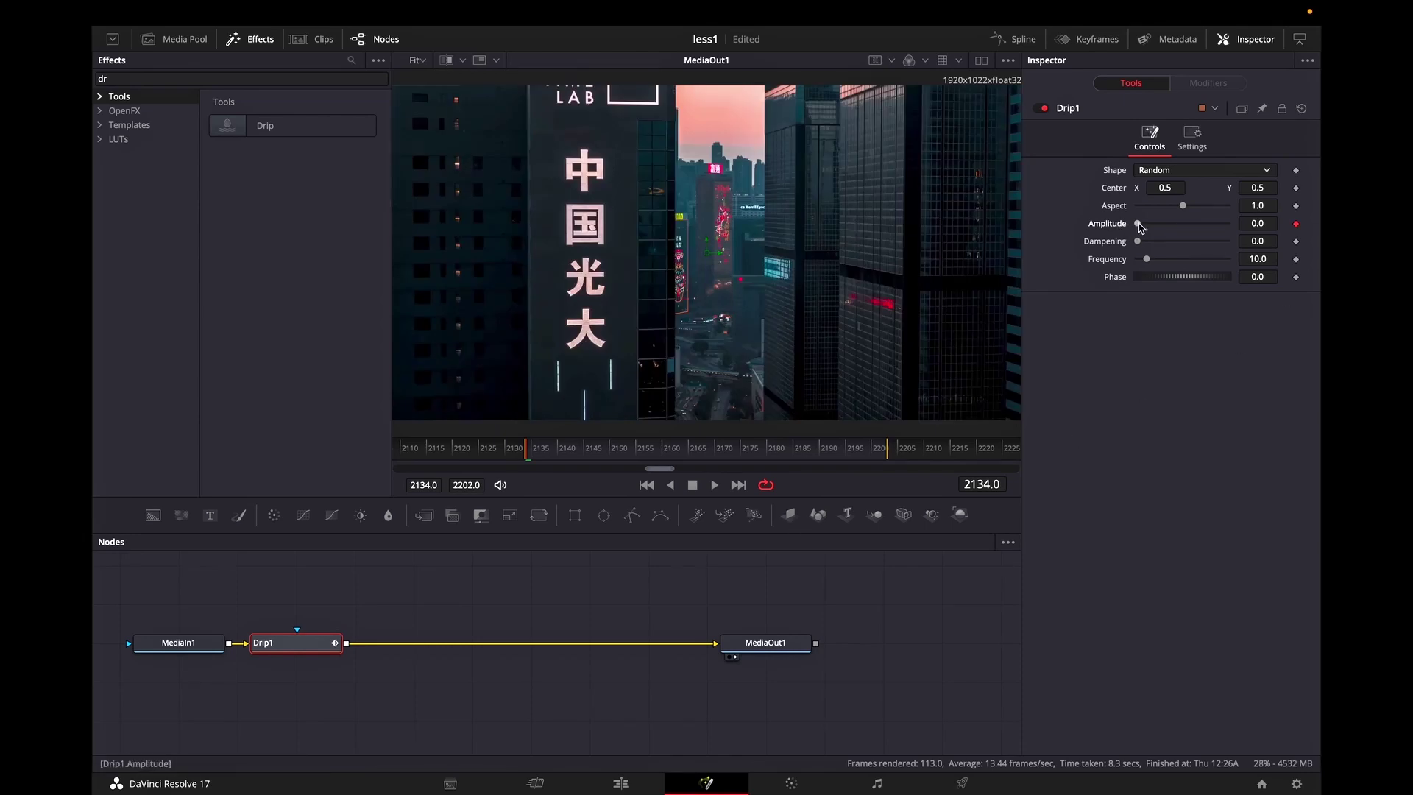
Keyframe Drip Amplitude at 1.0 on the piece's last frame and preview the ramp
mouse_move(642, 460)
mouse_down()
mouse_move(888, 474)
mouse_move(766, 465)
mouse_move(902, 445)
mouse_up()
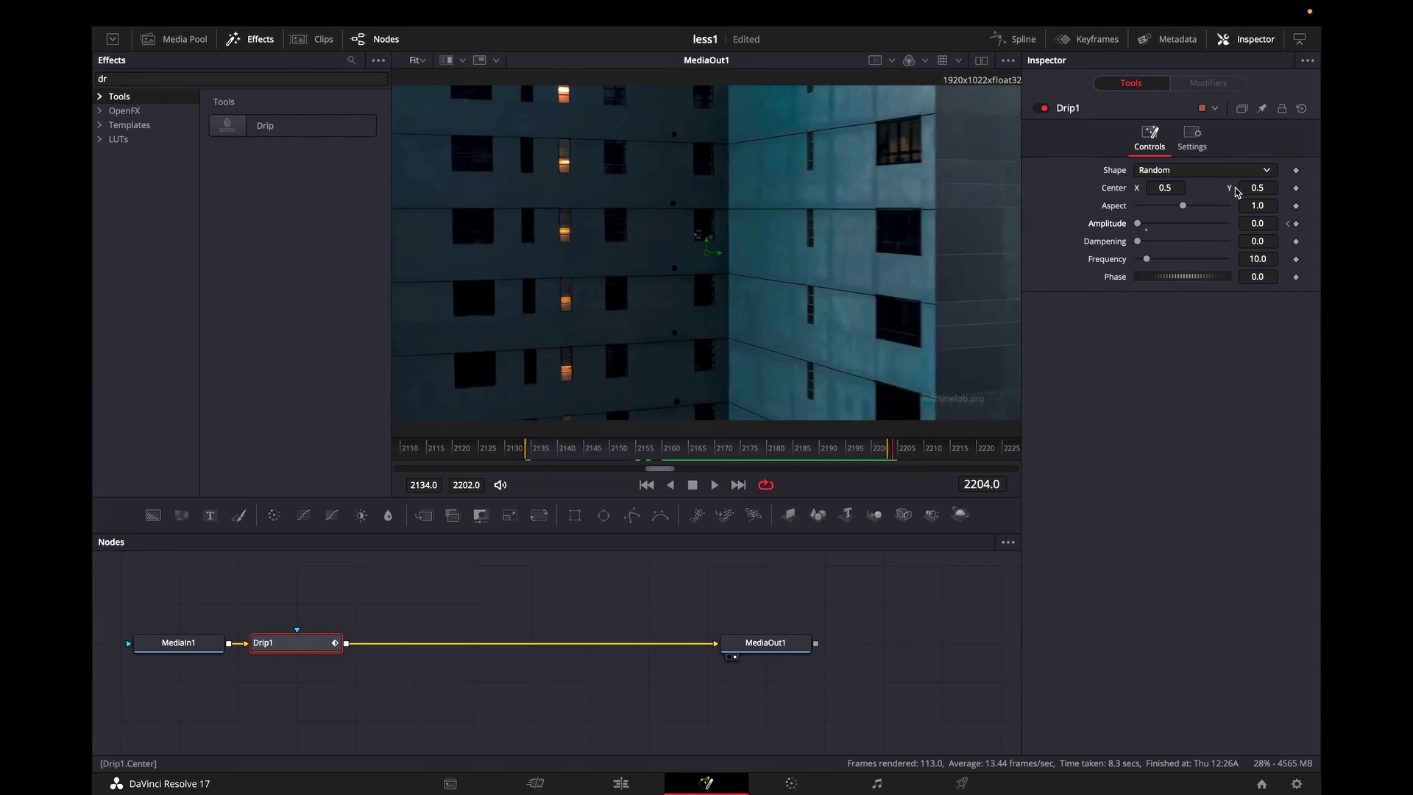
click(1295, 223)
drag(1137, 223, 1266, 239)
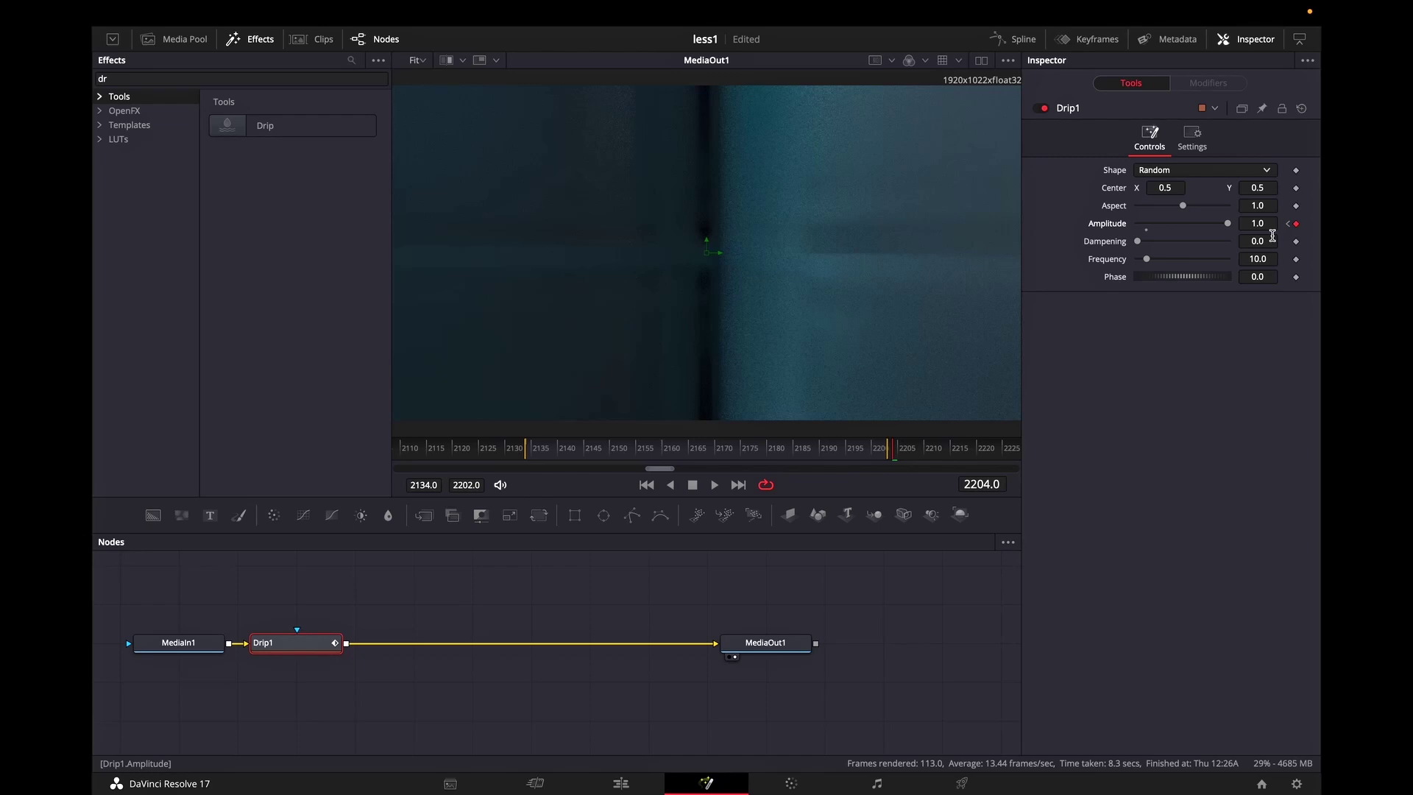
mouse_move(551, 449)
mouse_down()
mouse_move(596, 466)
mouse_move(863, 448)
mouse_move(808, 443)
mouse_up()
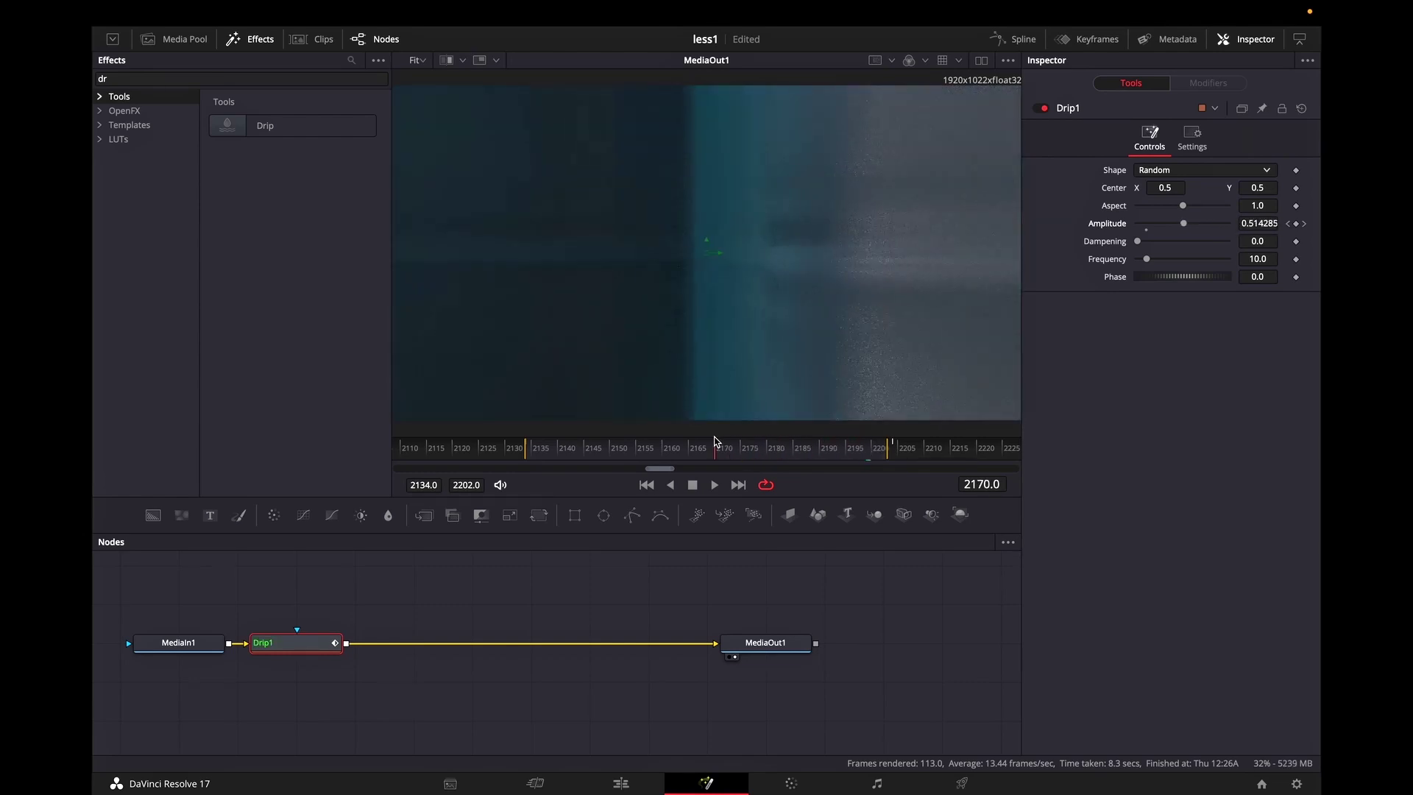
drag(713, 442, 813, 441)
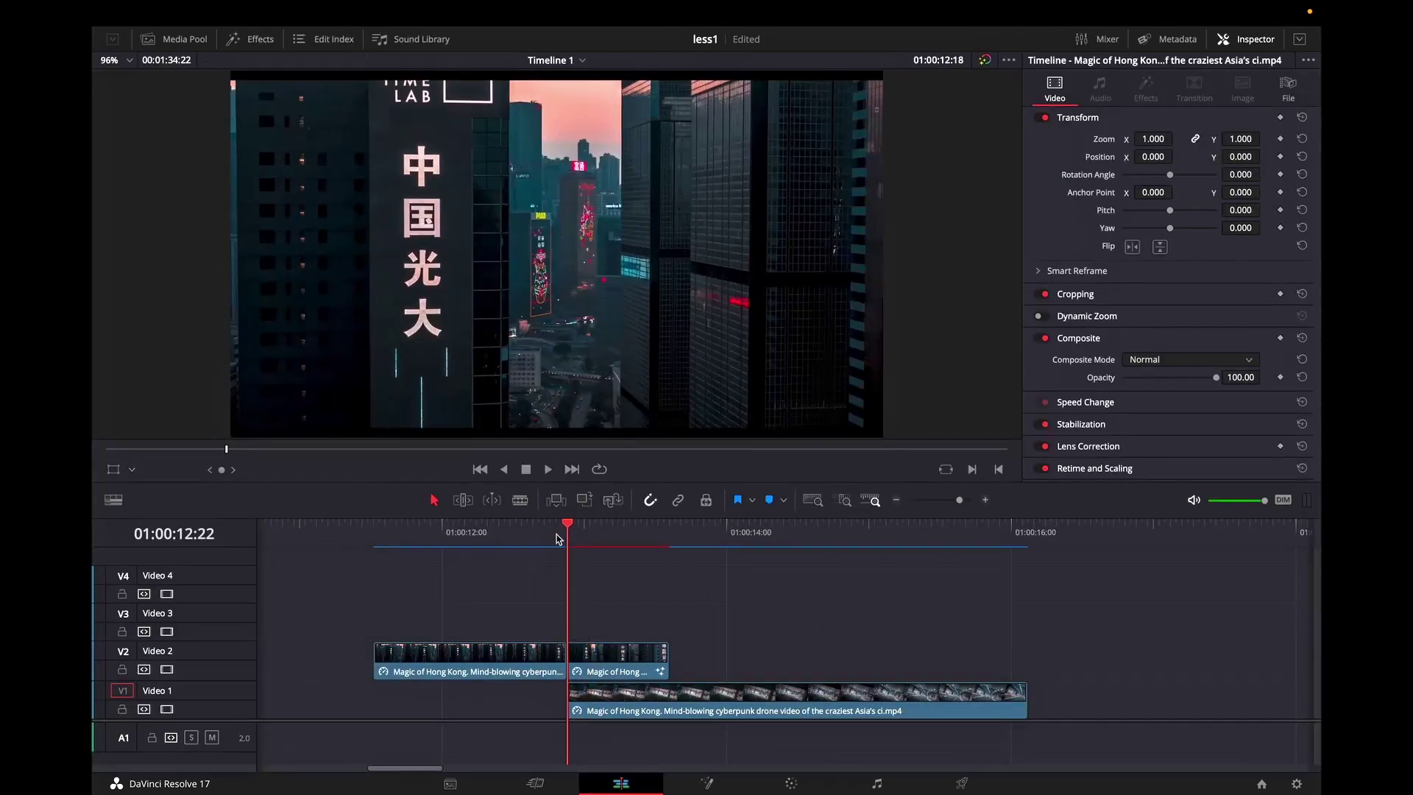
Search the effects for 'ke' and apply HSL Keyer to the drip piece
drag(557, 538, 631, 542)
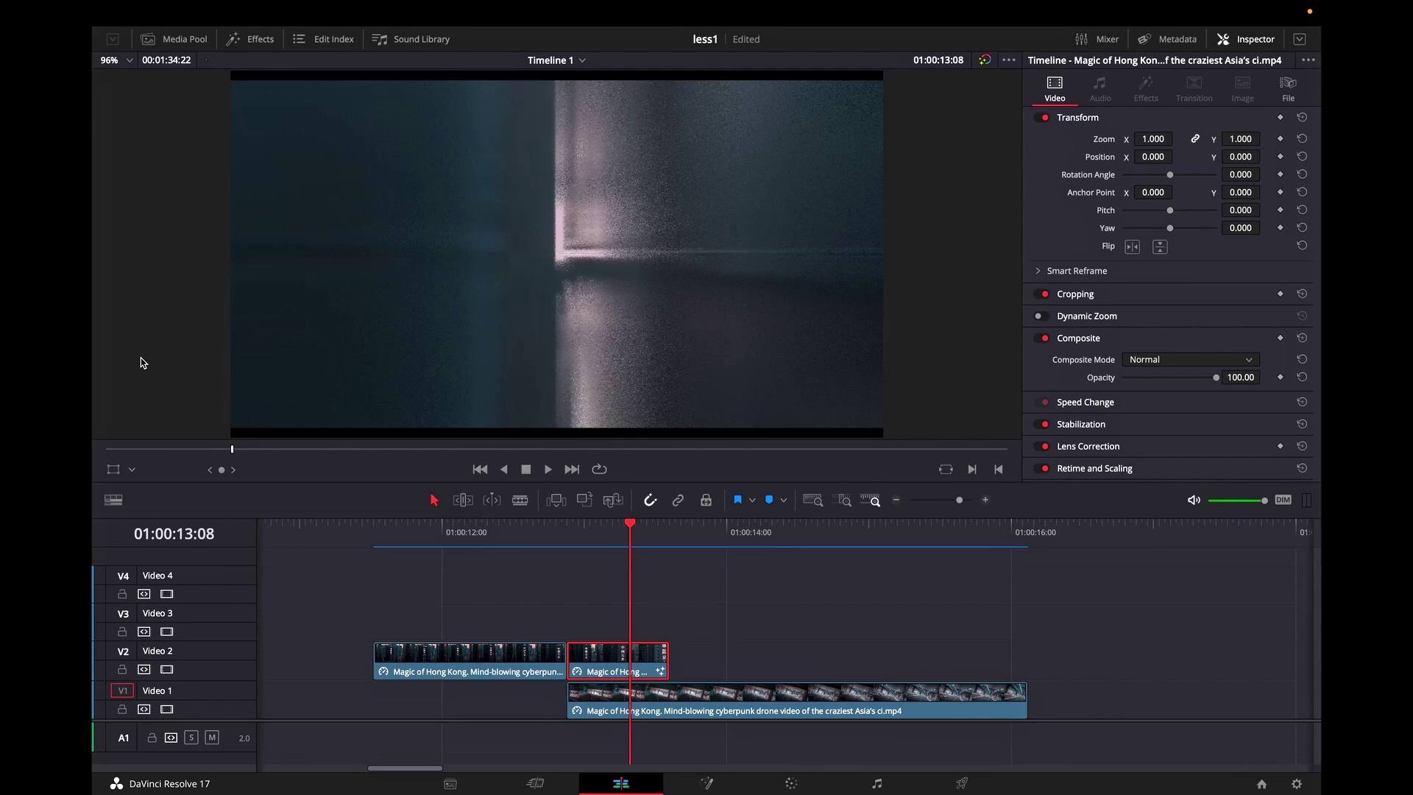
click(256, 41)
click(291, 88)
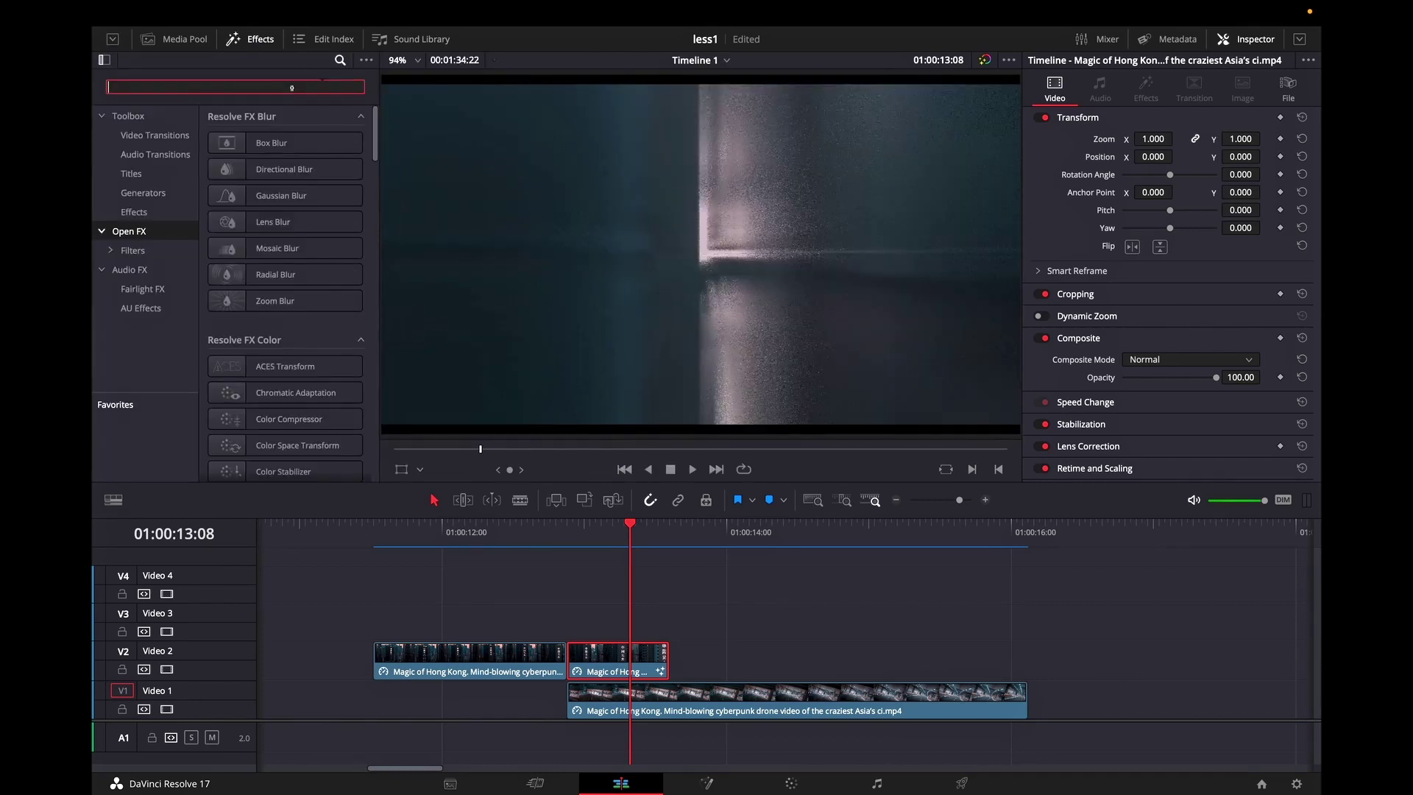
text(k)
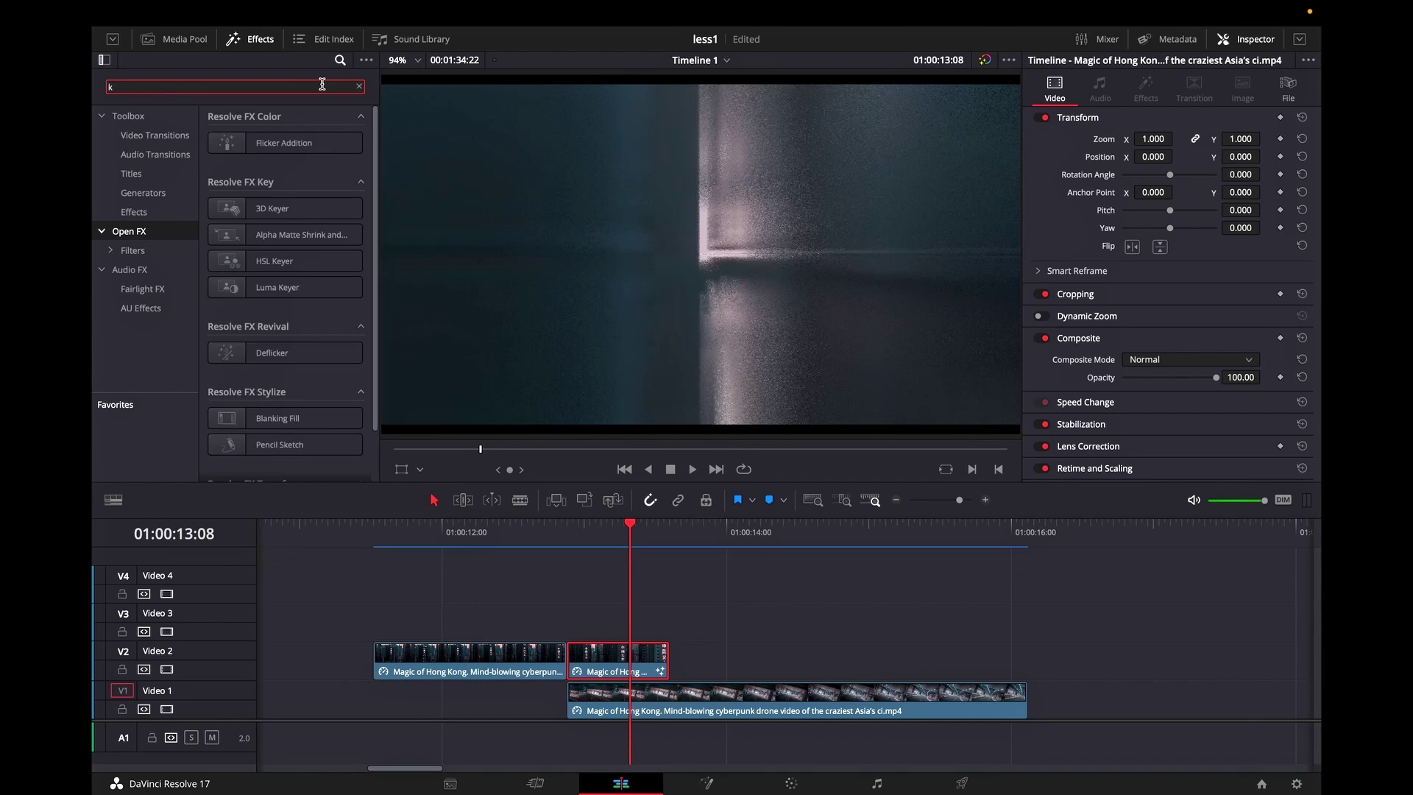
text(e)
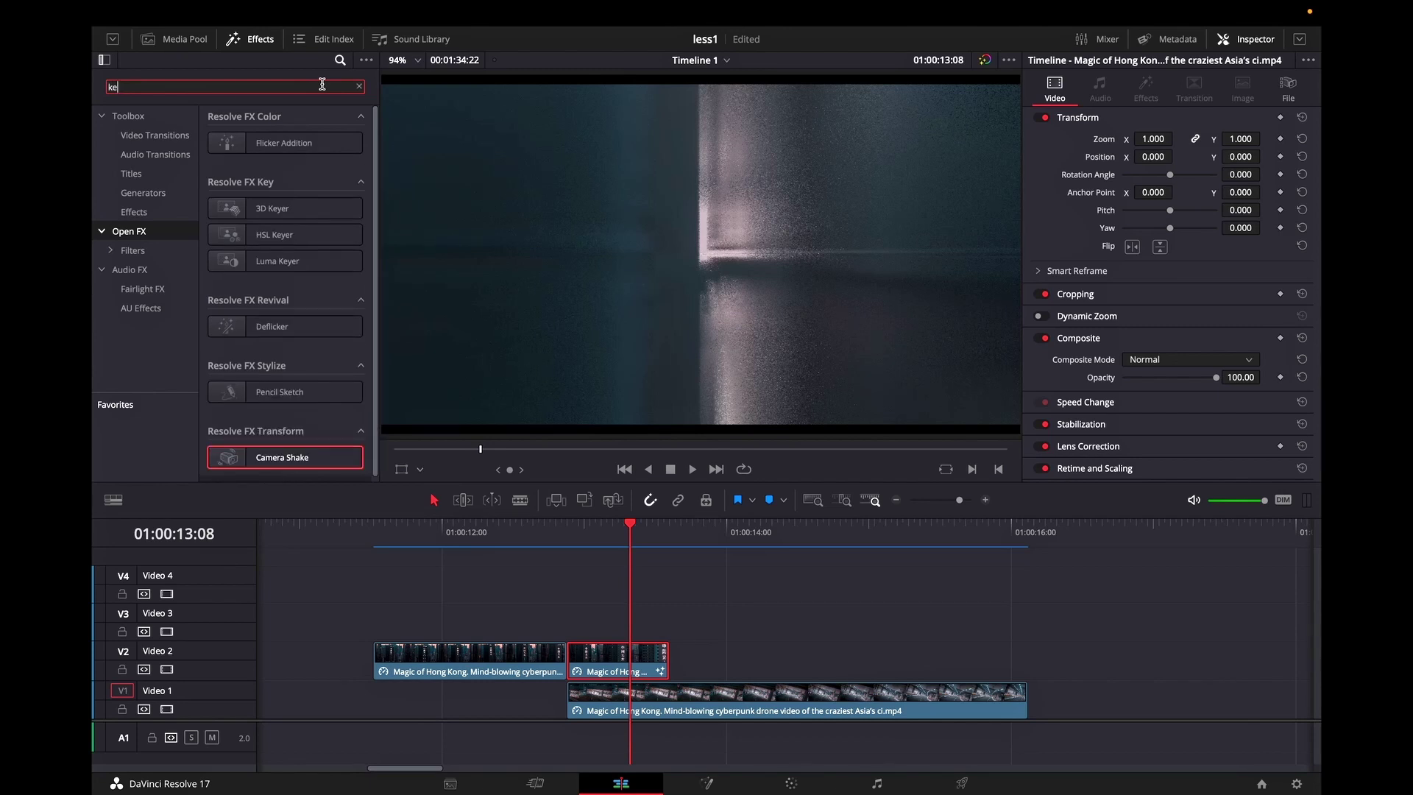
double_click(278, 239)
Enable Open FX Overlay and eyedrop the bright drip area to key it, then review the cut
click(1149, 94)
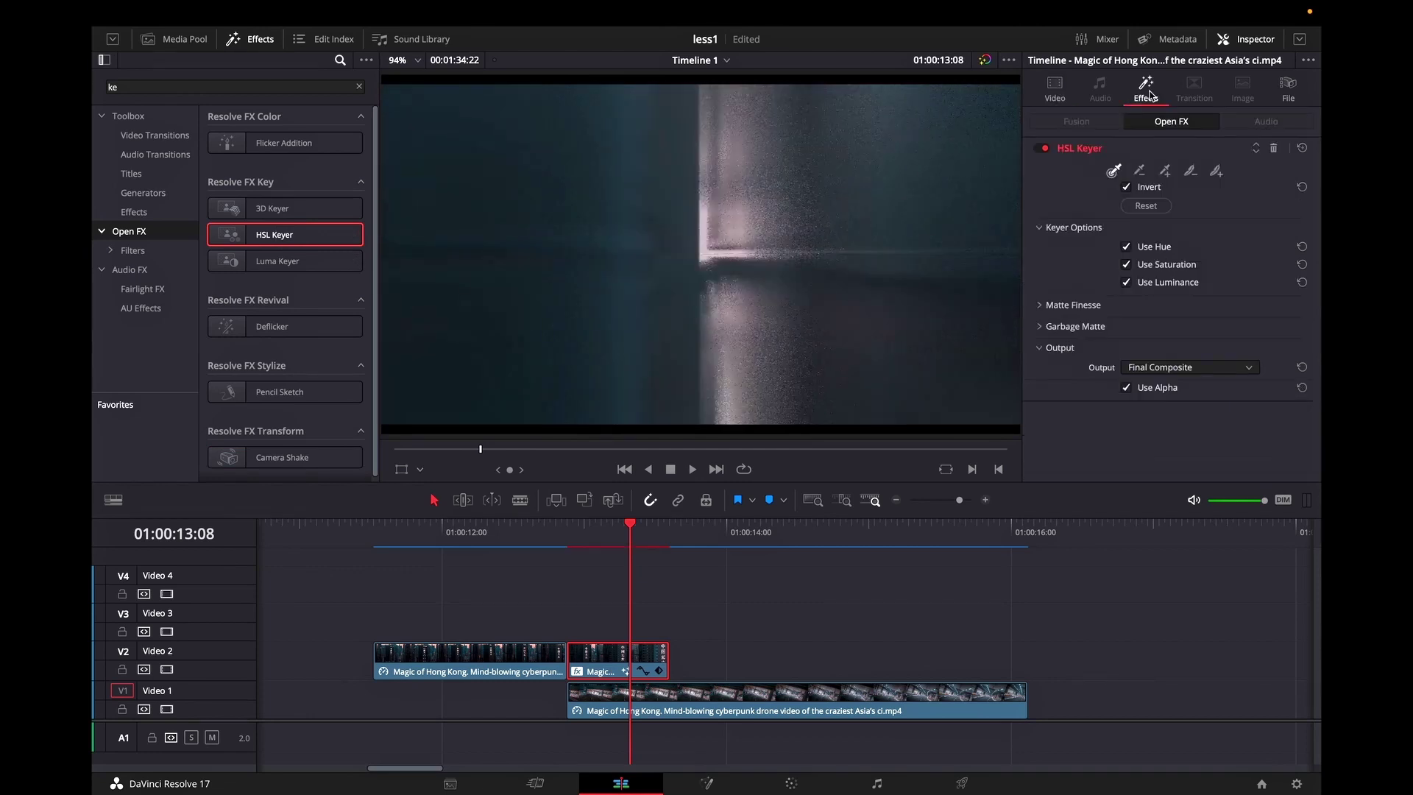
click(422, 470)
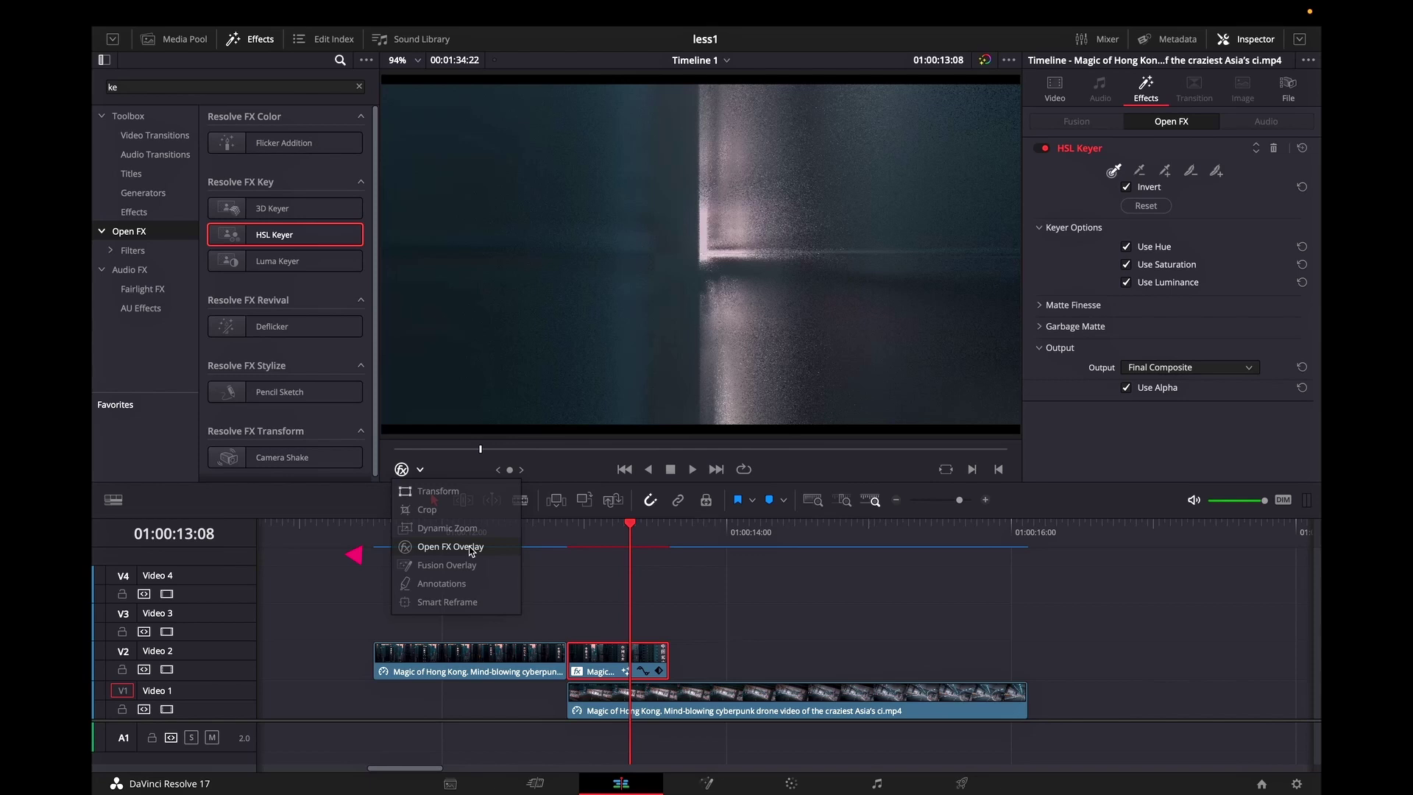
click(471, 548)
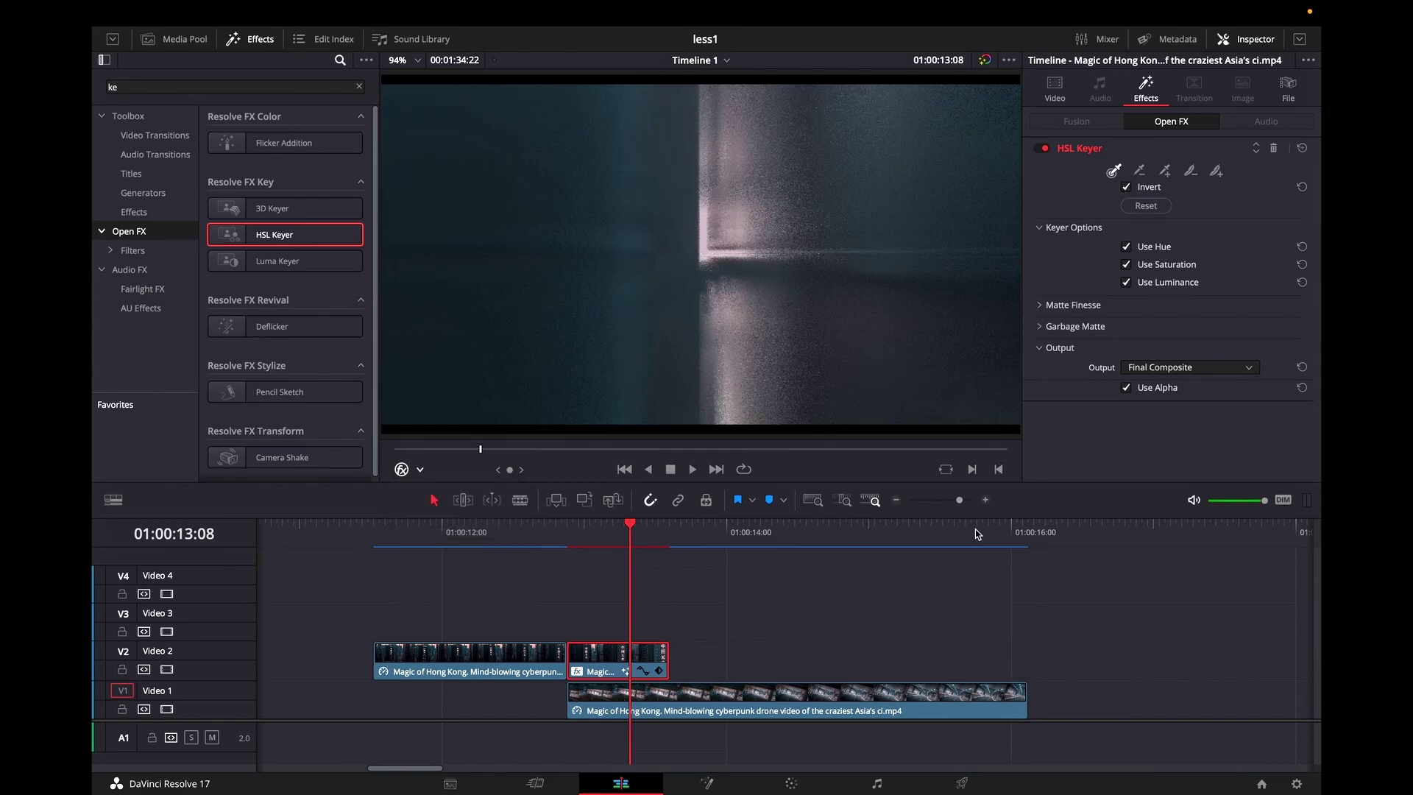
click(1113, 172)
click(920, 183)
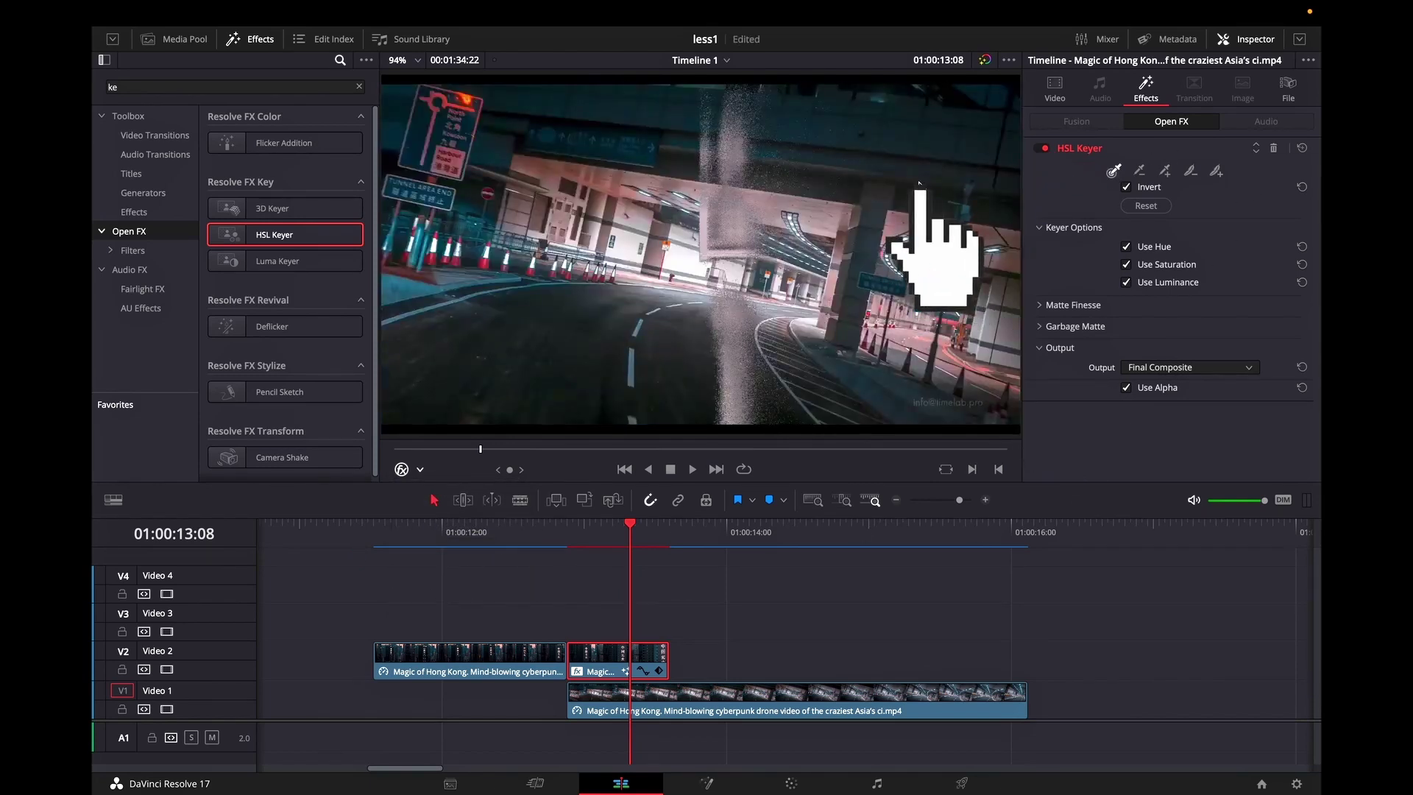
mouse_move(617, 539)
mouse_down()
mouse_move(538, 542)
mouse_move(701, 545)
mouse_move(560, 546)
mouse_move(627, 544)
mouse_up()
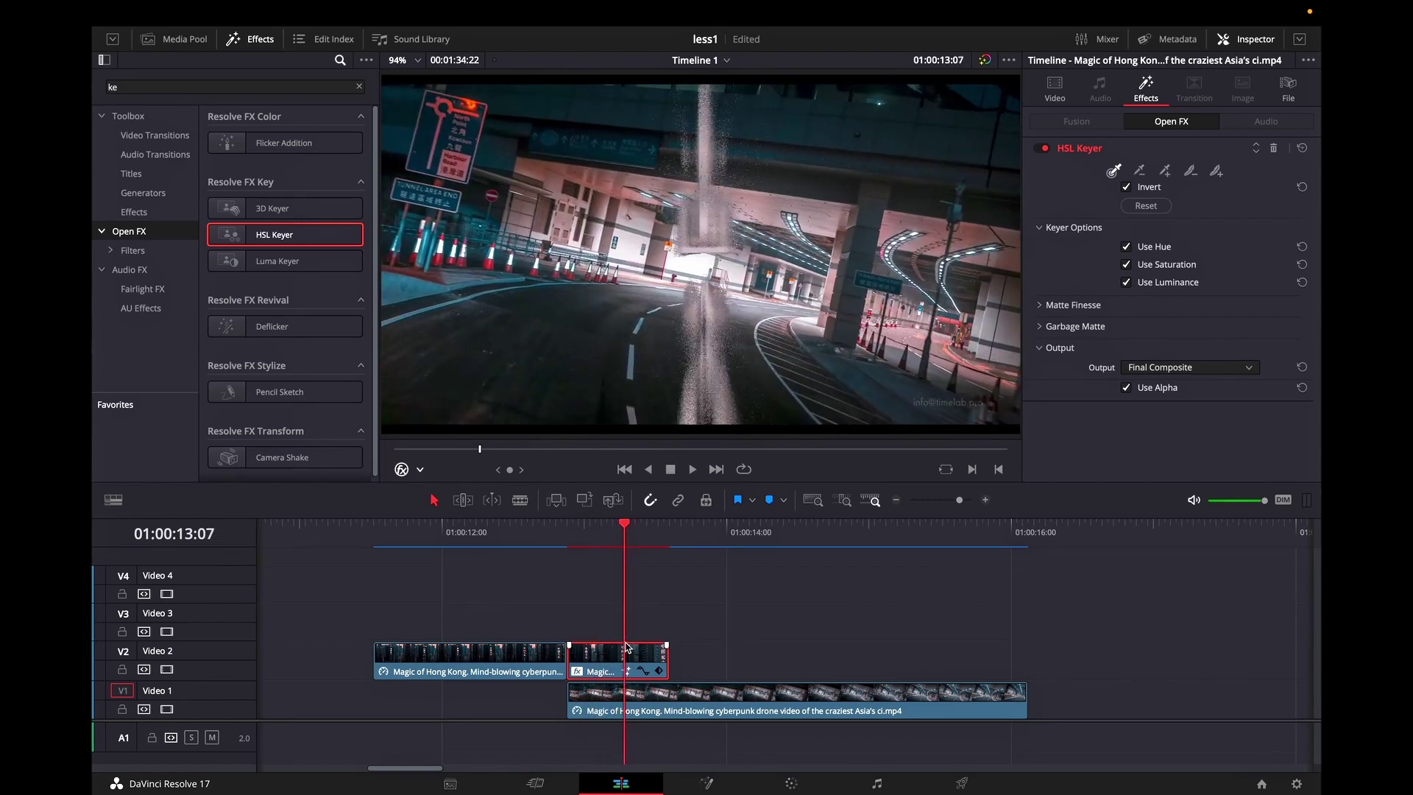
At the V2 clip's second keyframe, set Zoom 3.190 and Position 224, 185, then trim its end
click(1054, 89)
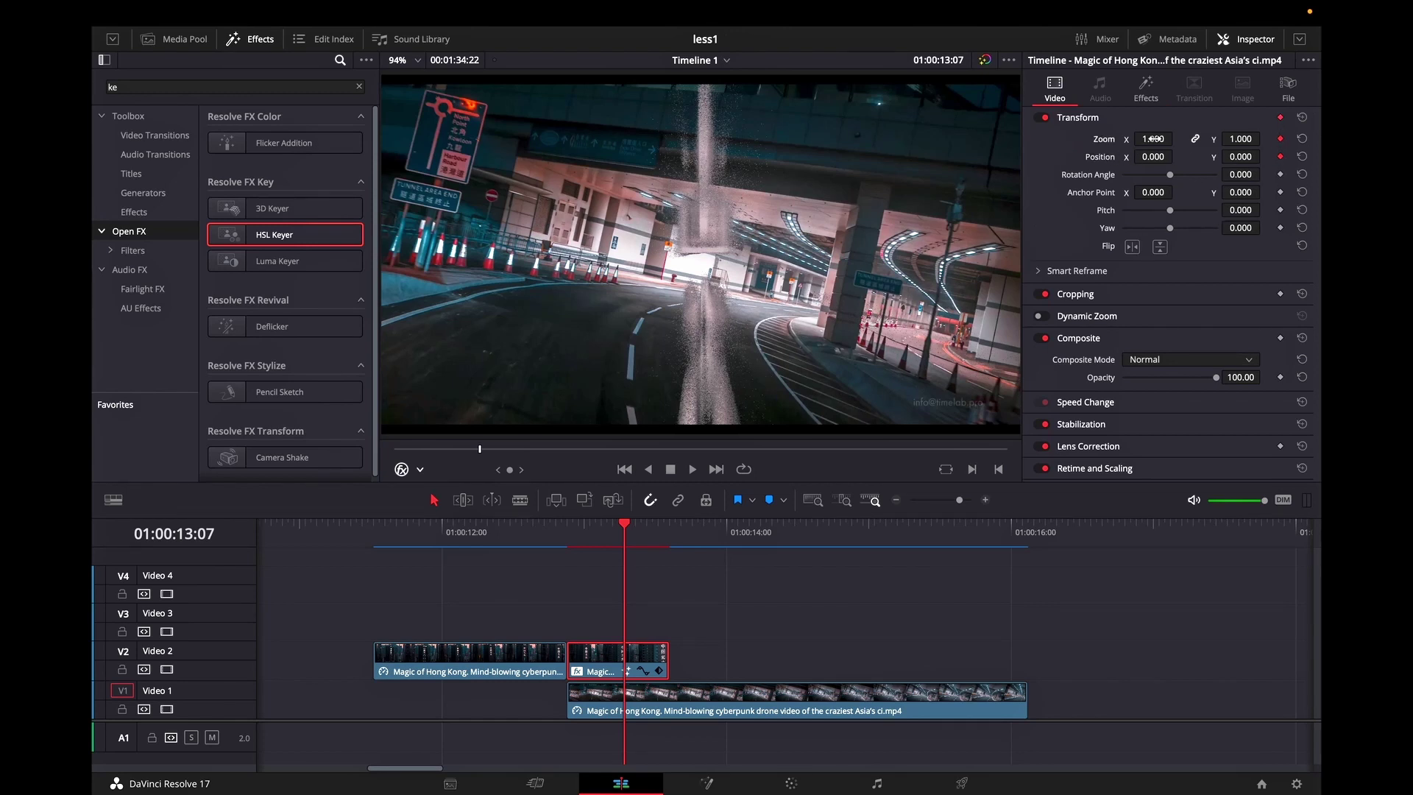
key(Up)
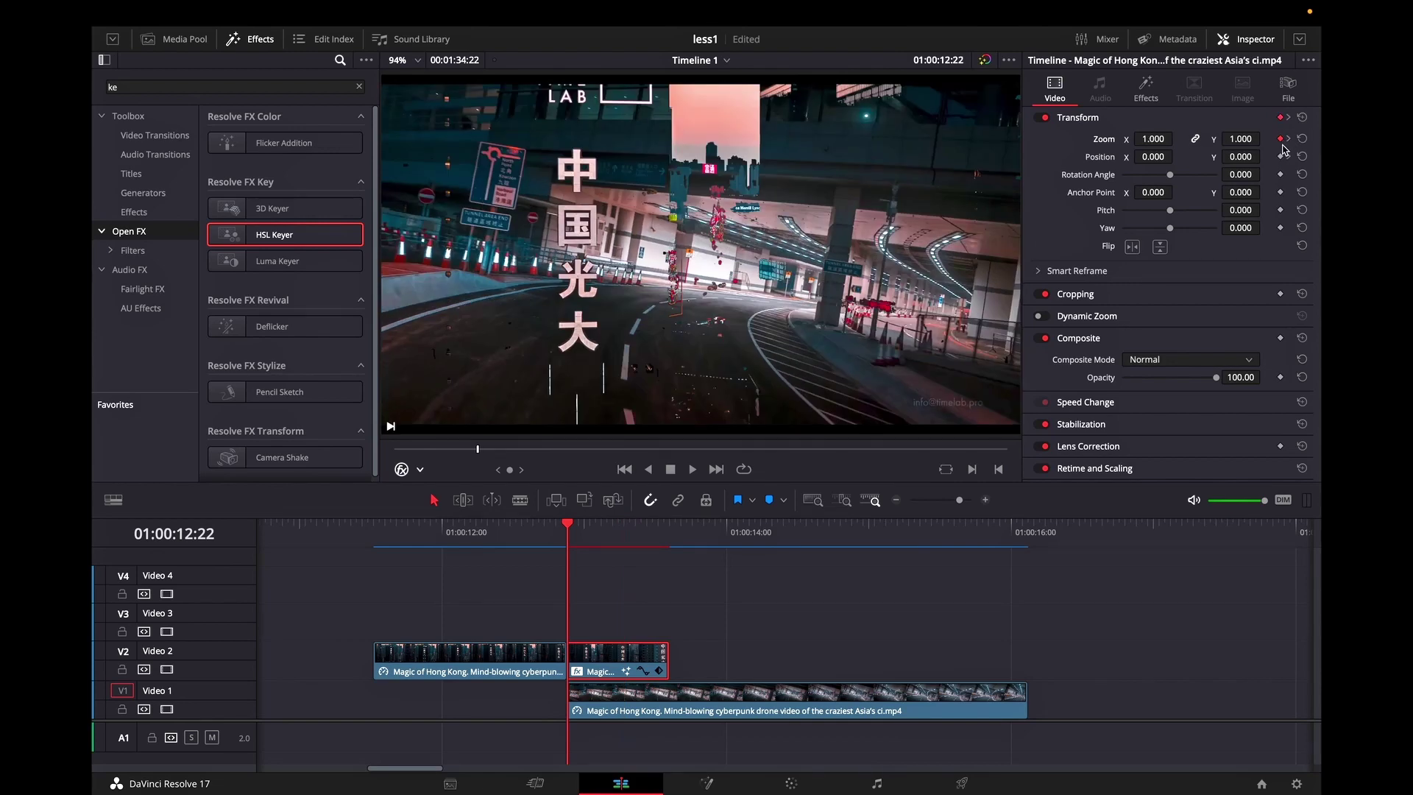
click(1286, 156)
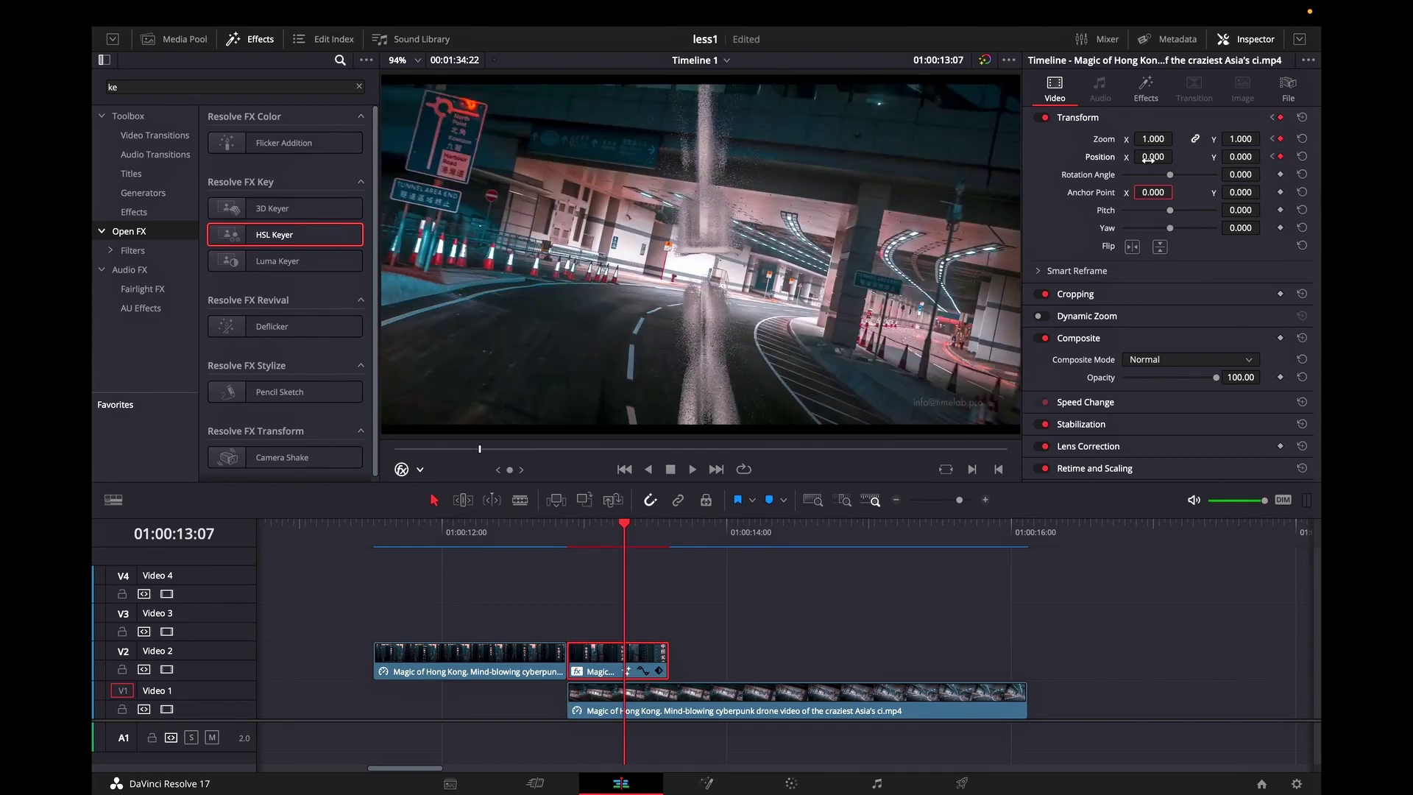
drag(1152, 138, 705, 396)
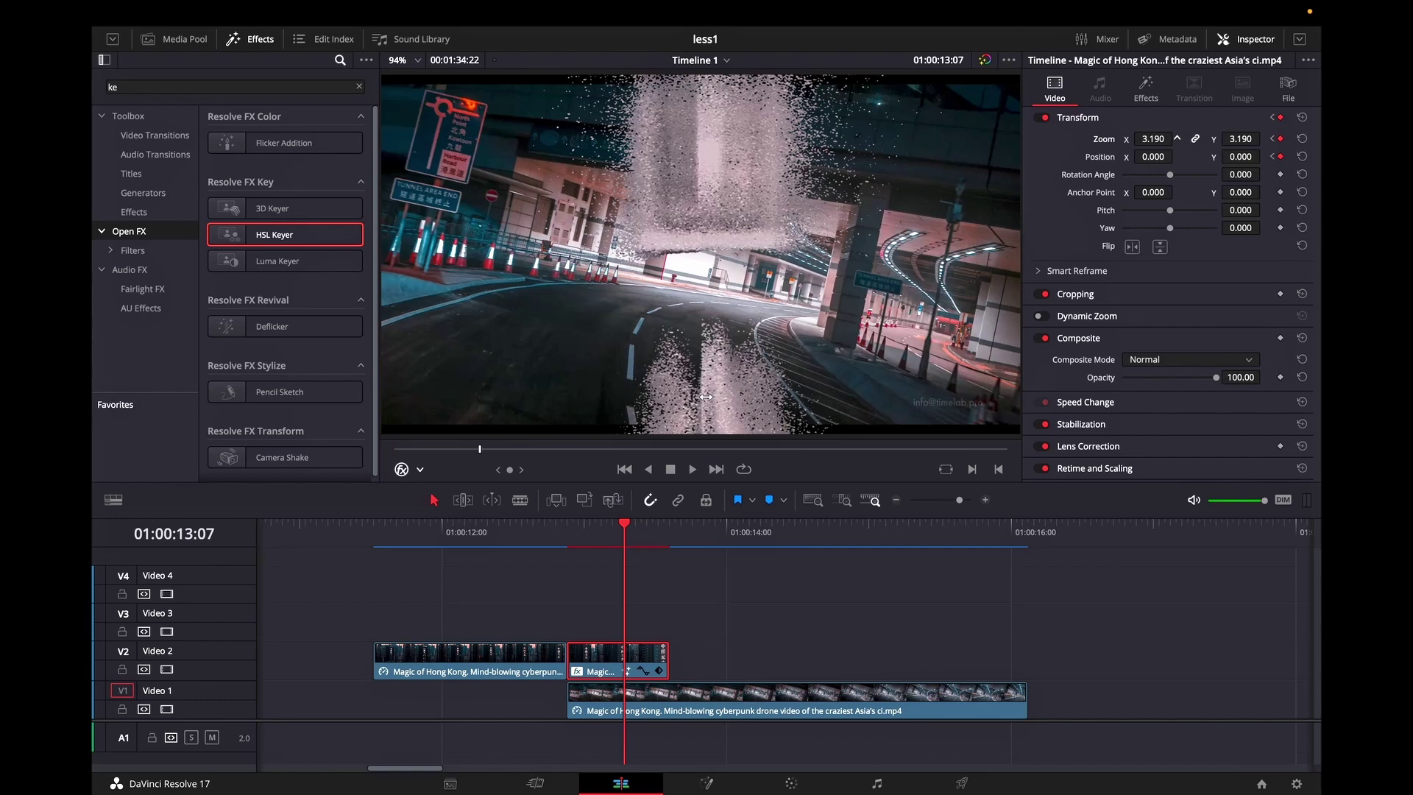
drag(1146, 156, 700, 400)
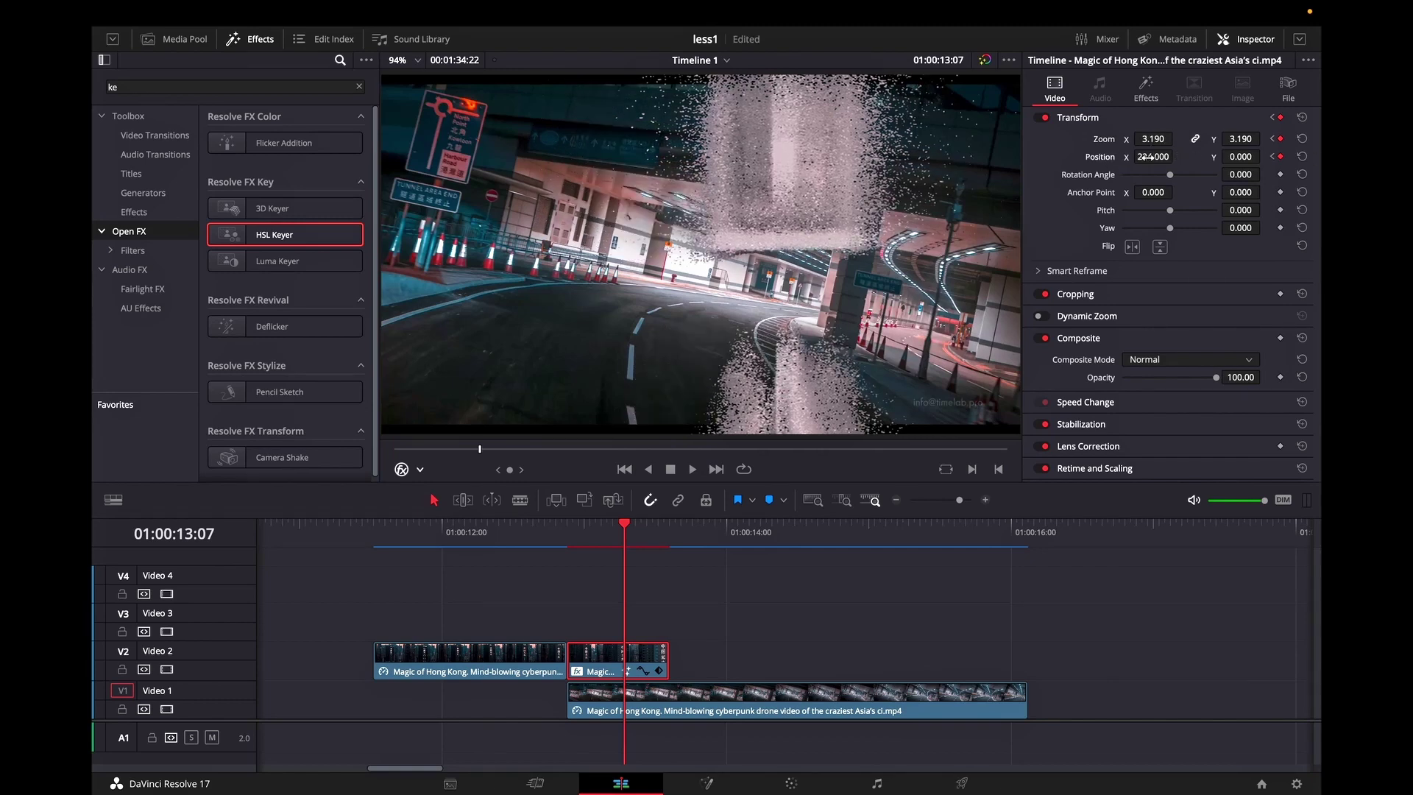
drag(1241, 157, 773, 399)
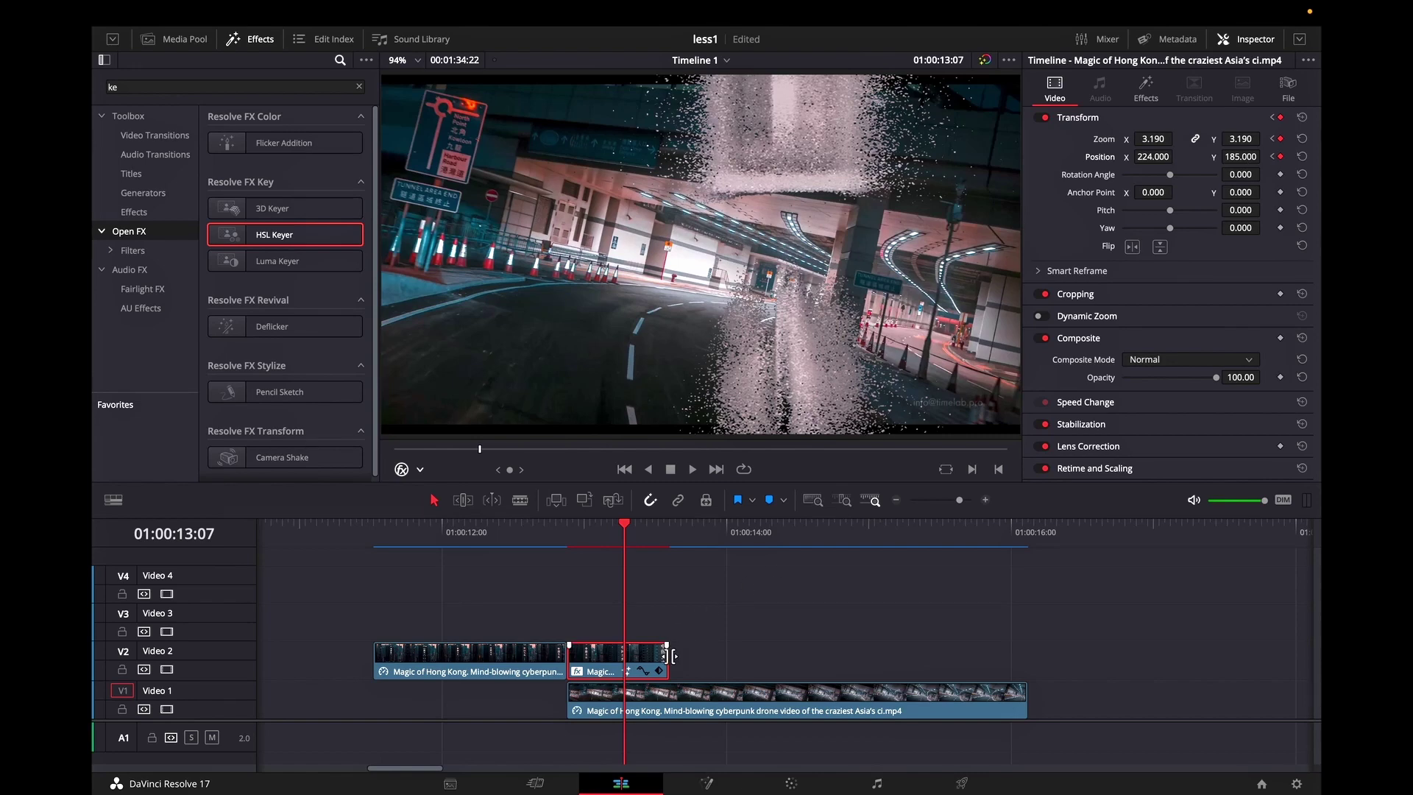
drag(671, 655, 634, 652)
key(ctrl+equal)
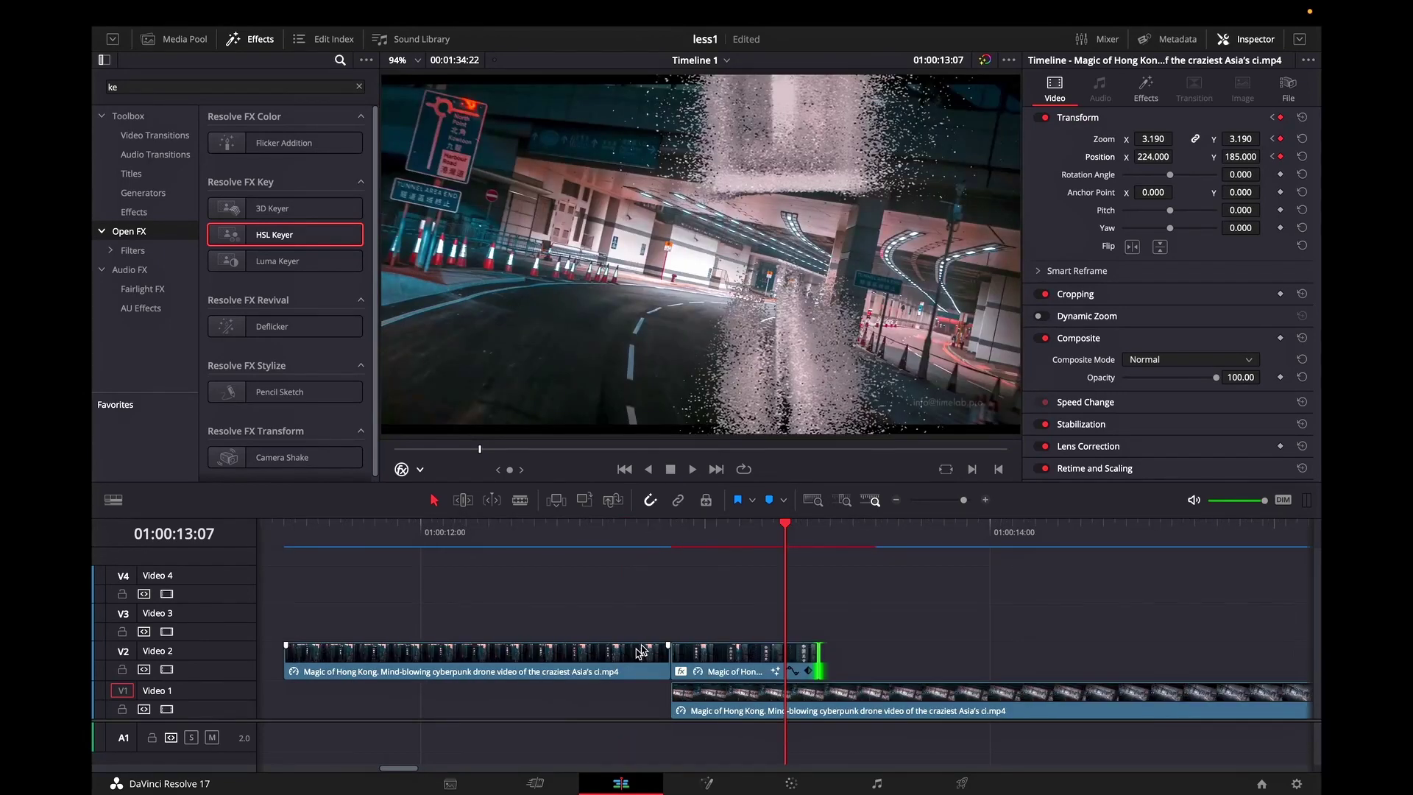
Adjust the V2 clip's end trim and apply ease to its zoom keyframe
drag(817, 646, 805, 652)
click(782, 674)
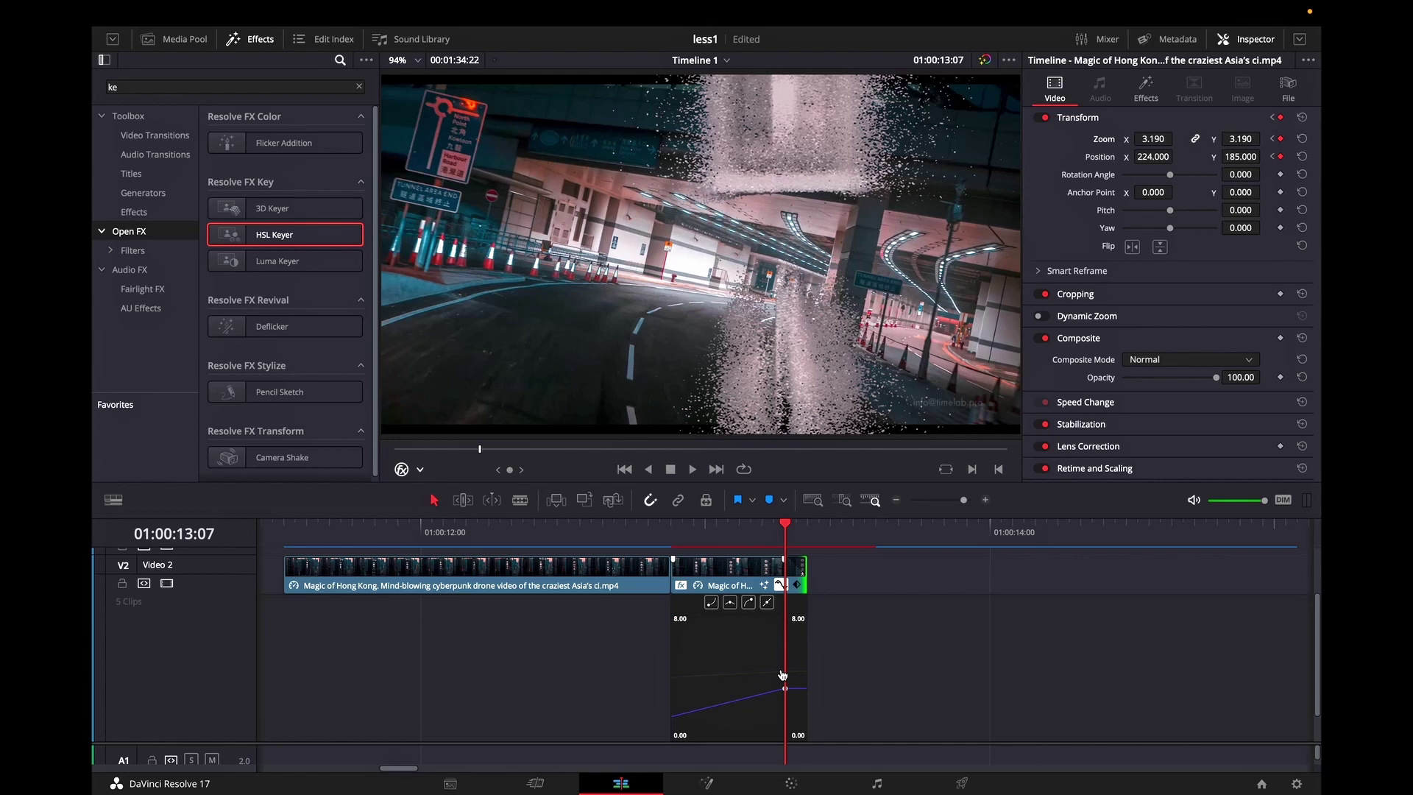
click(784, 688)
click(748, 603)
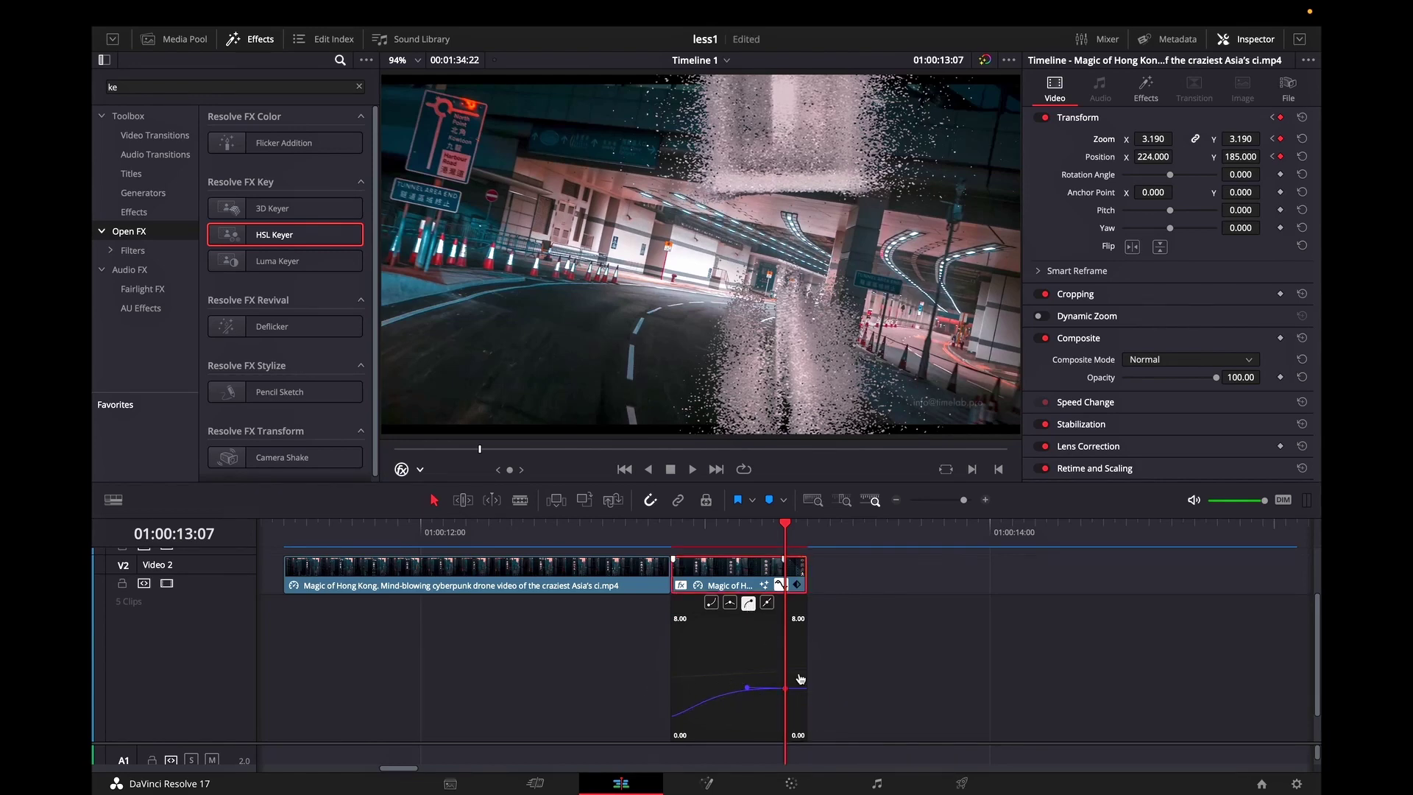
key(Up)
click(780, 585)
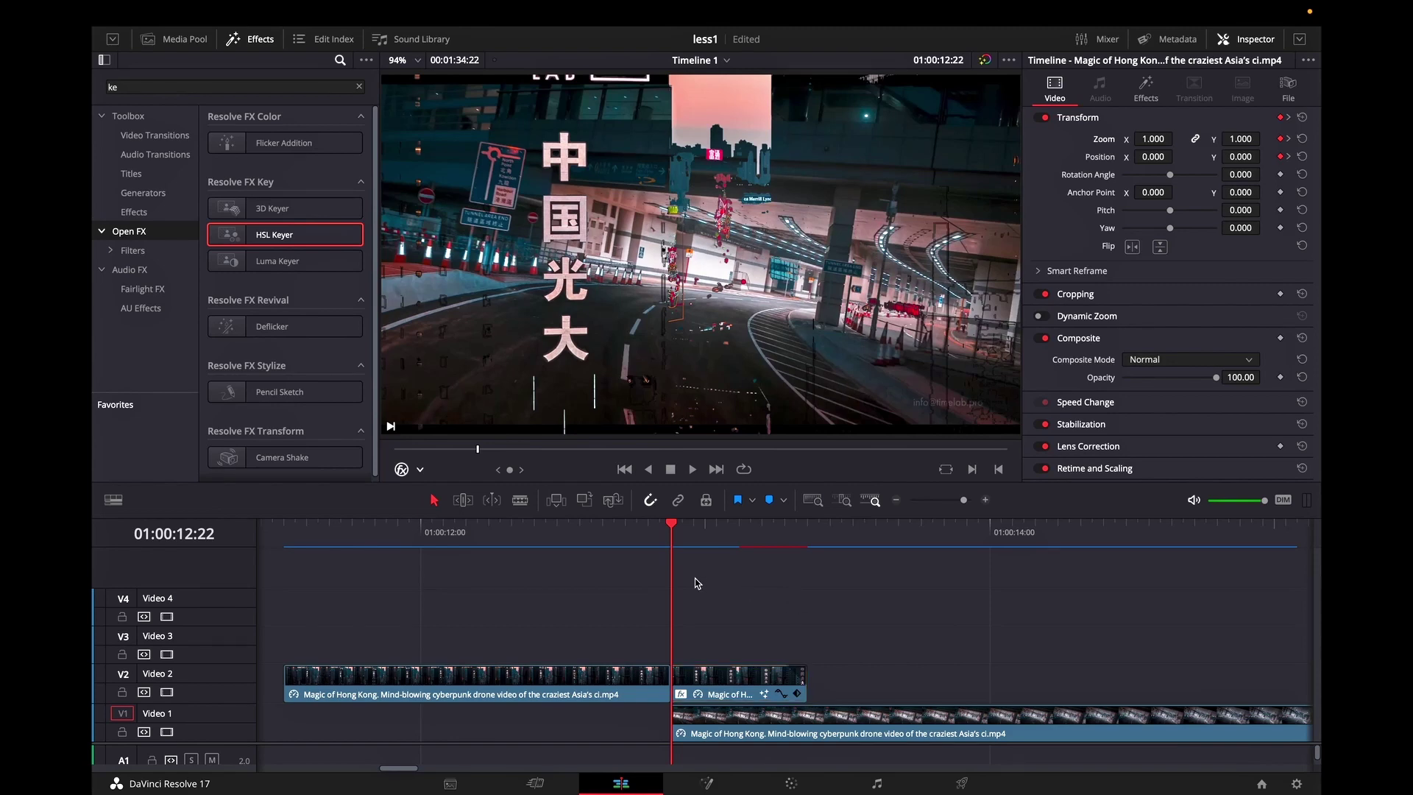
key(ctrl+z)
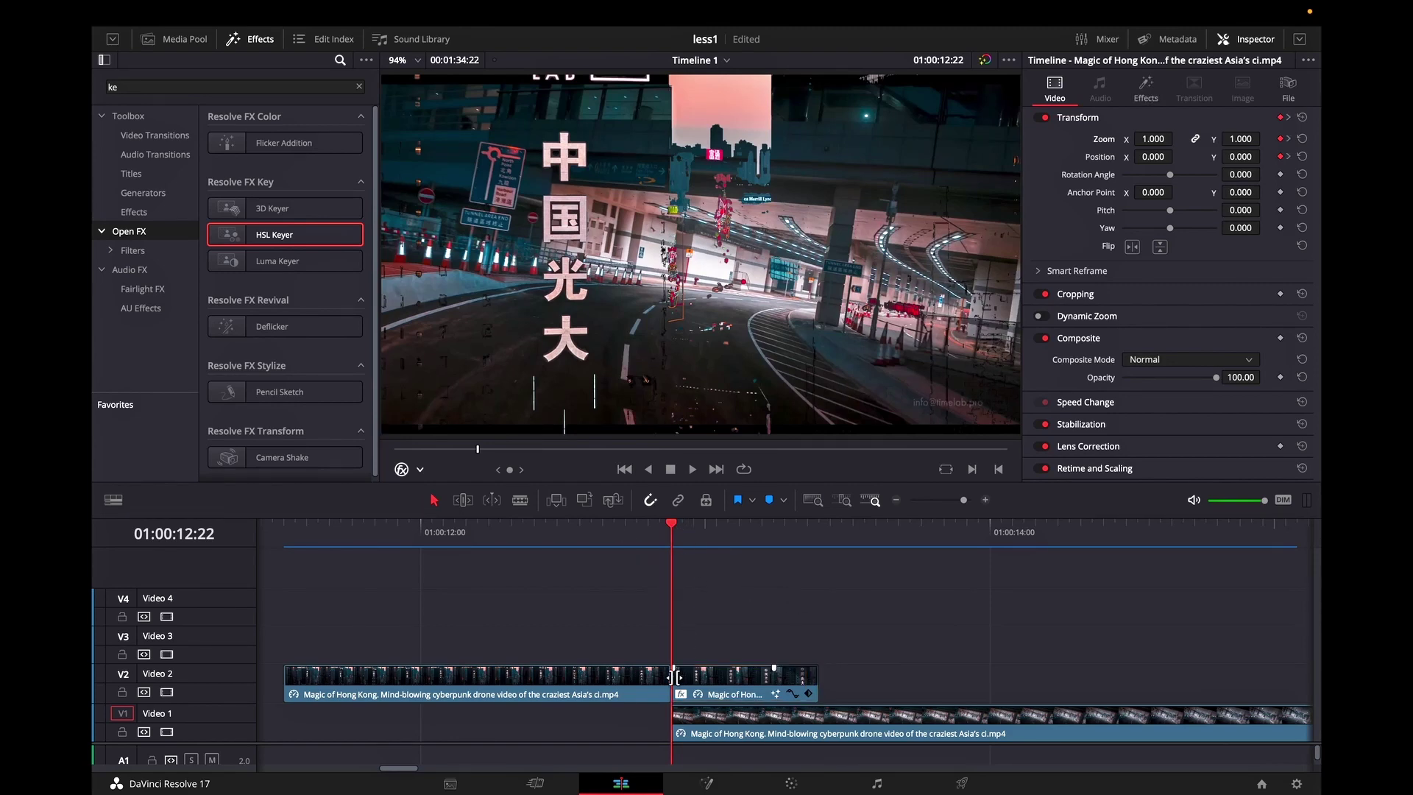
Add a Cross Dissolve at the V2 cut, shorten it to 2 frames, and play it back
click(673, 677)
key(ctrl+t)
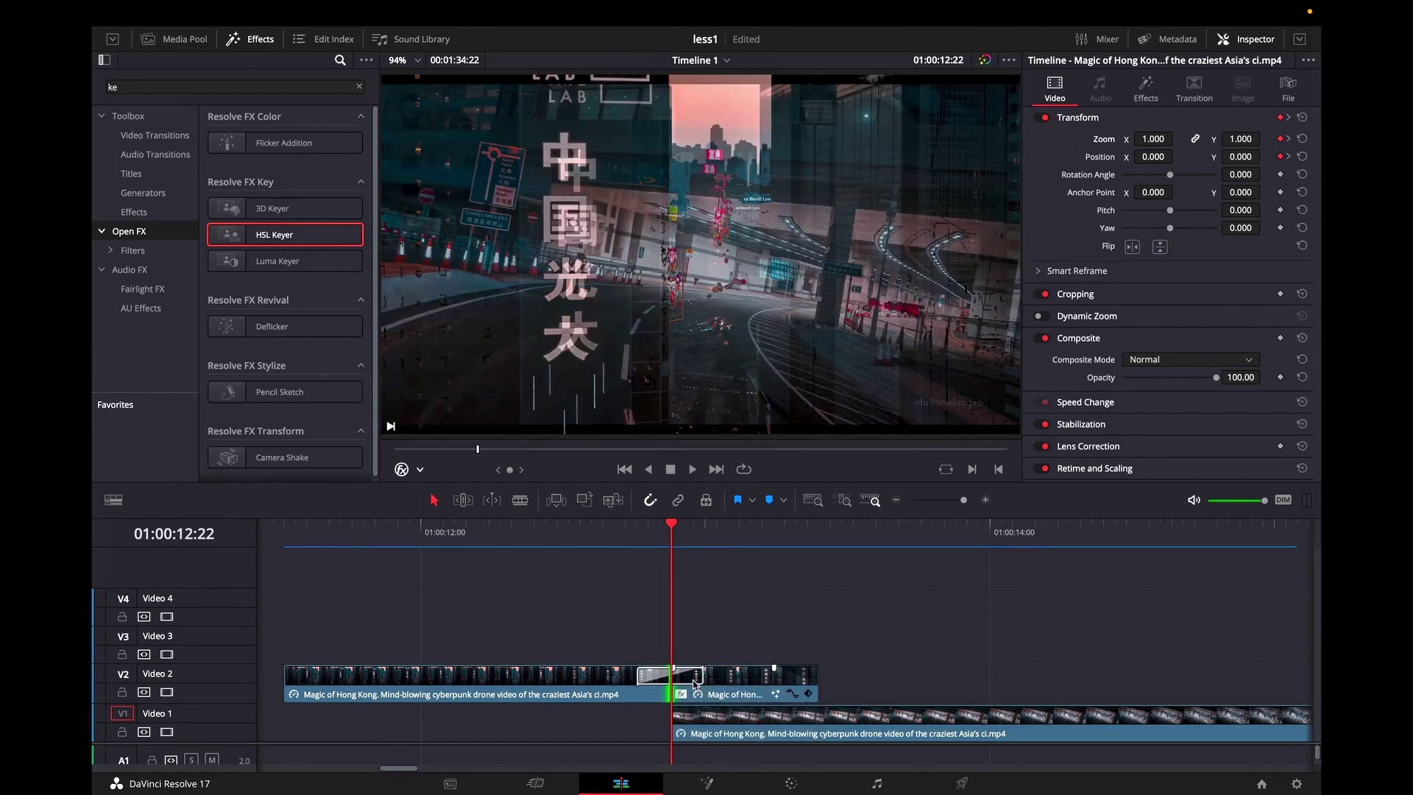
click(701, 673)
drag(701, 673, 681, 674)
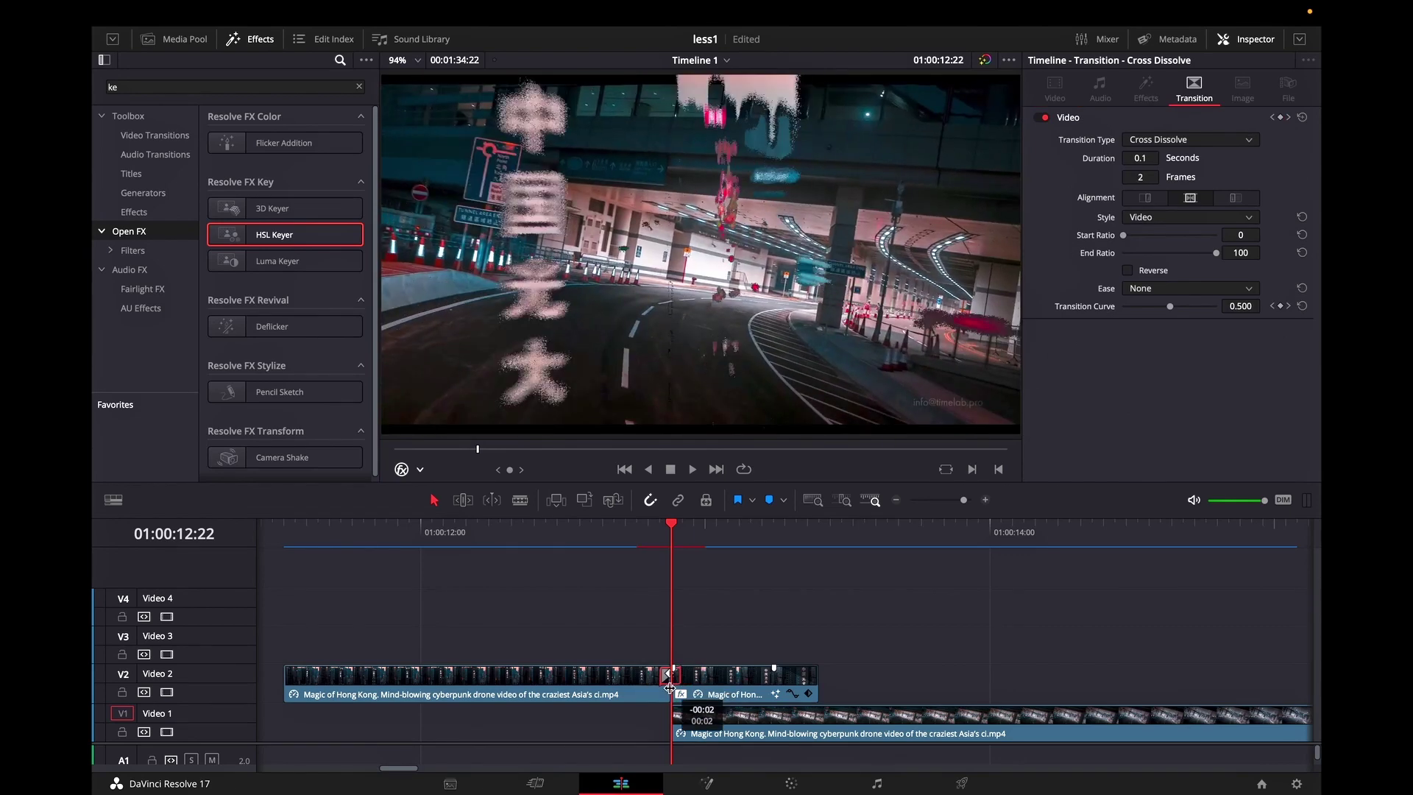
click(412, 529)
key(space)
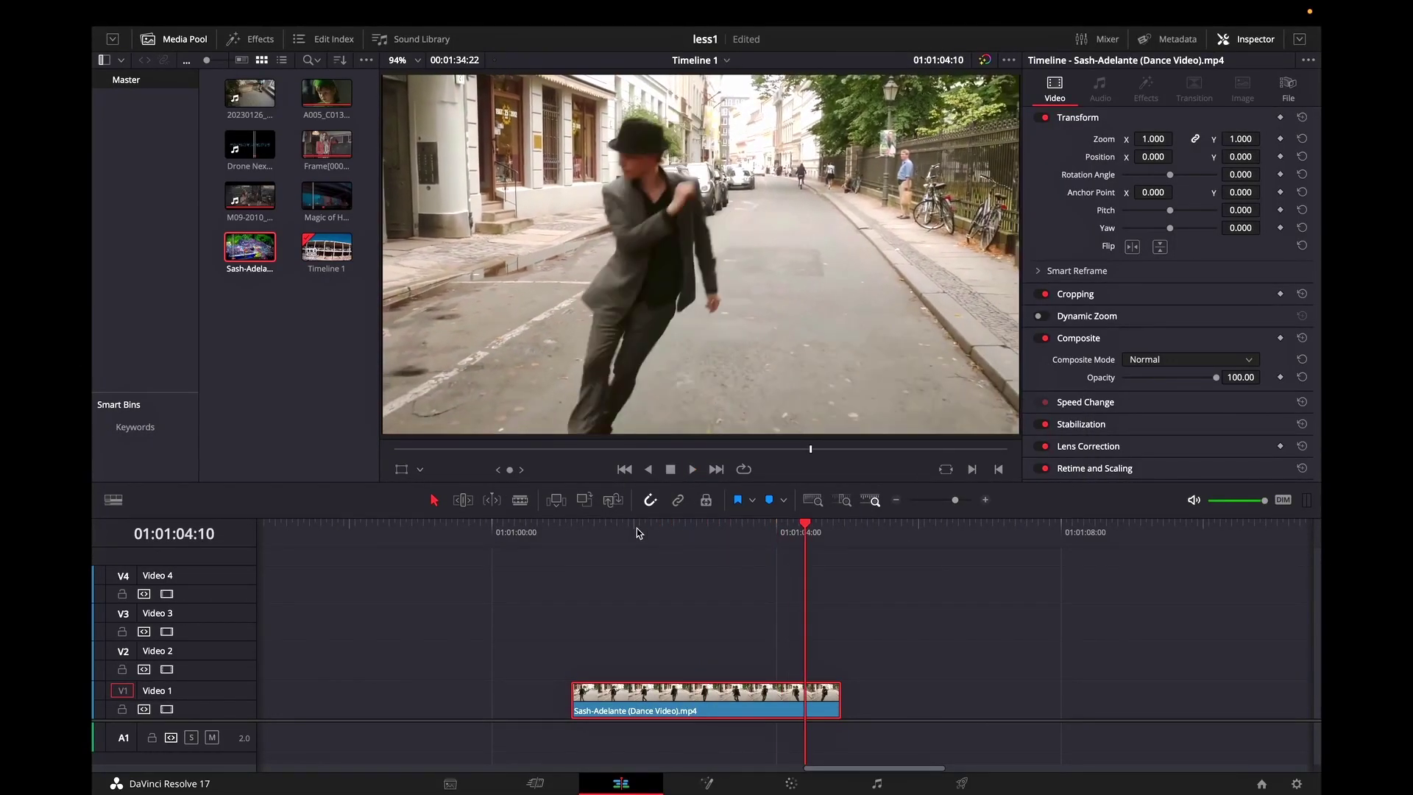
Open the dance clip in Fusion and insert a Tracker node after MediaIn1
key(space)
key(Up)
key(shift+5)
click(258, 40)
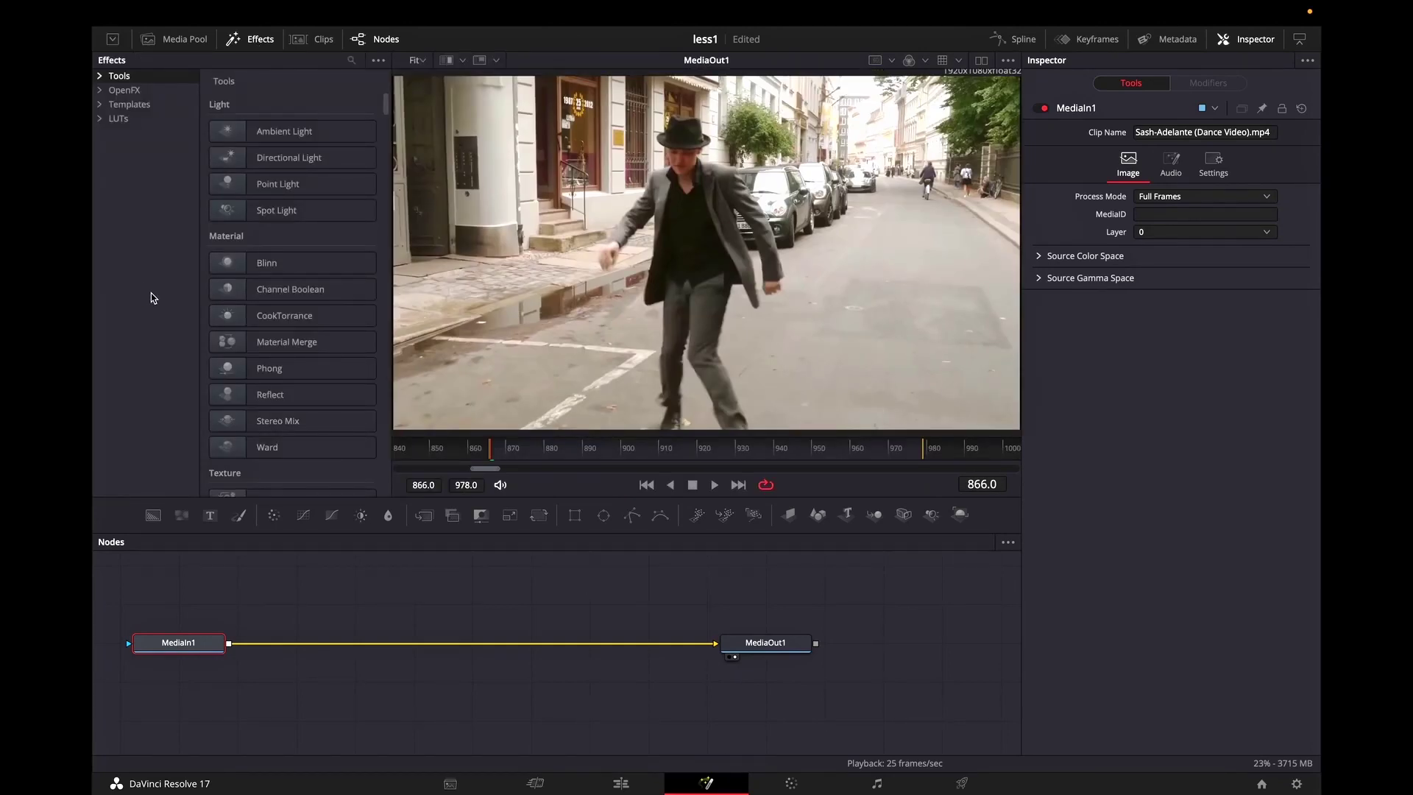
key(ctrl+f)
text(tr)
scroll(280, 470, down, 3)
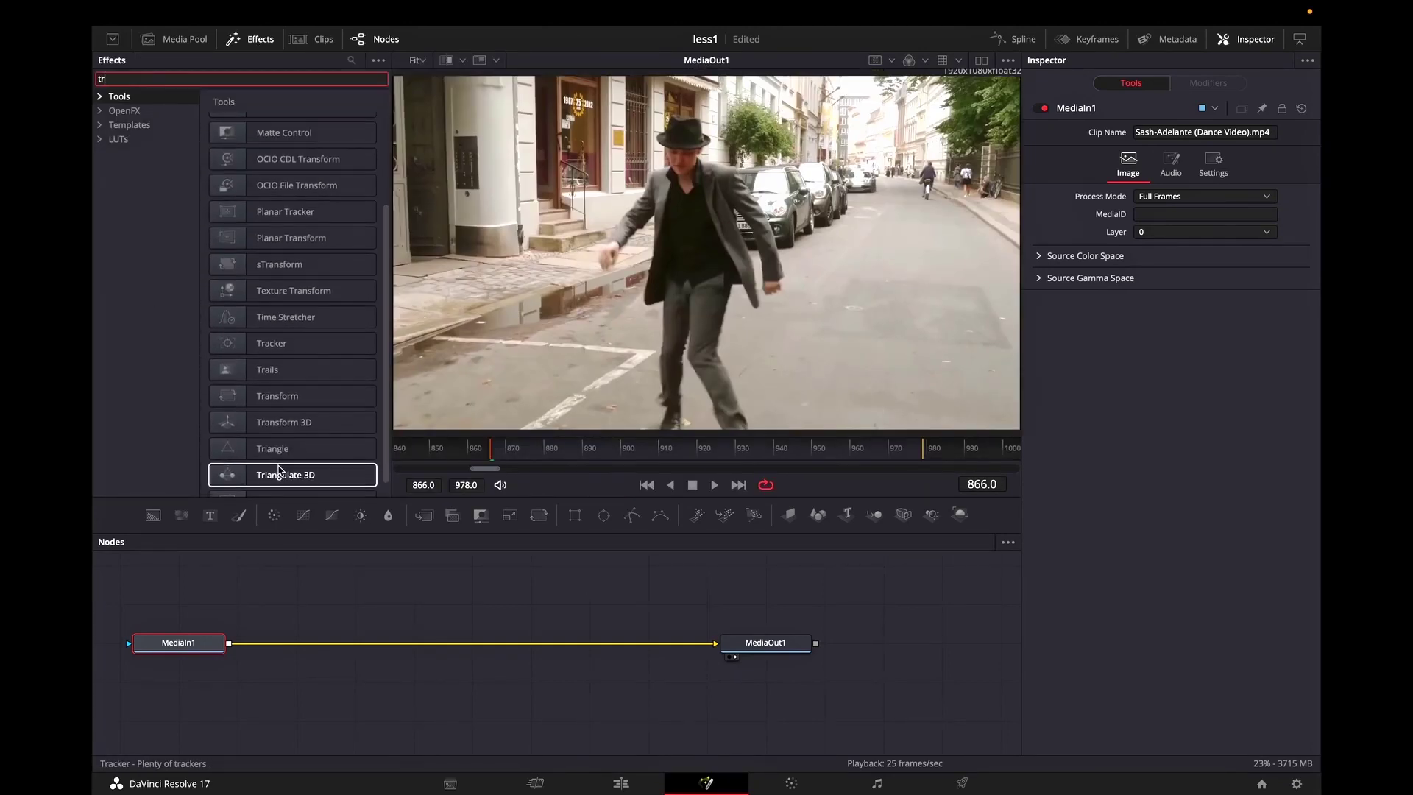
scroll(278, 469, down, 1)
click(273, 326)
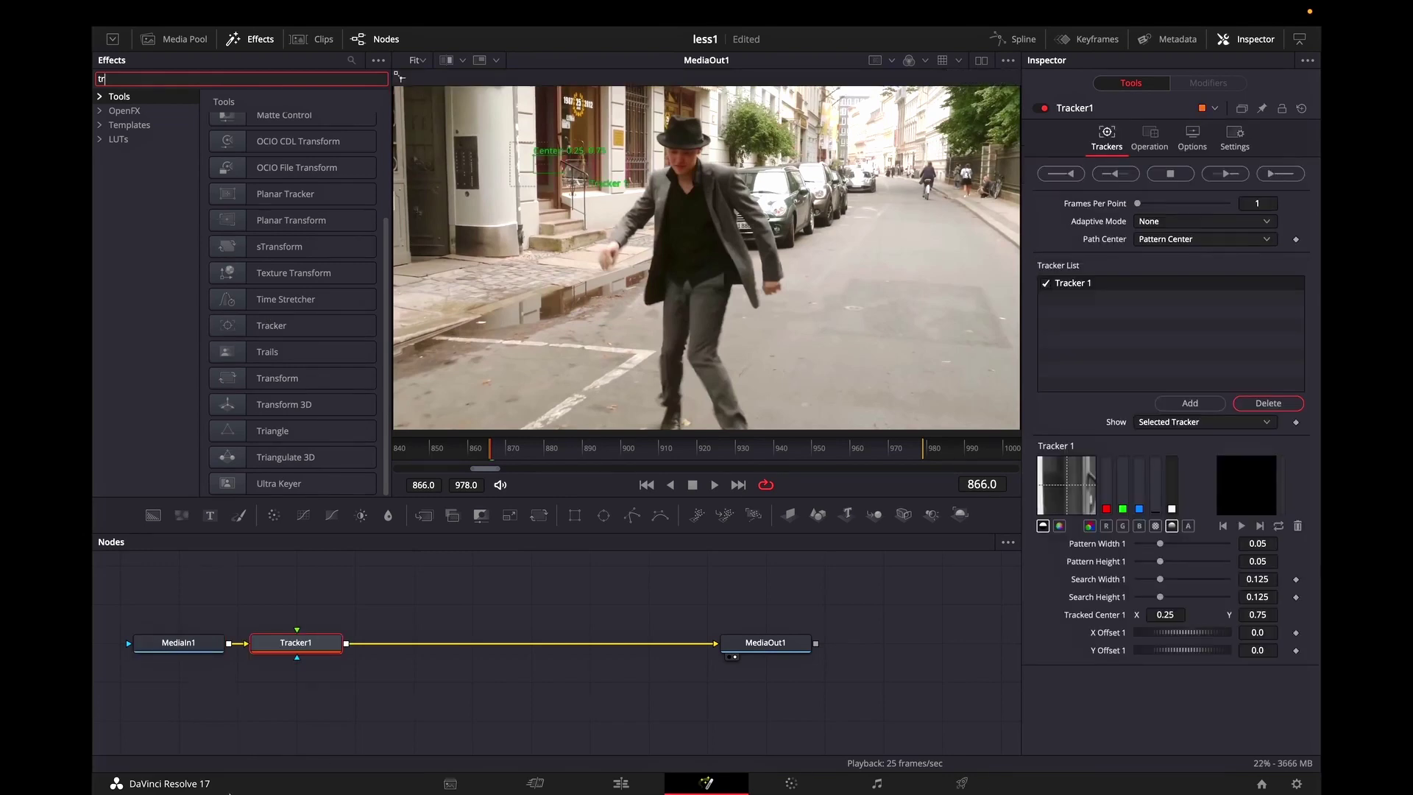
click(302, 646)
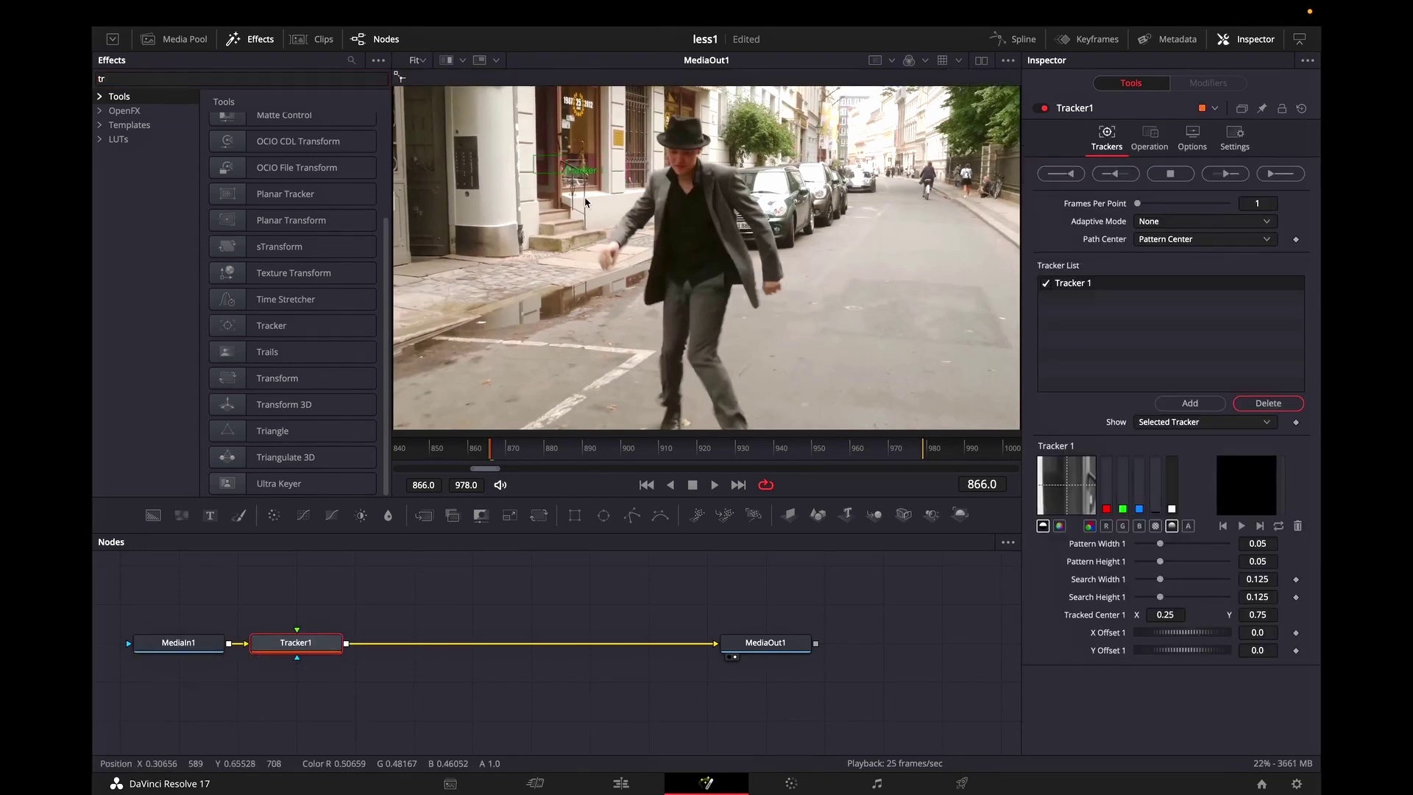
Set the tracker's Operation to Match Move and place the tracking pattern on the dancer's head
click(1150, 139)
click(1188, 172)
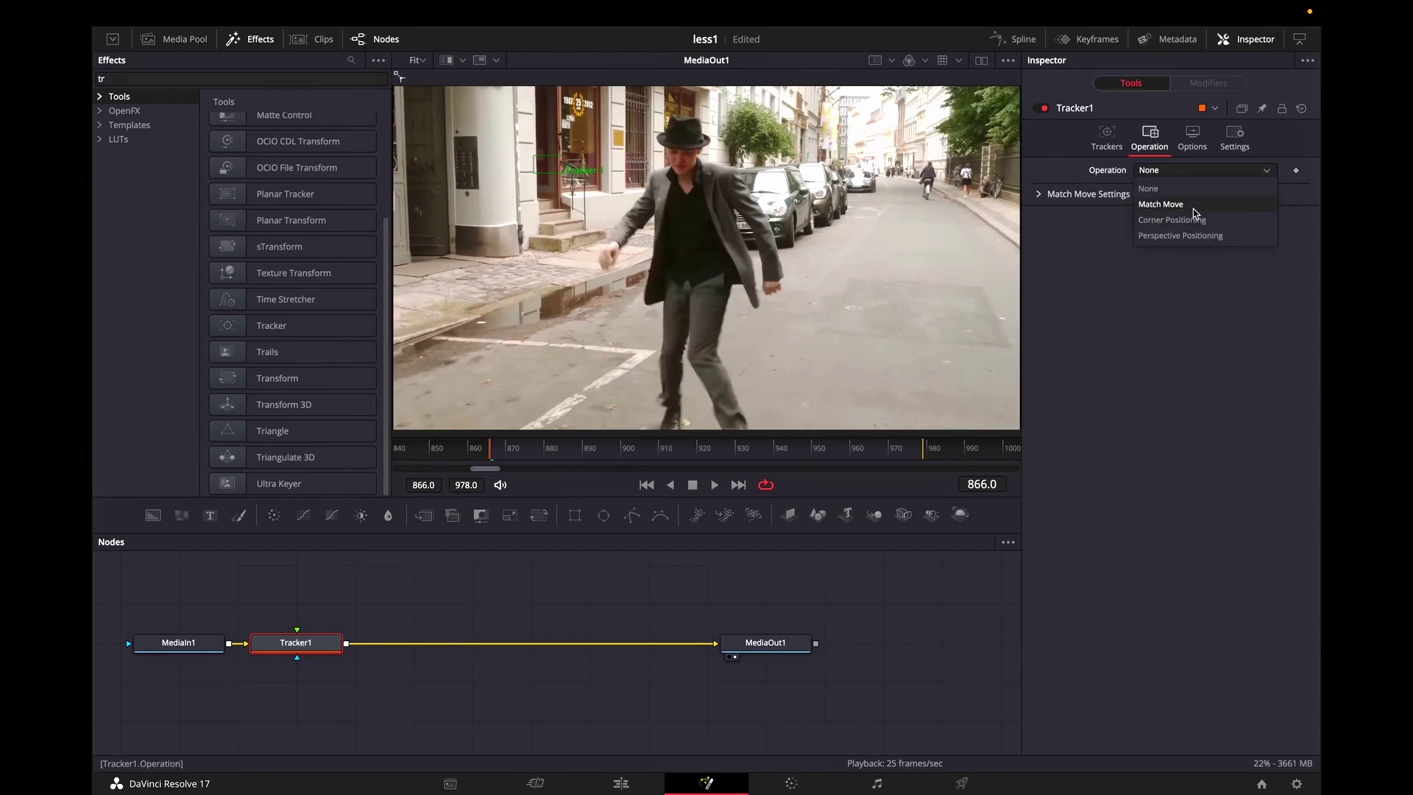
click(1188, 203)
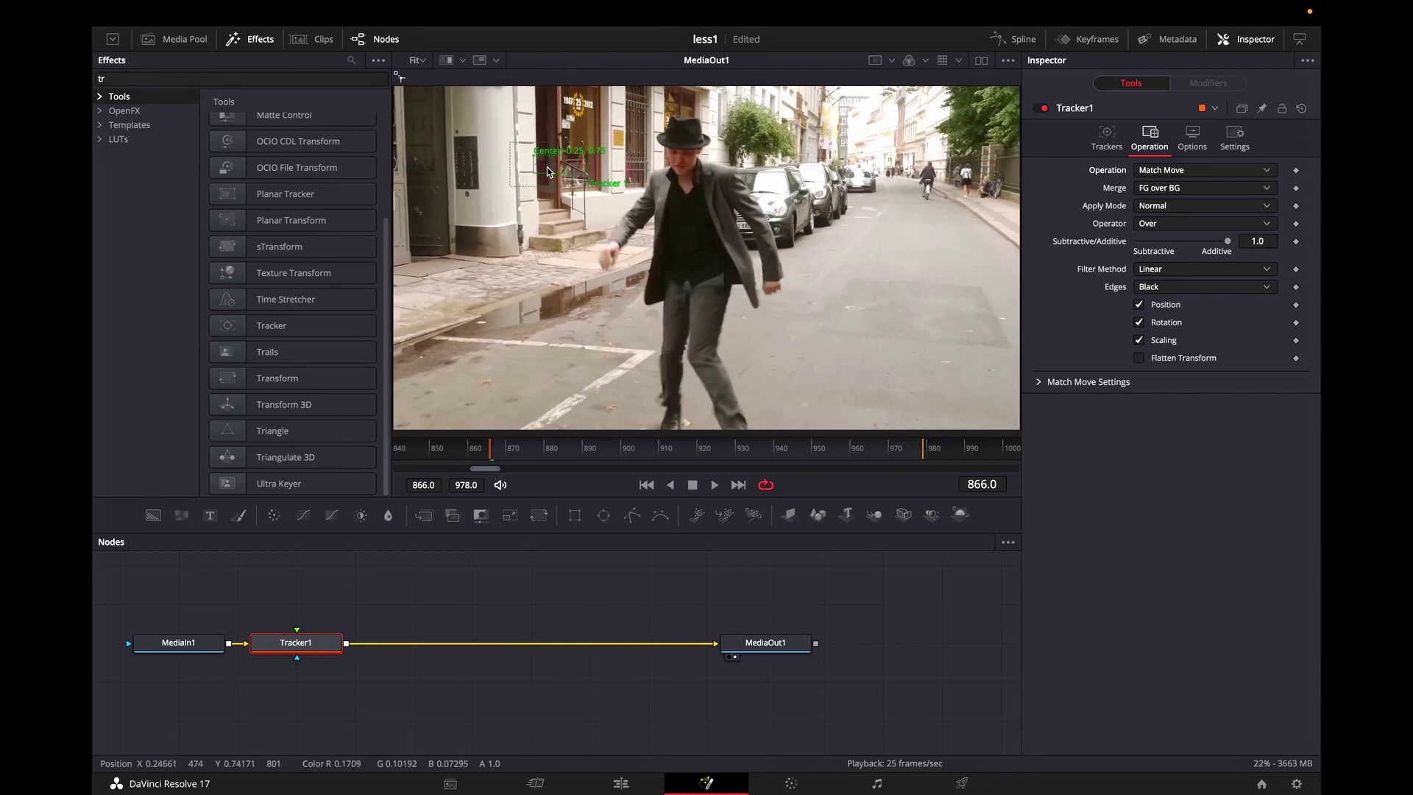
drag(535, 160, 699, 178)
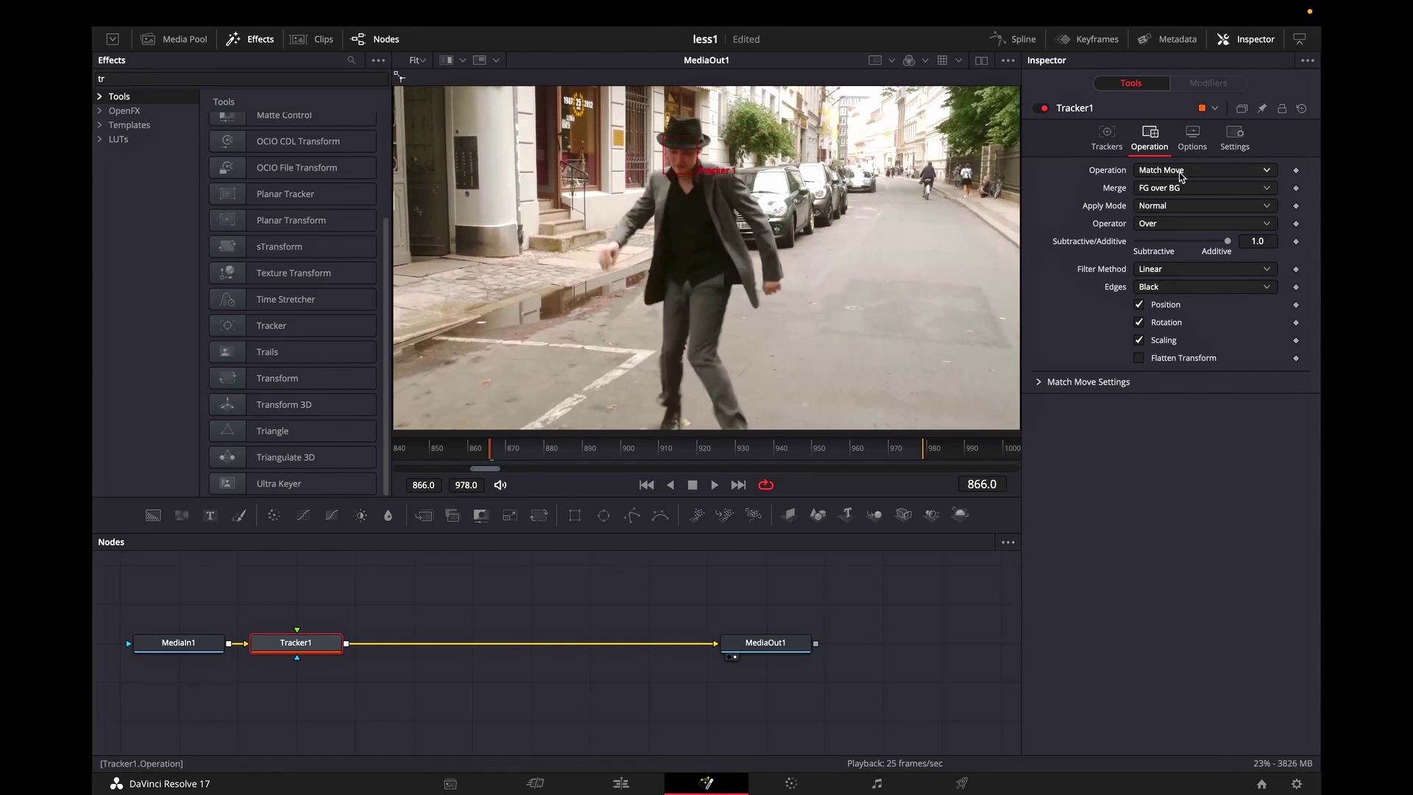
Track the head forward, set Tracker1's Merge to BG only, and scrub back to check
click(1106, 137)
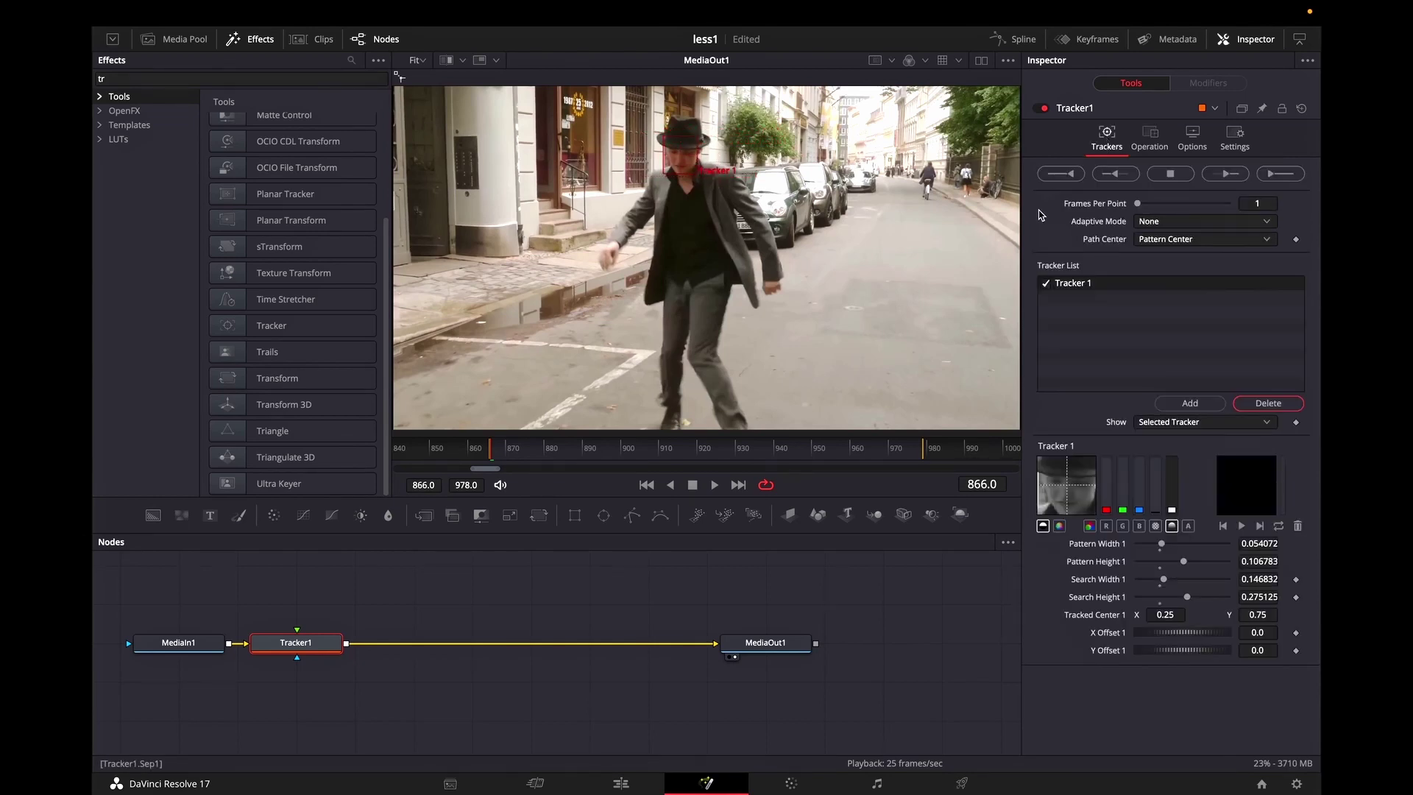
click(1225, 174)
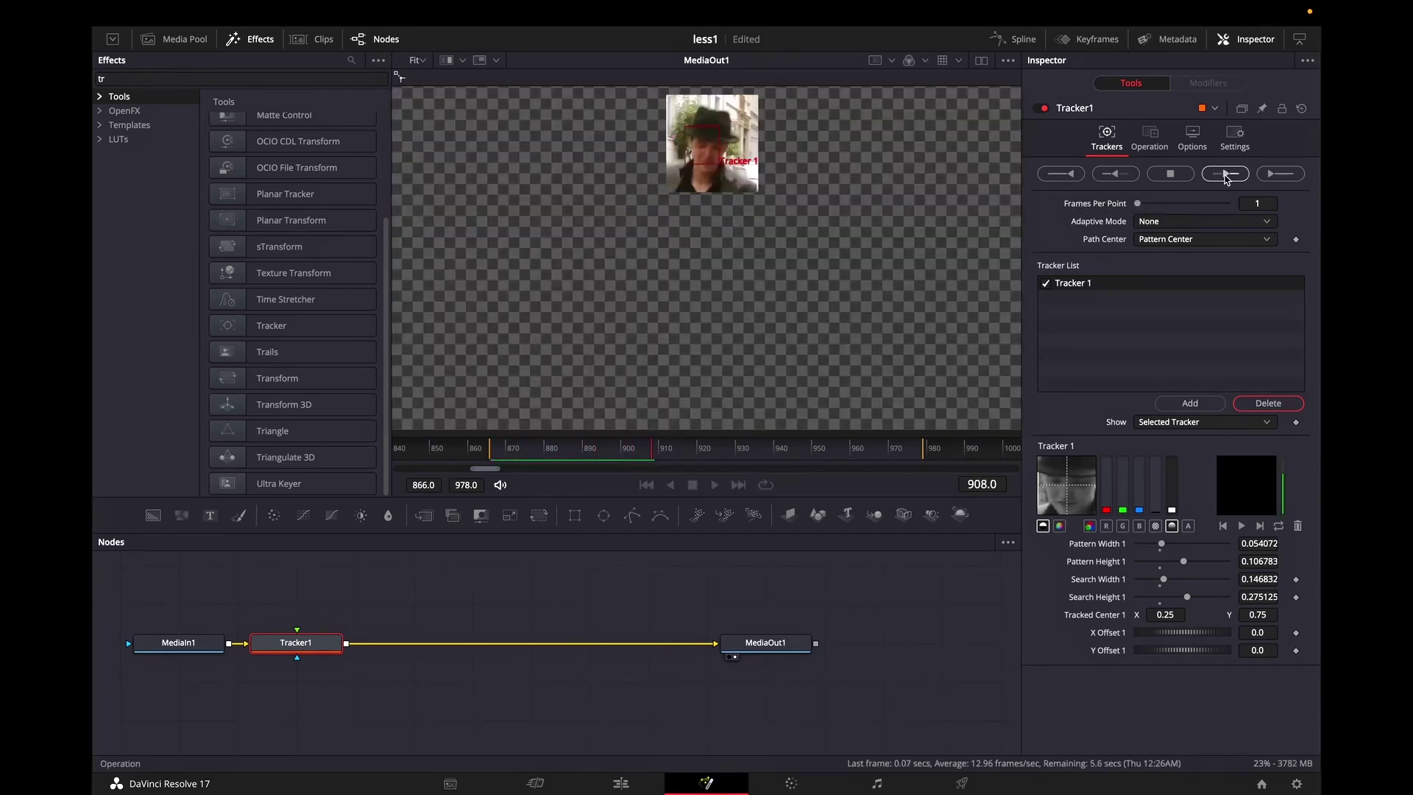
click(1146, 142)
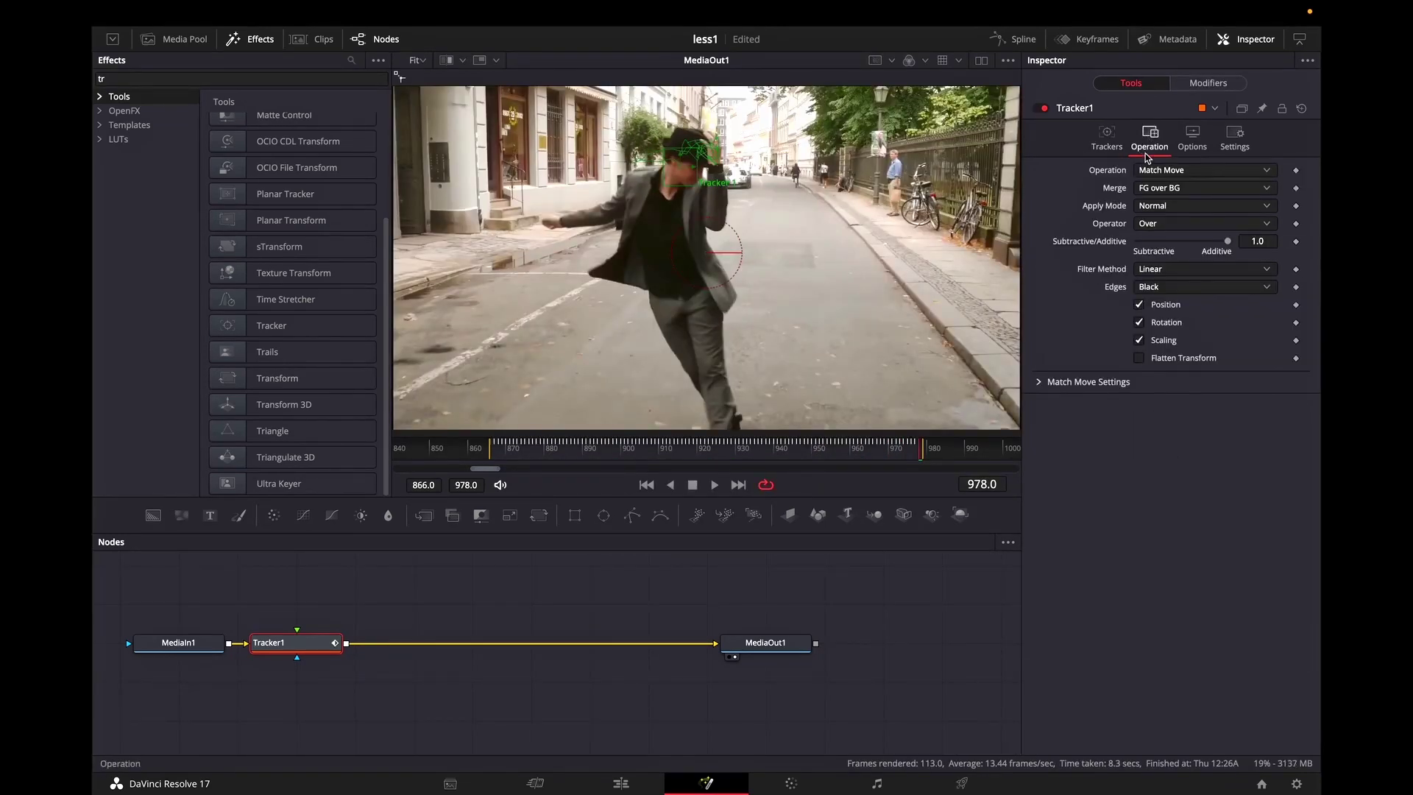
click(1194, 187)
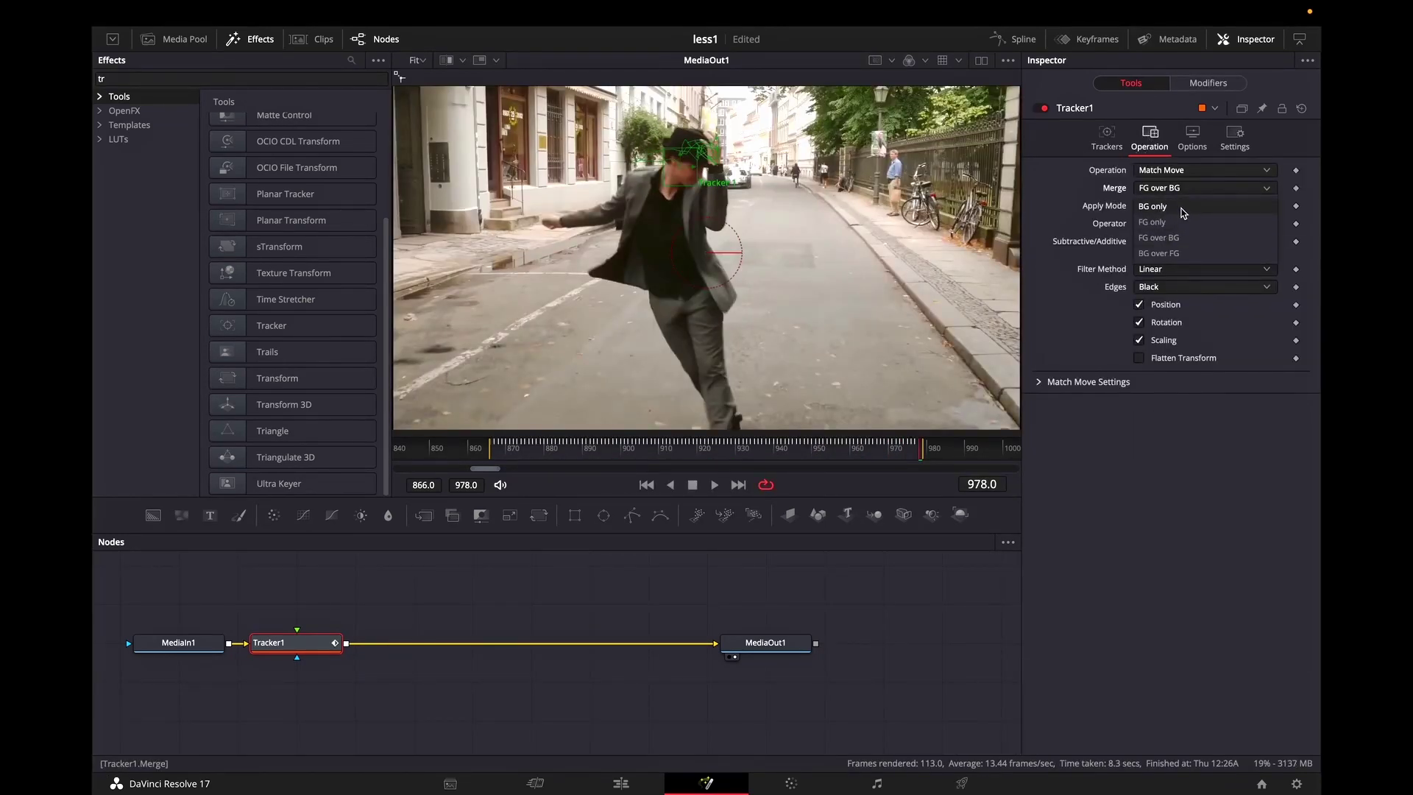
click(1183, 210)
drag(503, 446, 804, 413)
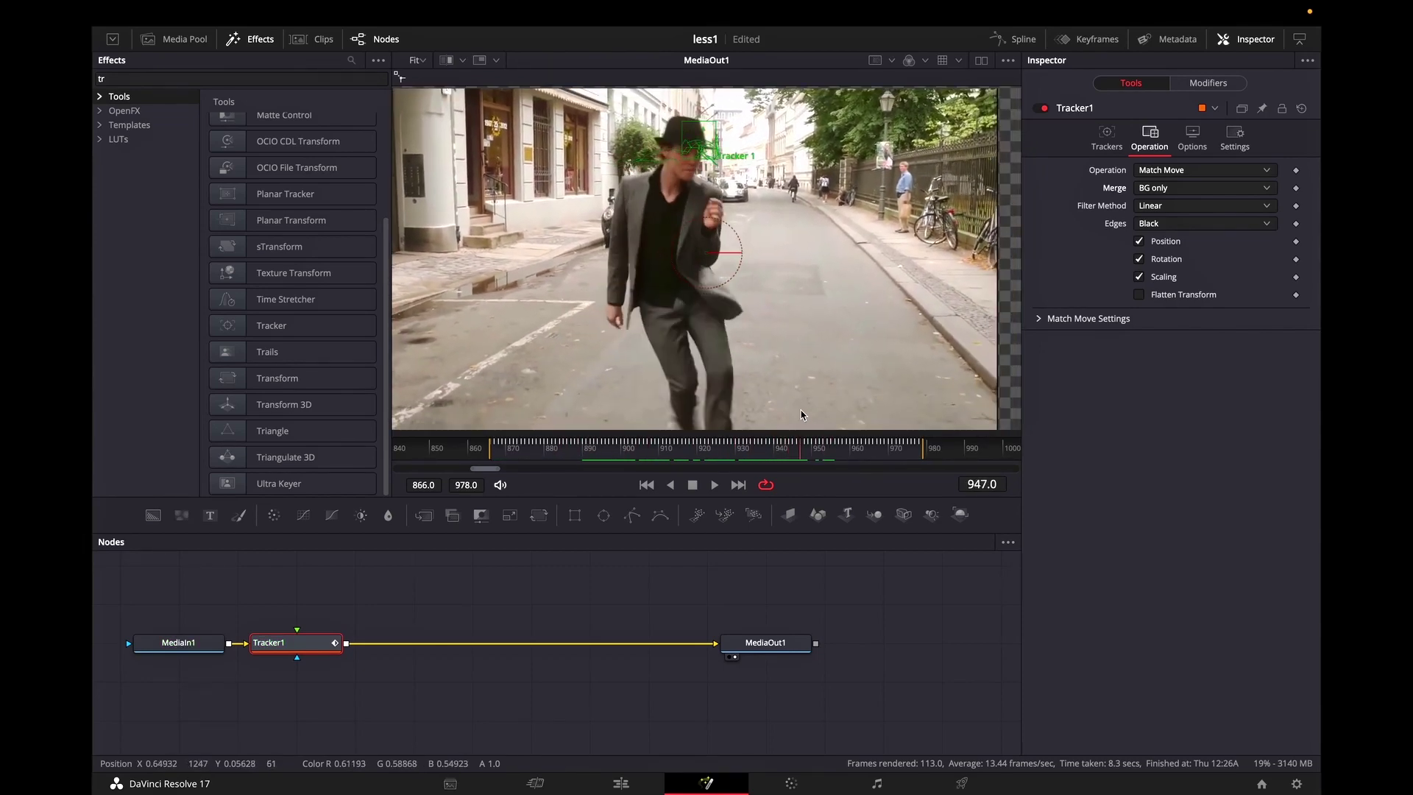
Add a Transform node after Tracker1 with Size 1.121 and Pivot X 0.756
click(273, 379)
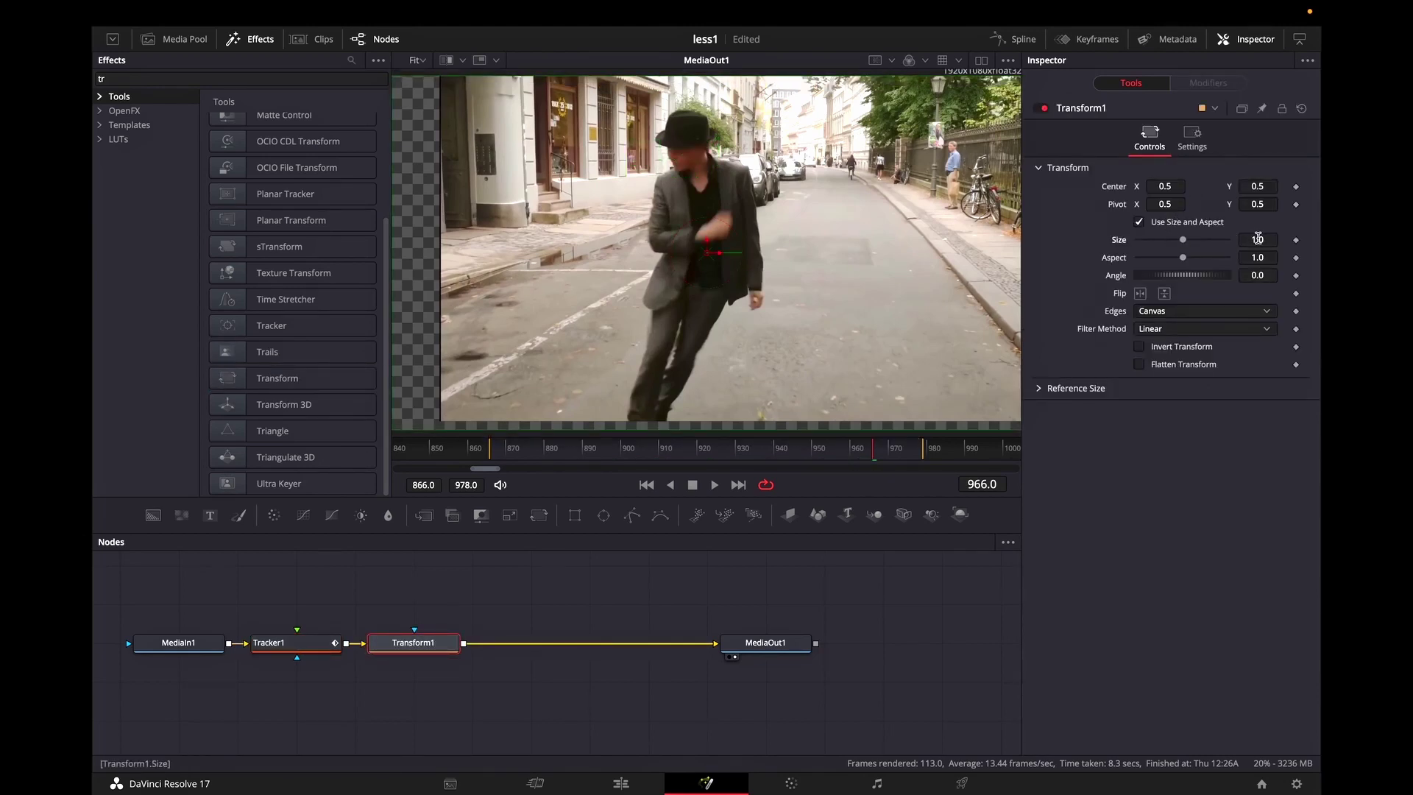
drag(1258, 238, 1271, 238)
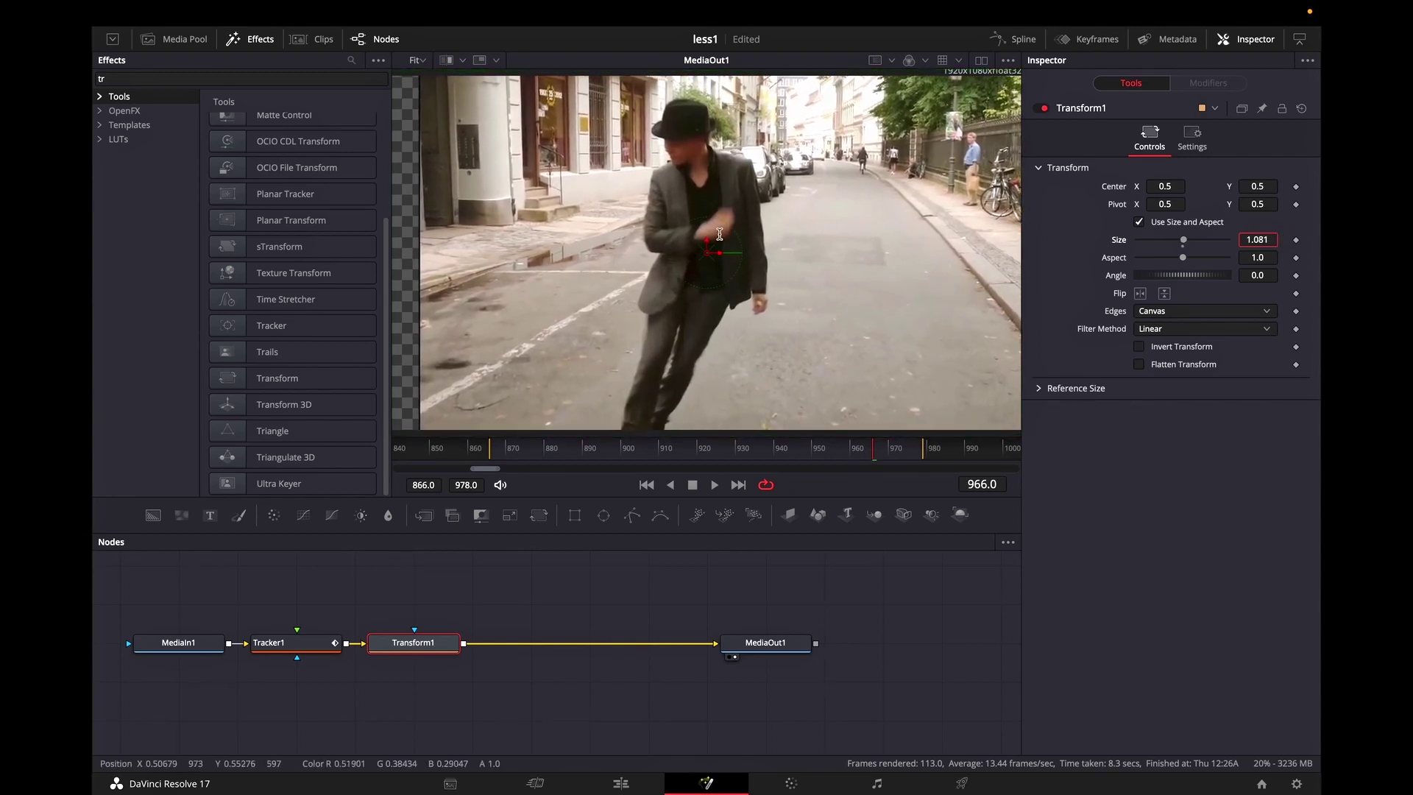
drag(720, 234, 732, 234)
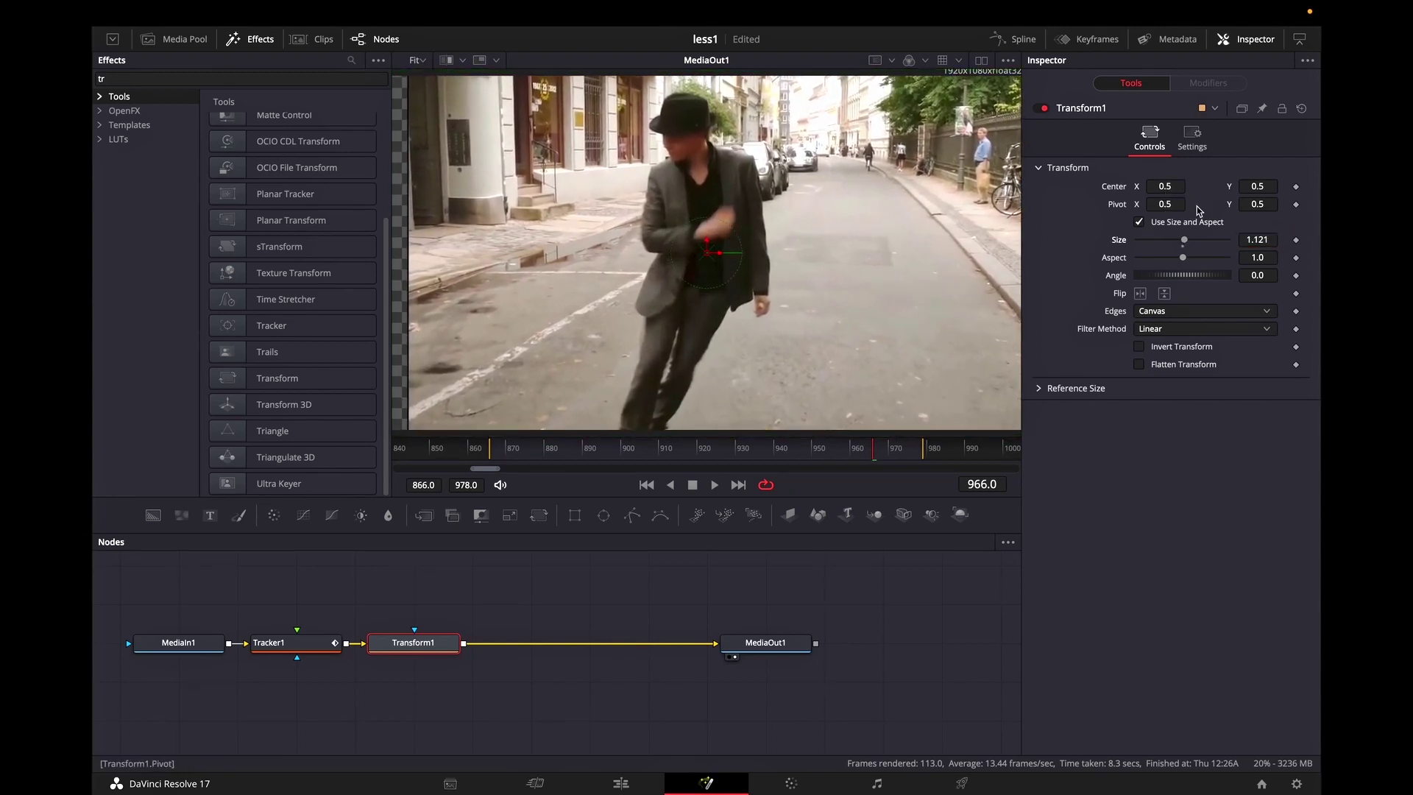
drag(1164, 203, 749, 177)
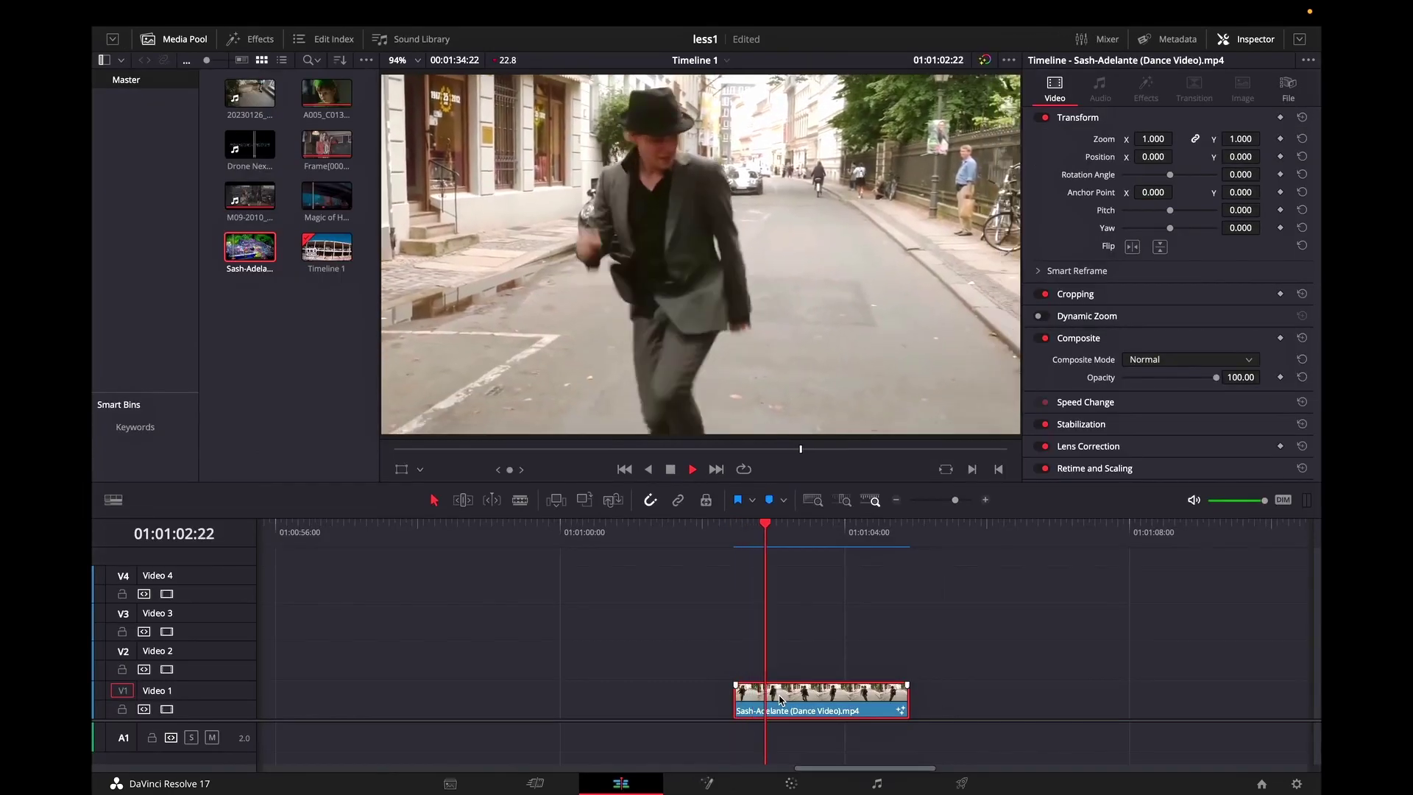